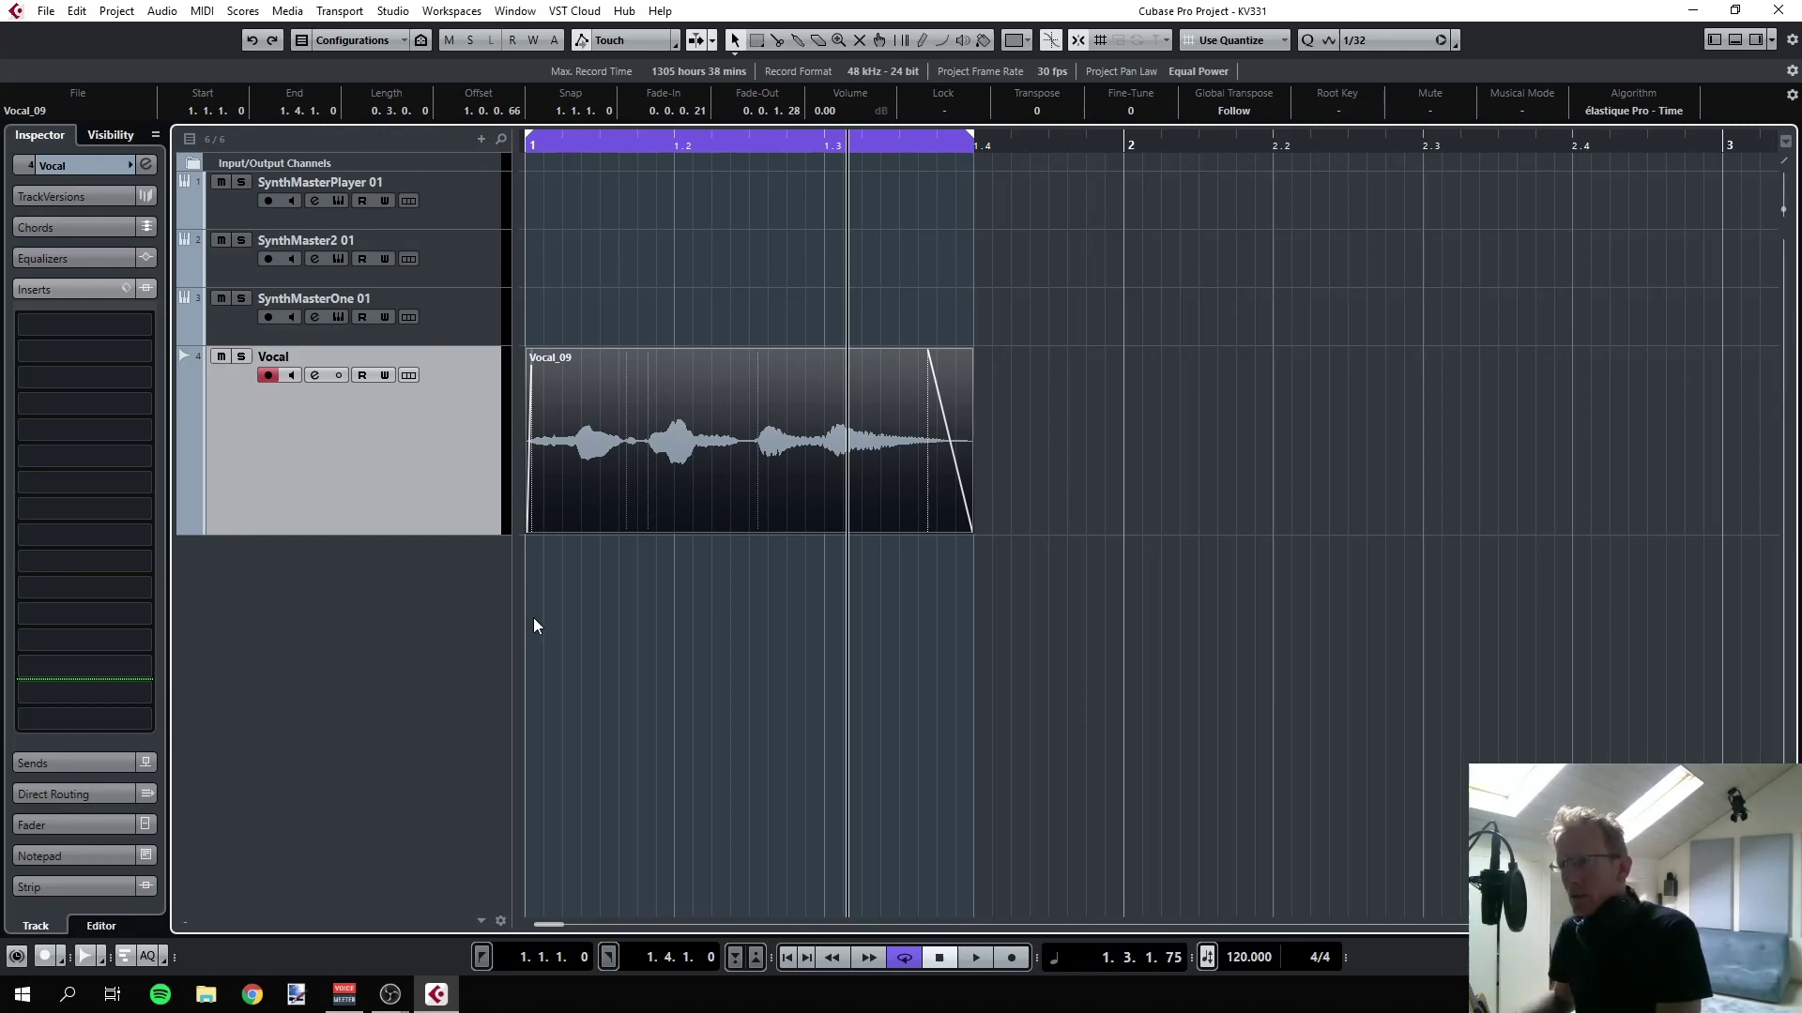
- Briefly play back the vocal recording, then stop it
mouse_move(692, 447)
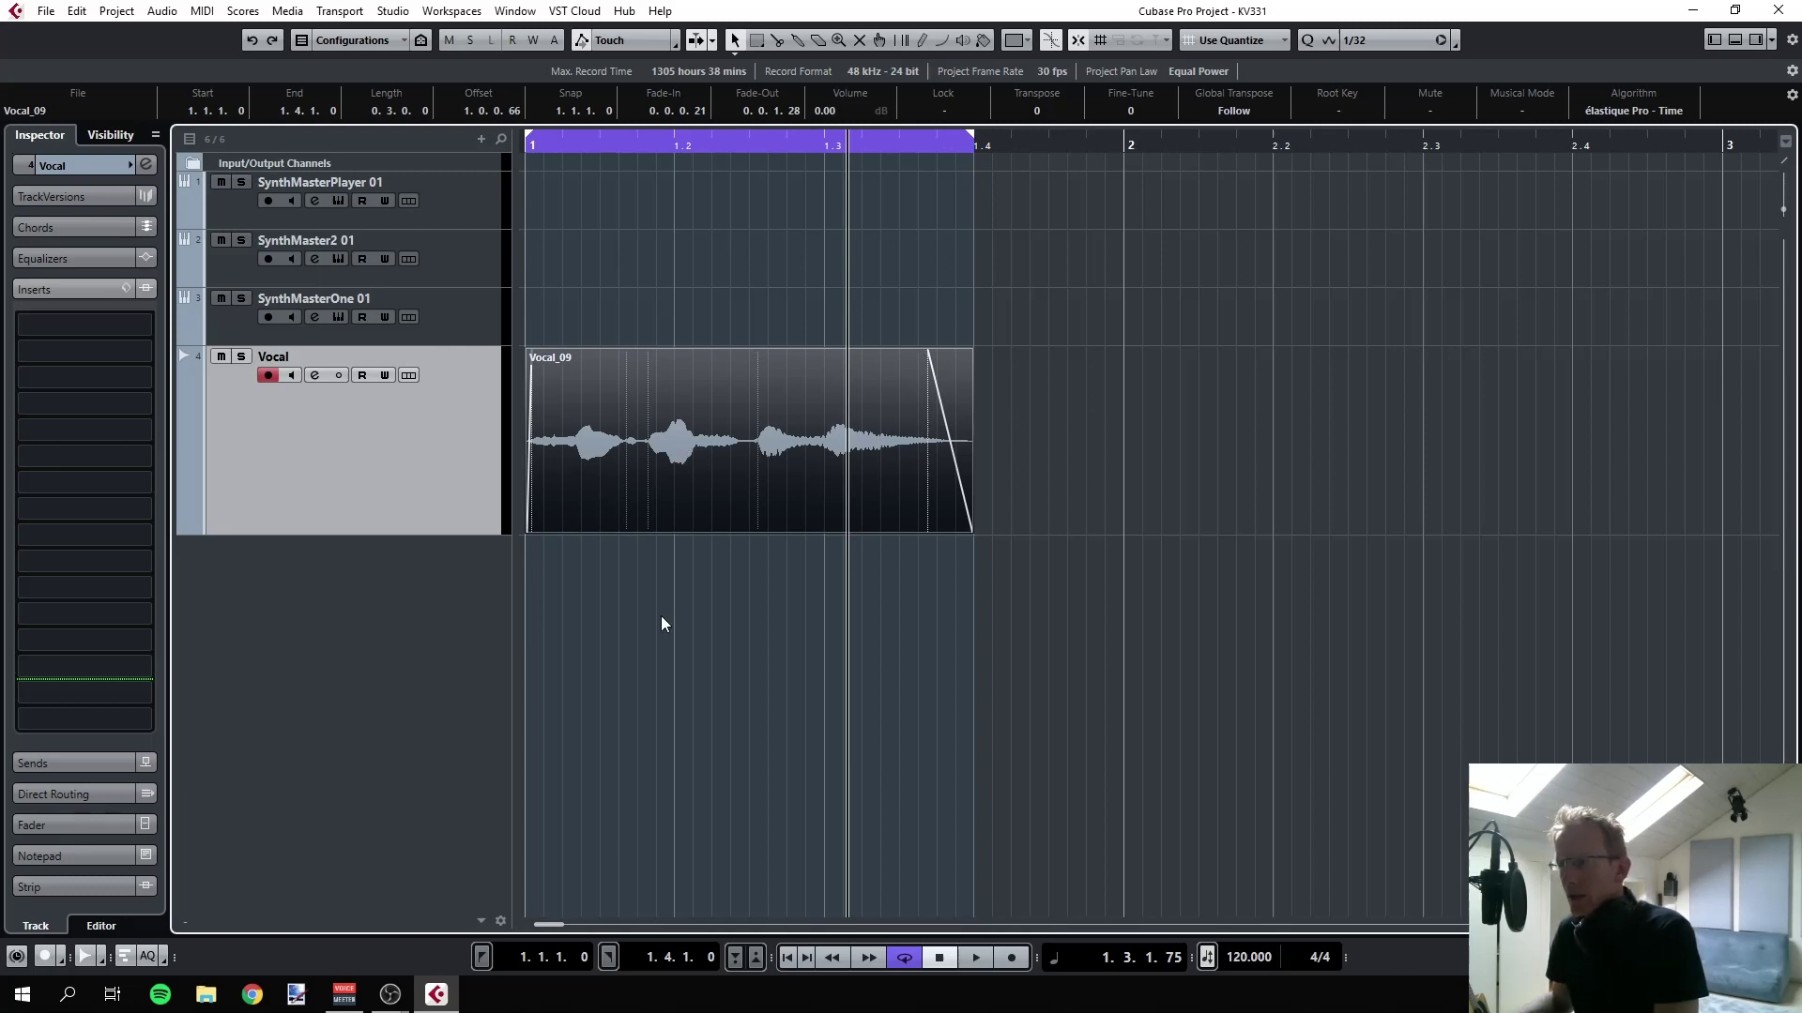
click(987, 959)
click(945, 958)
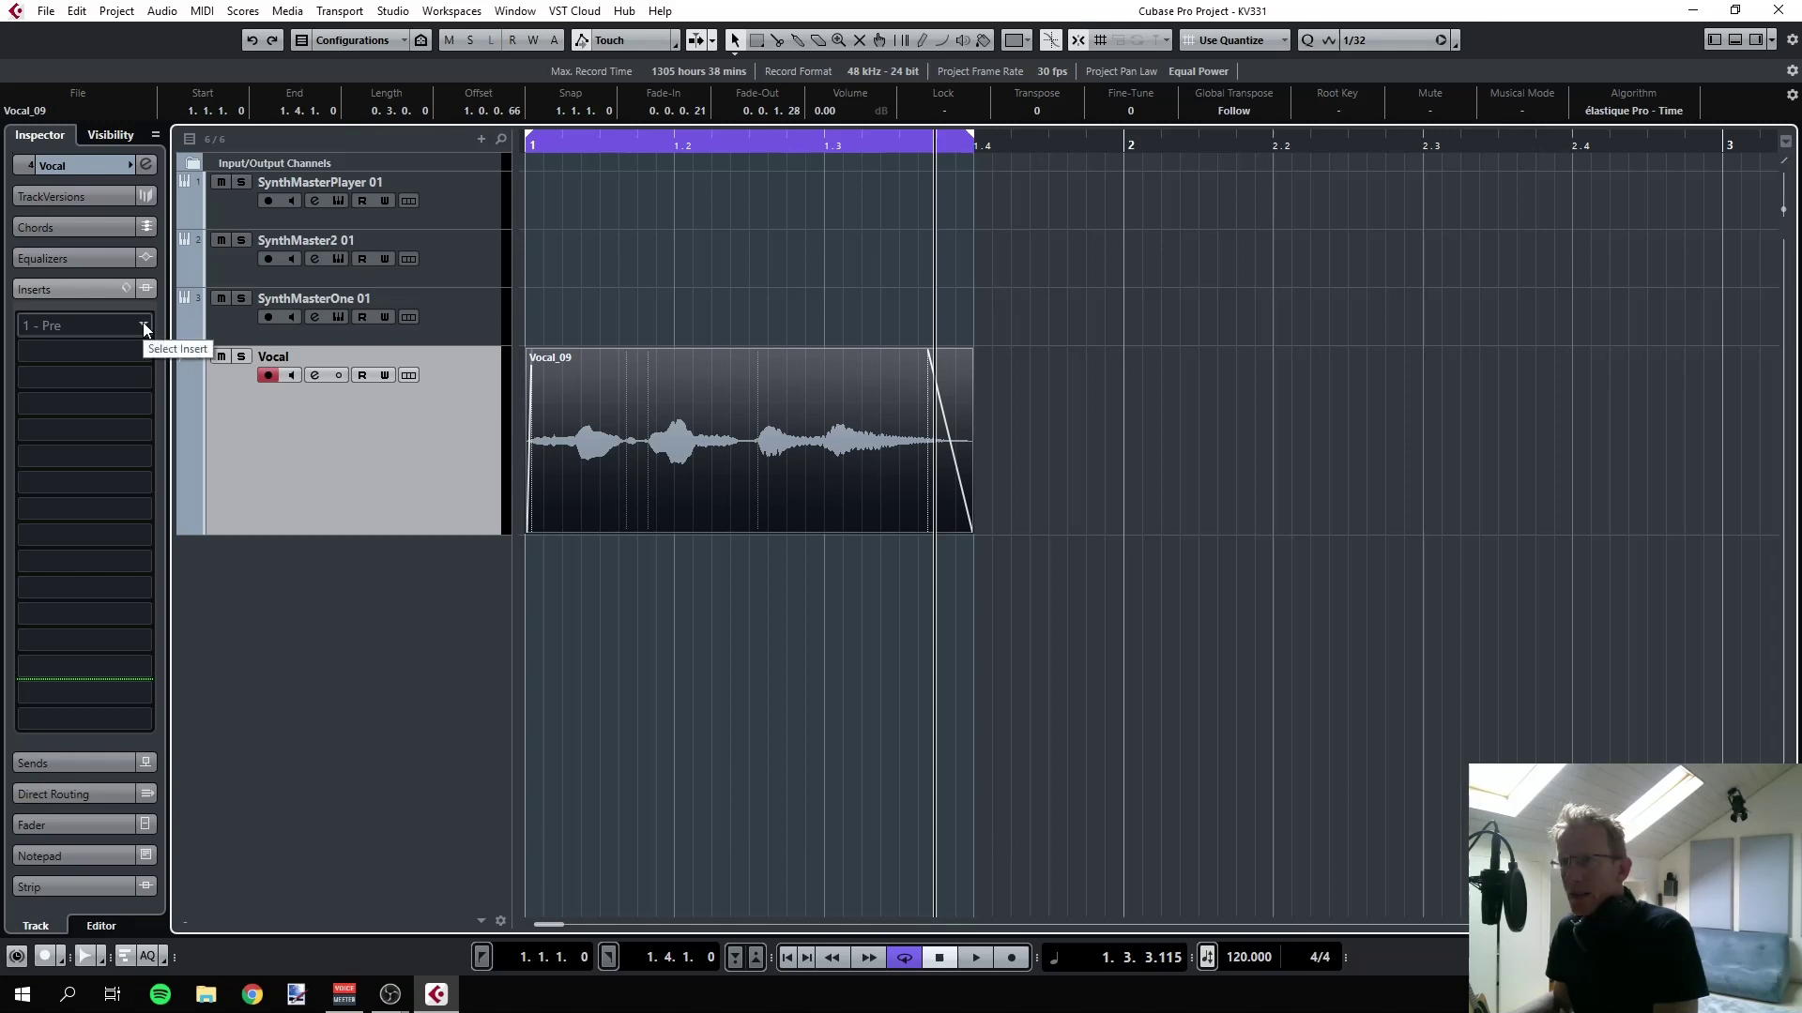
- Load SynthMasterOneFX into the Vocal track's first insert slot via a 'syn' search
click(143, 325)
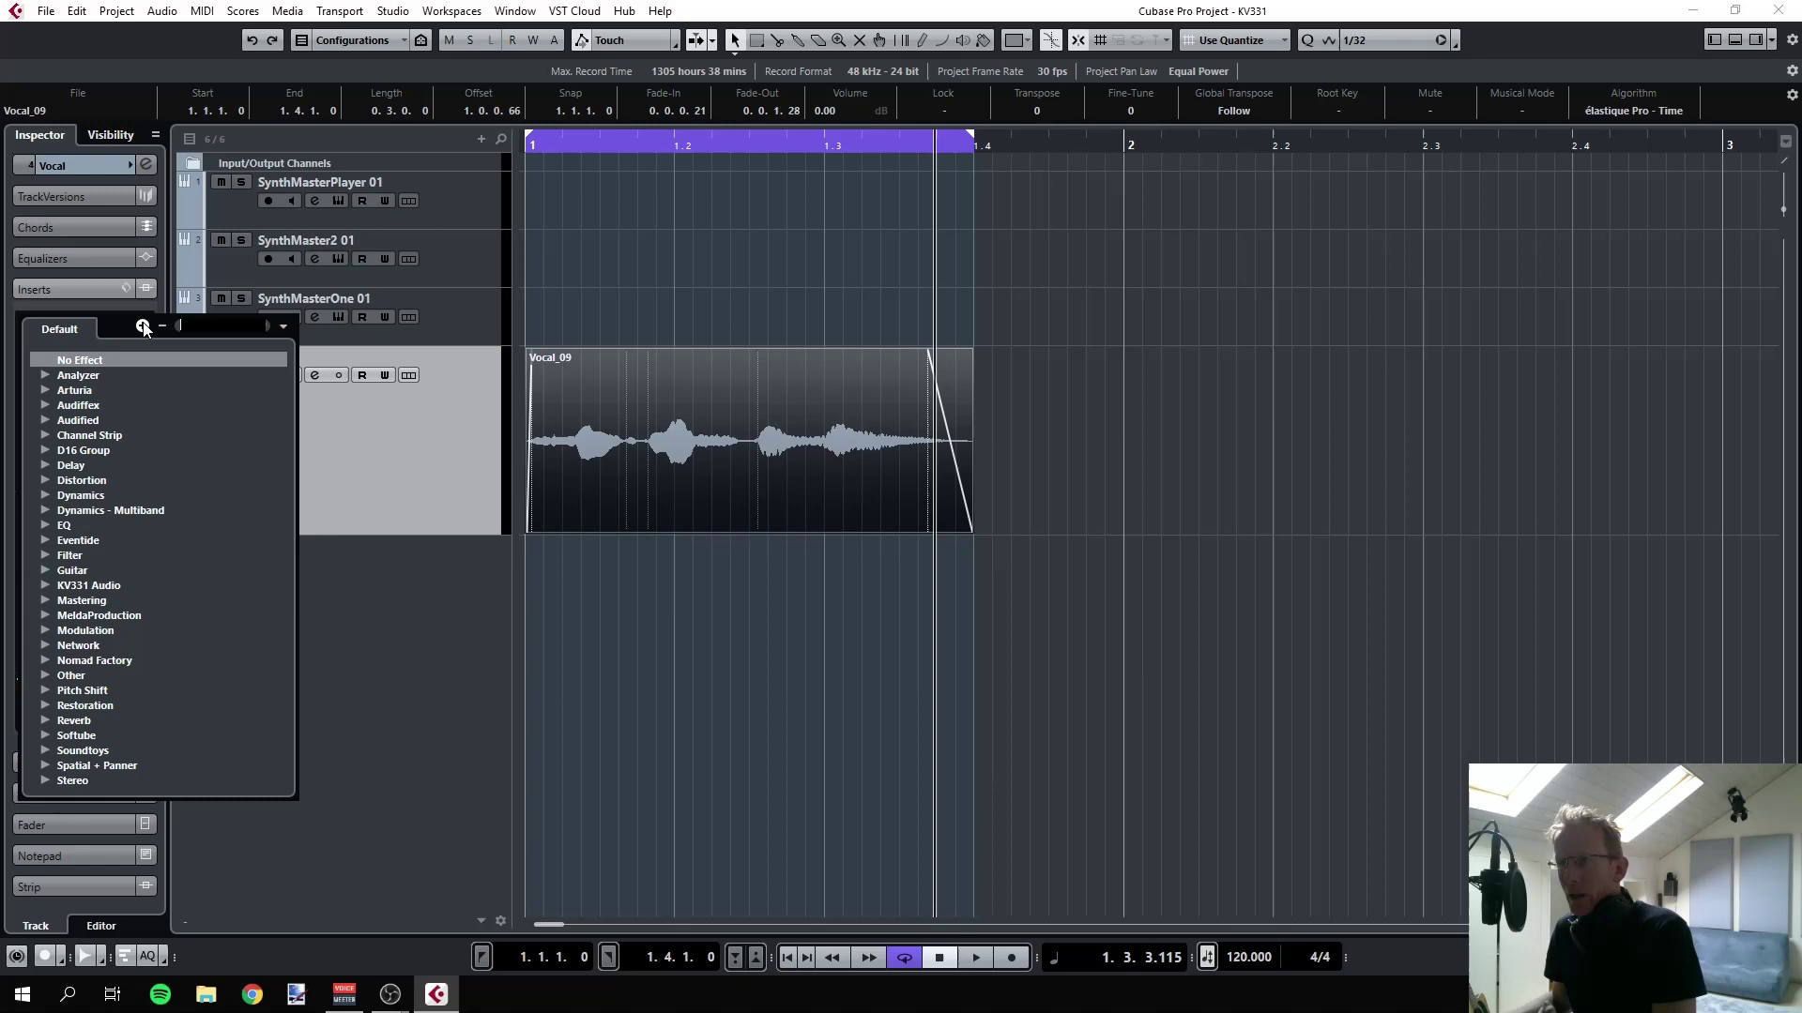
text(syn)
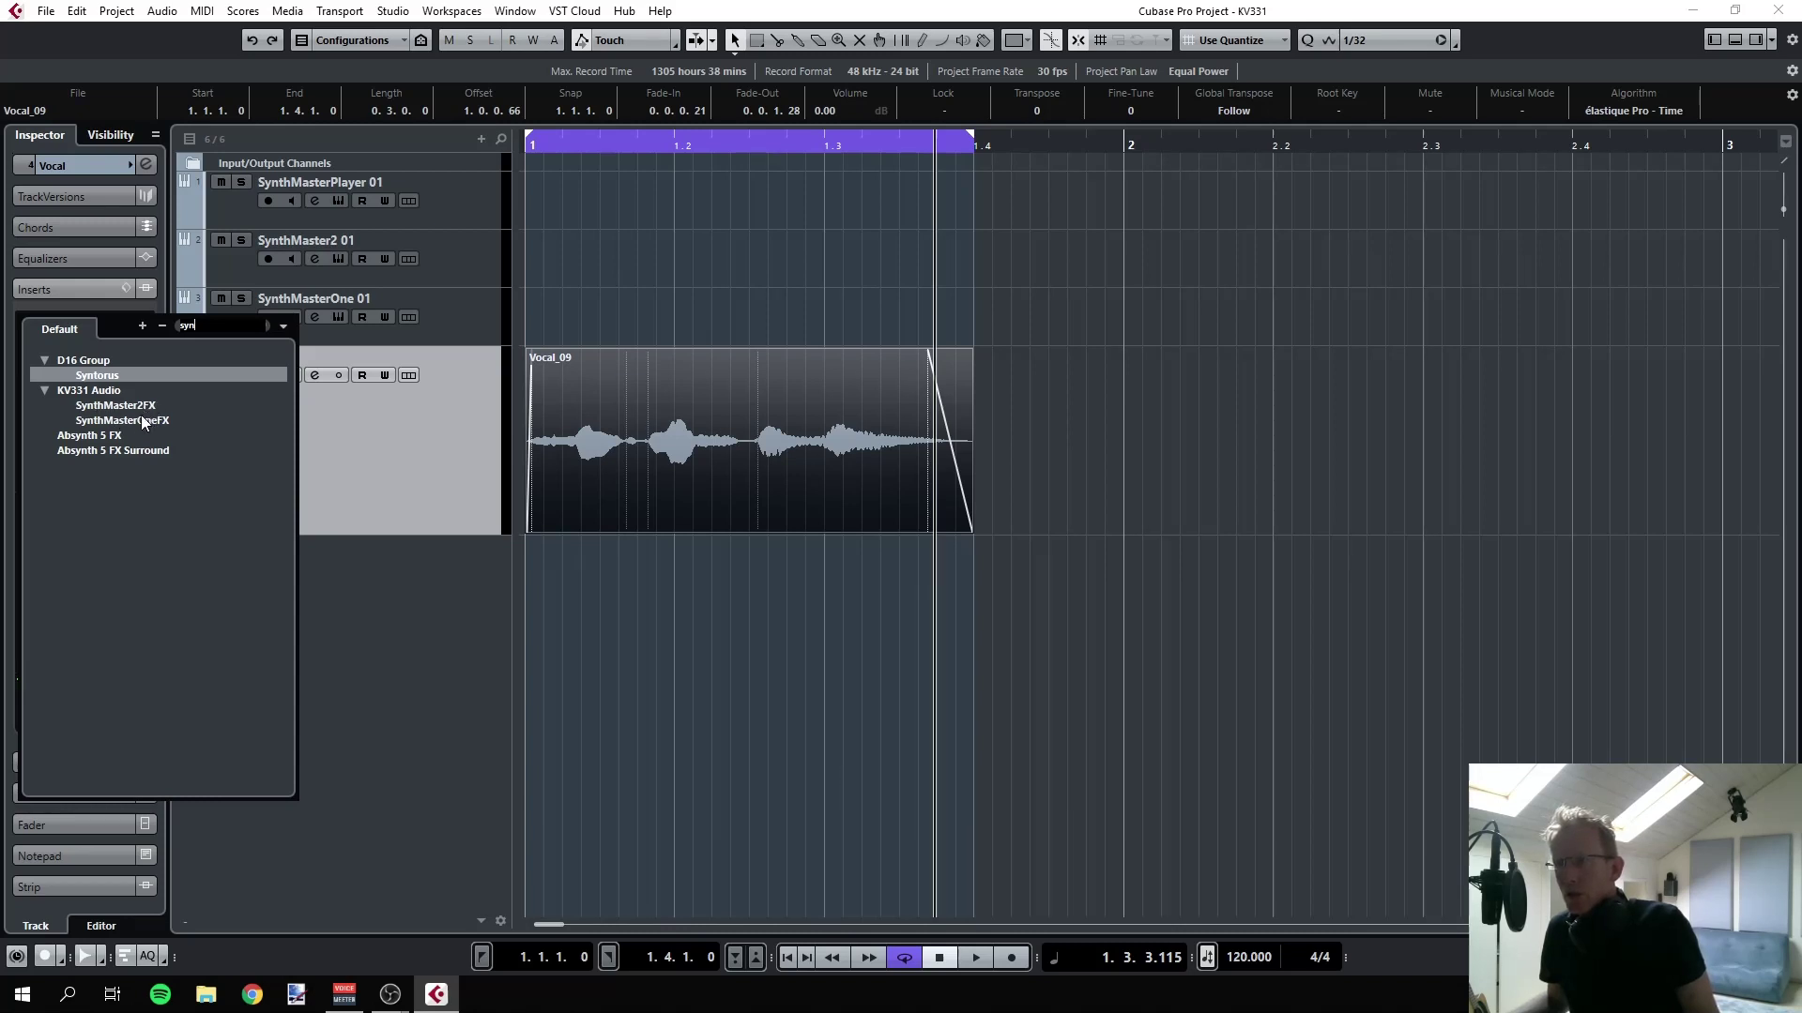
click(141, 418)
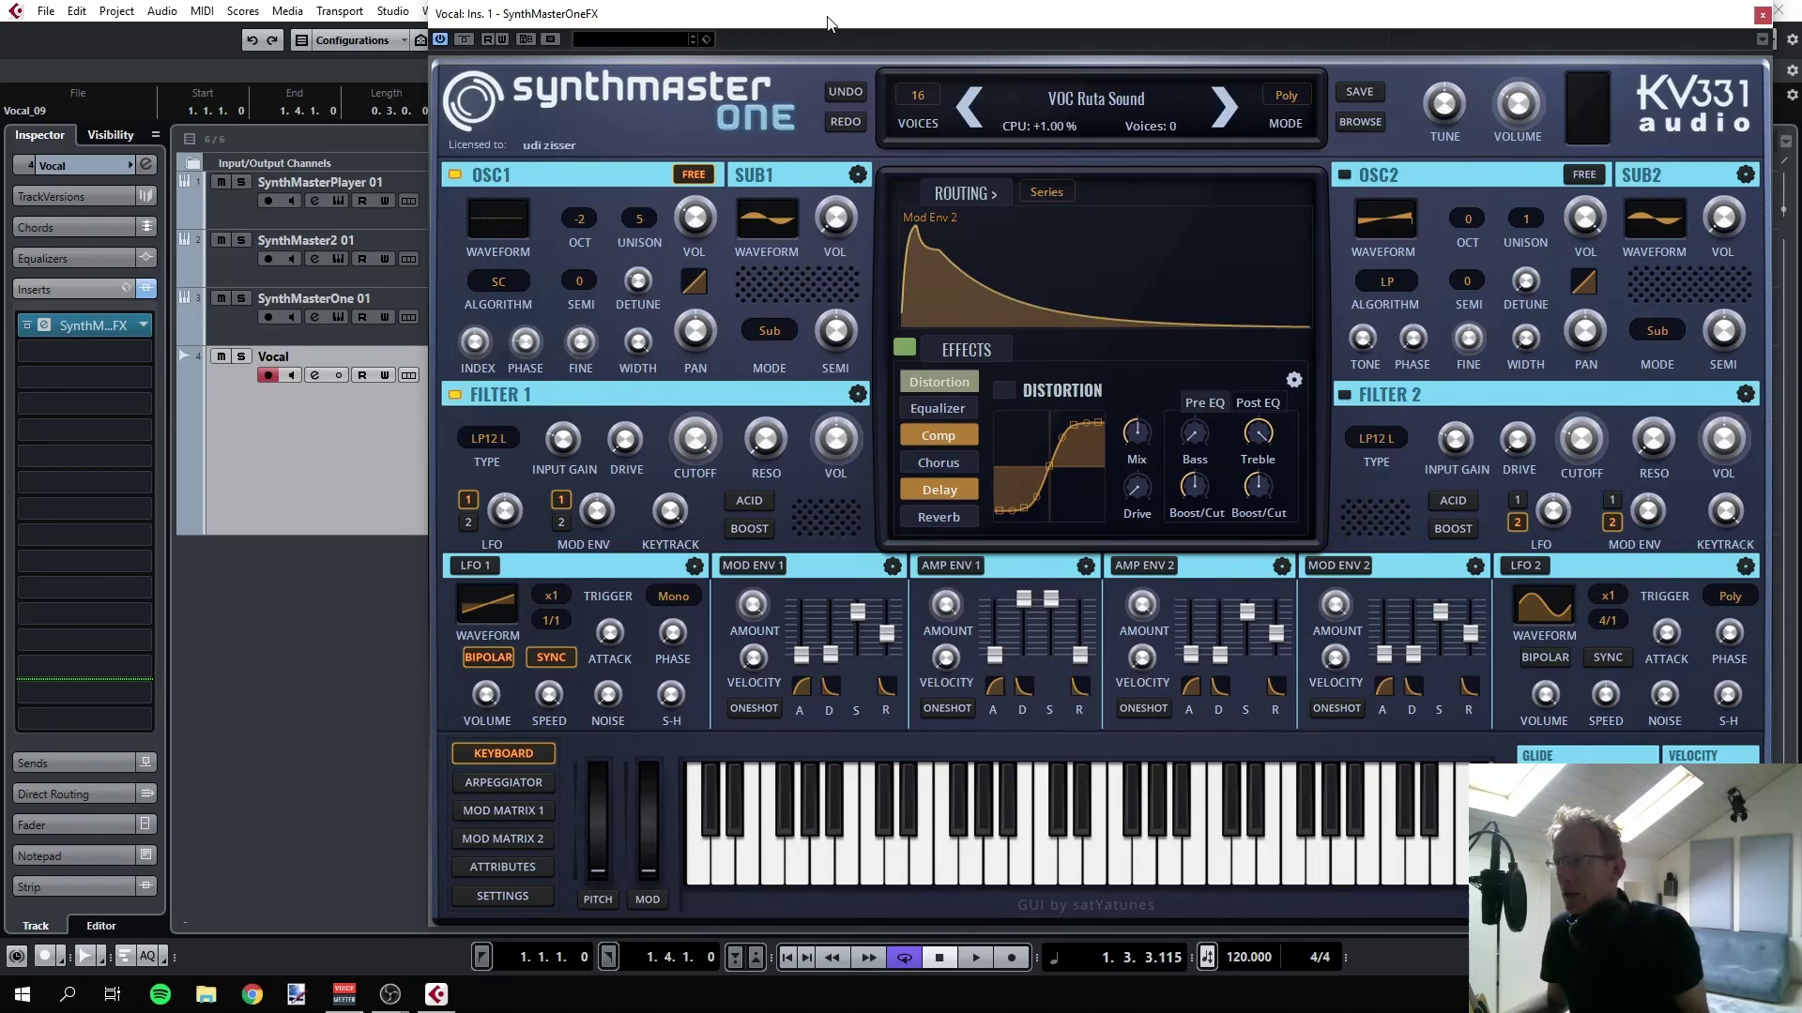
- Load the Init Preset and switch the first effect slot to an enabled Vocoder
drag(828, 22, 771, 21)
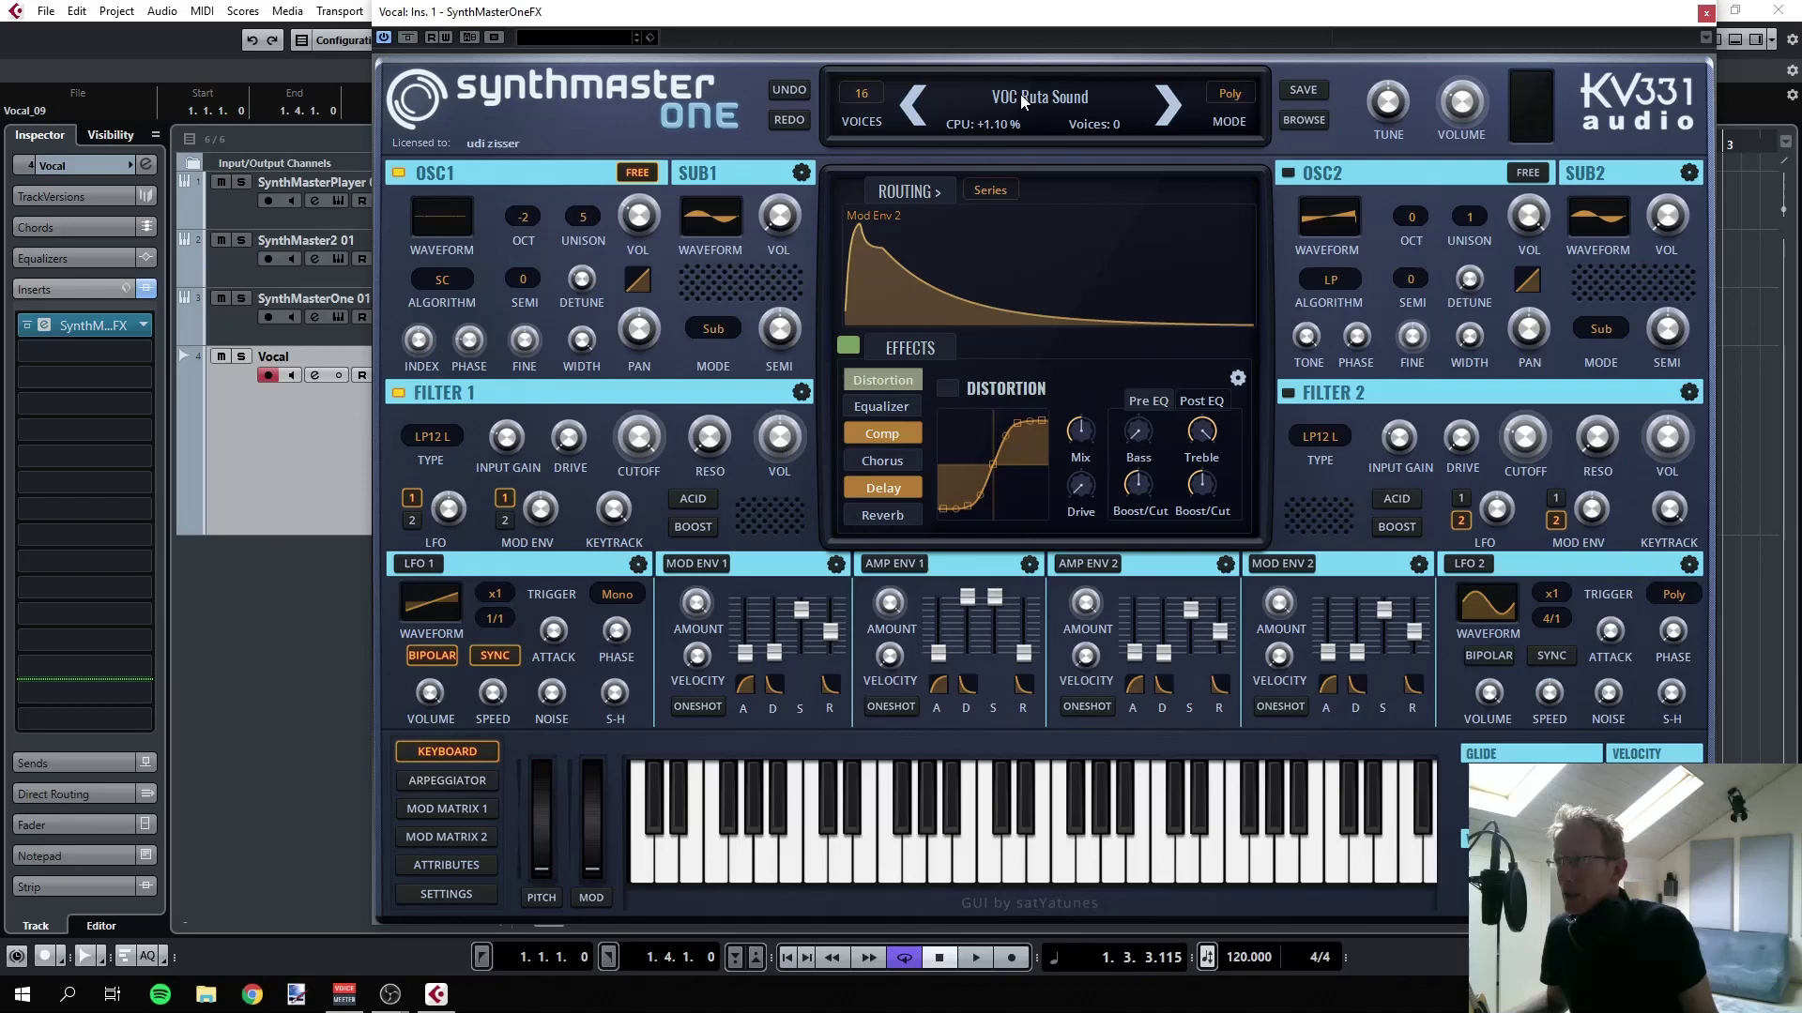
click(1021, 94)
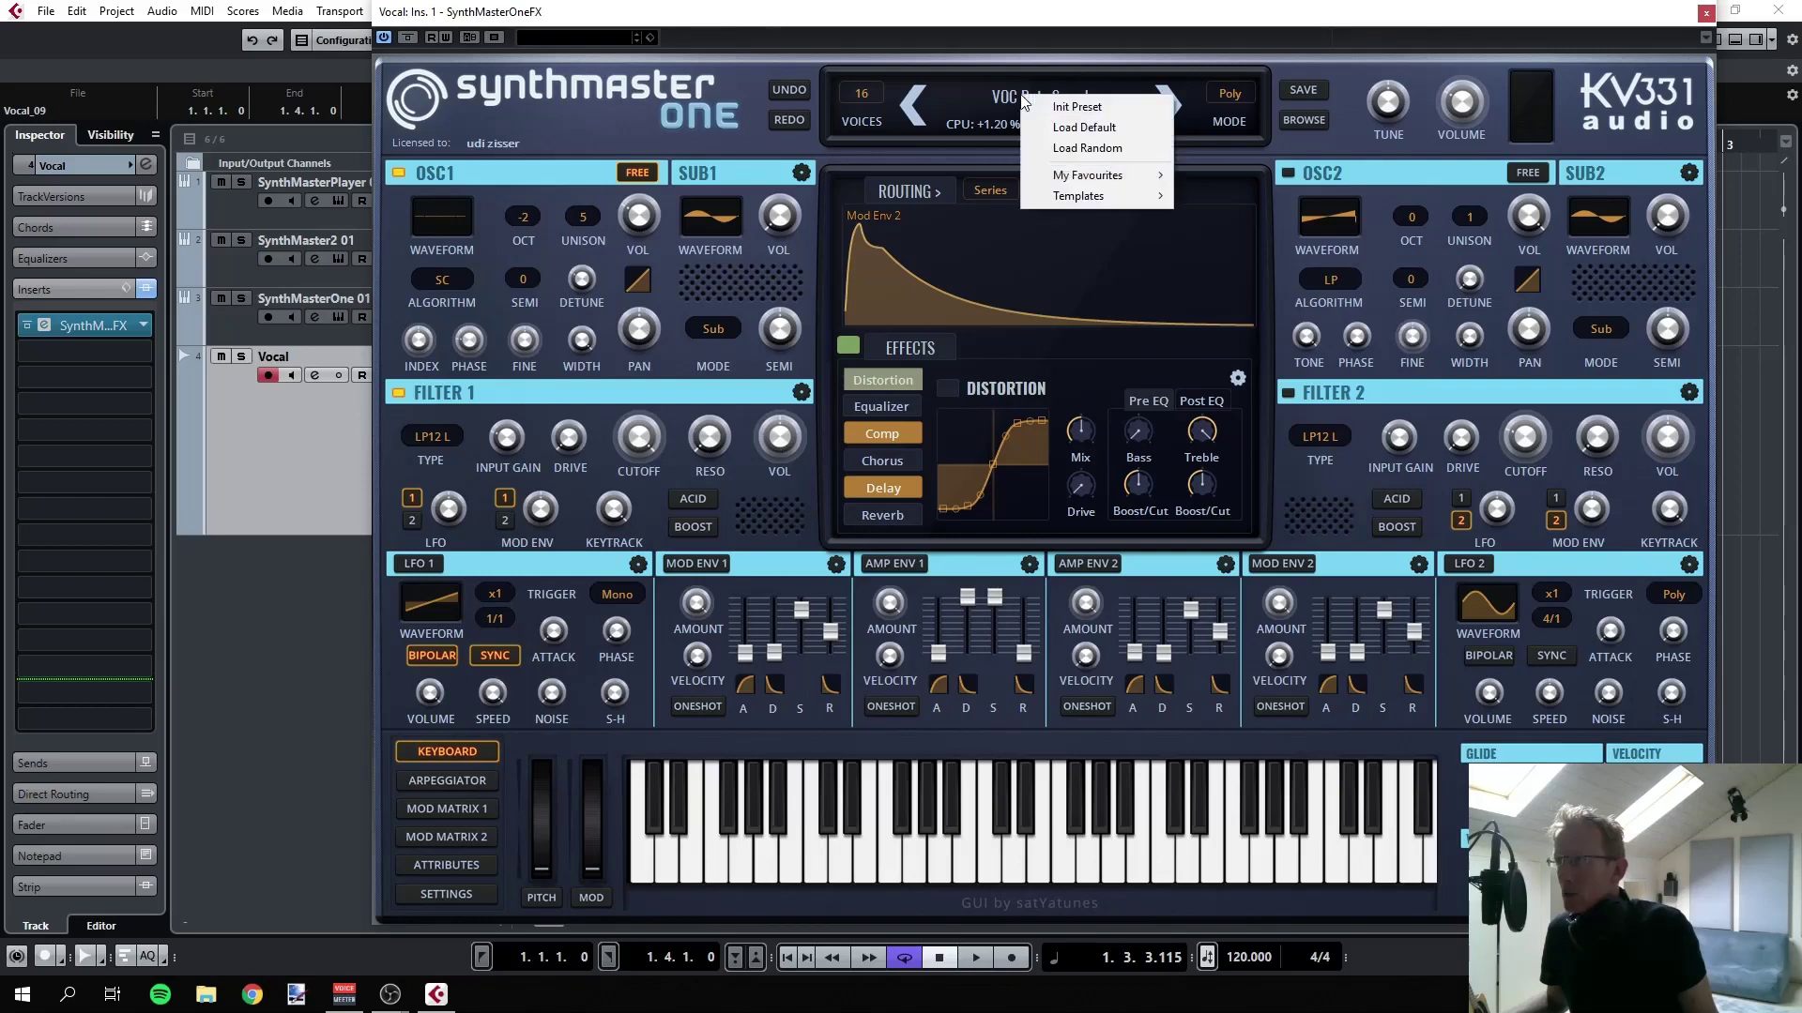
click(1094, 107)
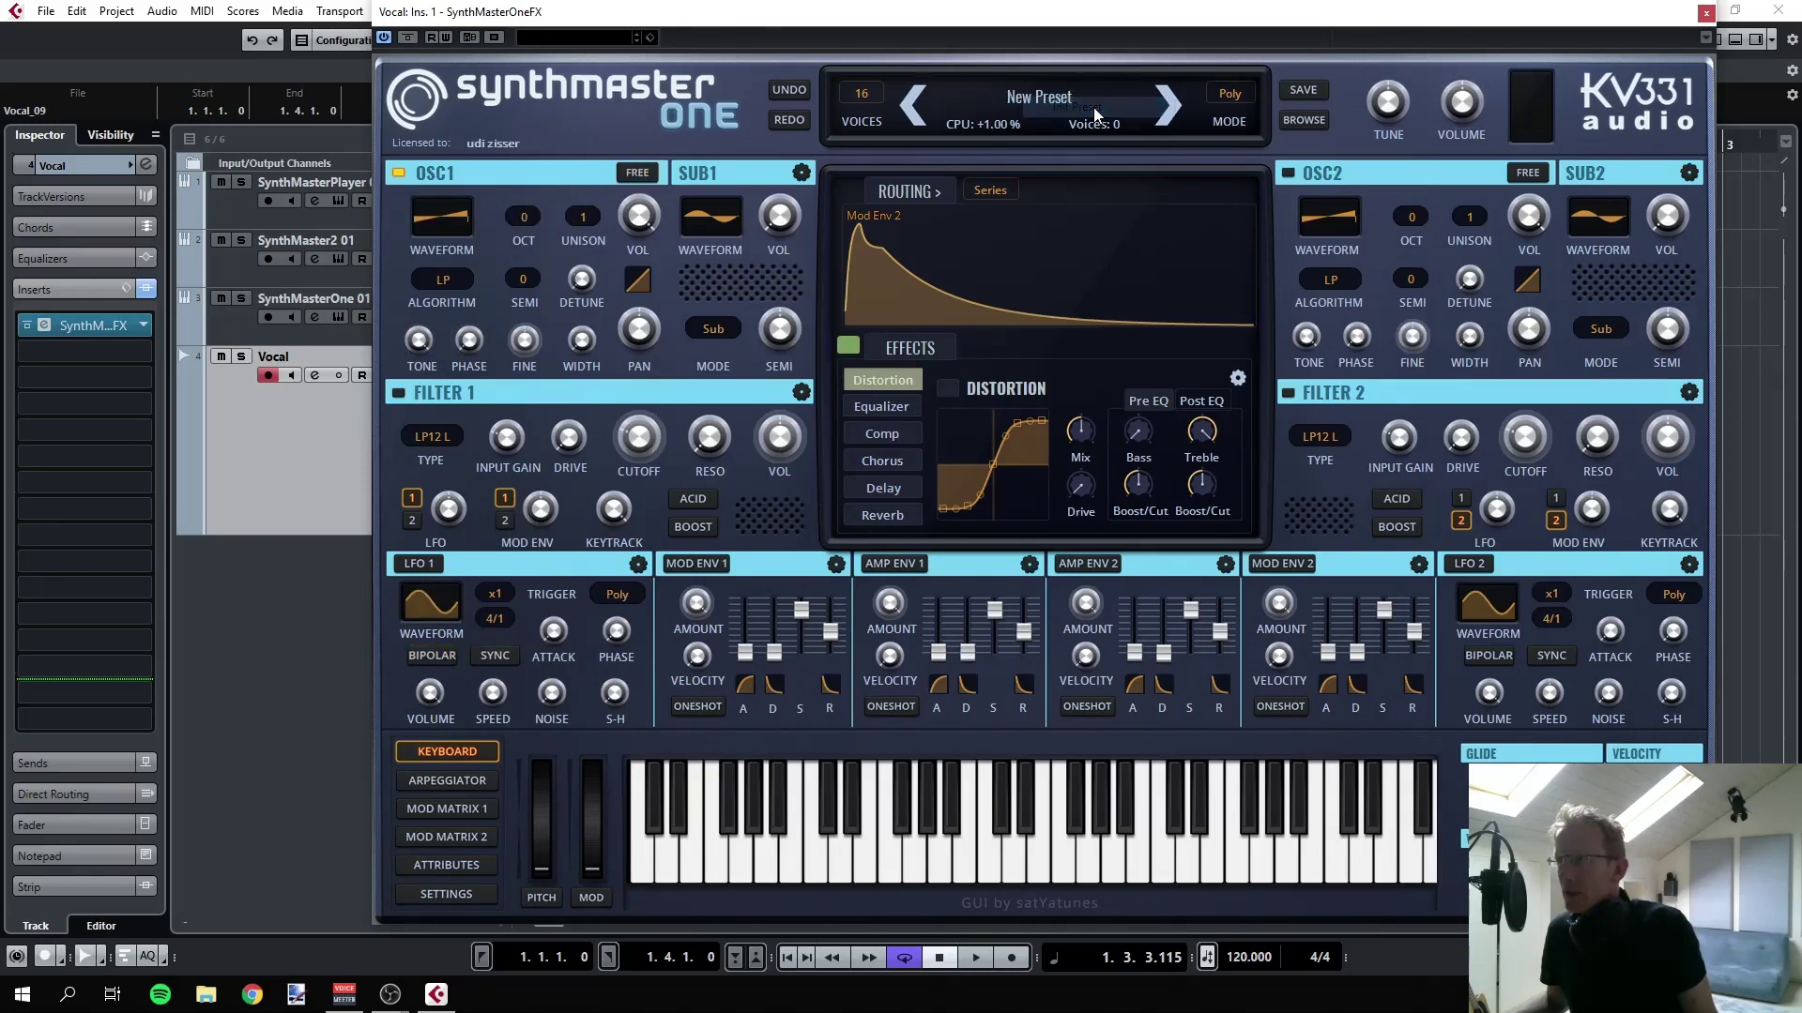
click(888, 379)
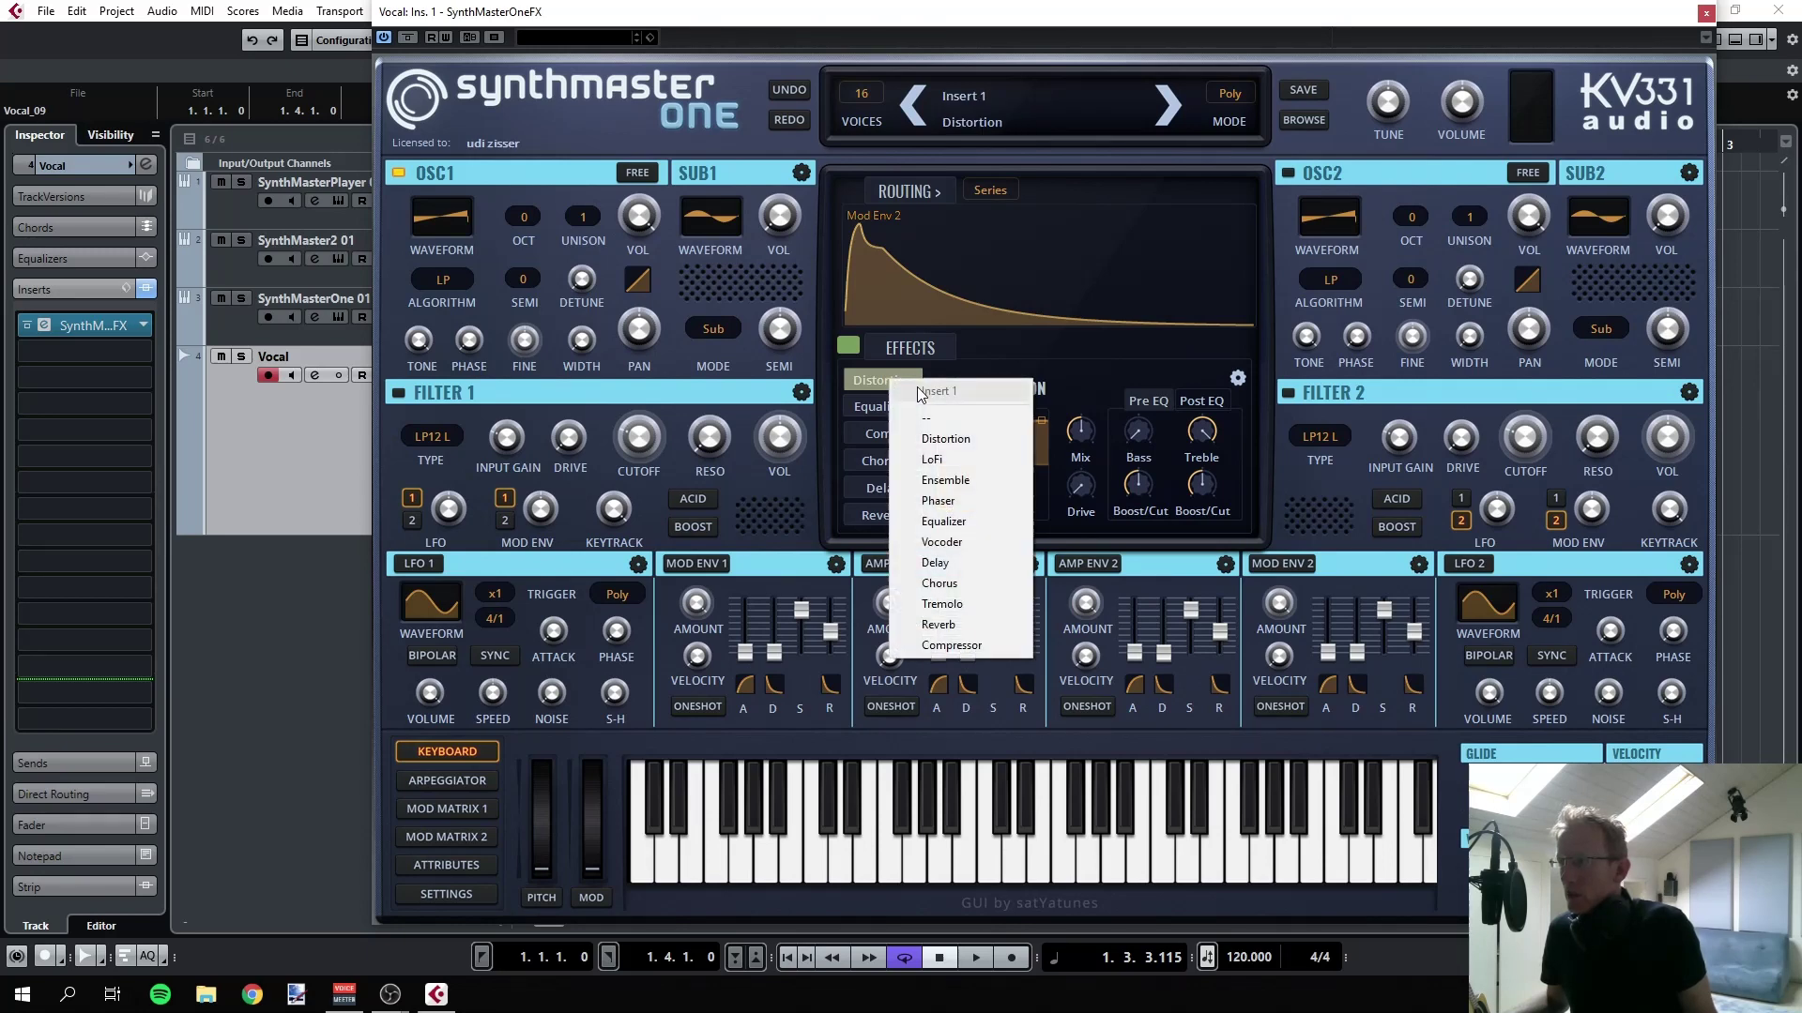
click(943, 543)
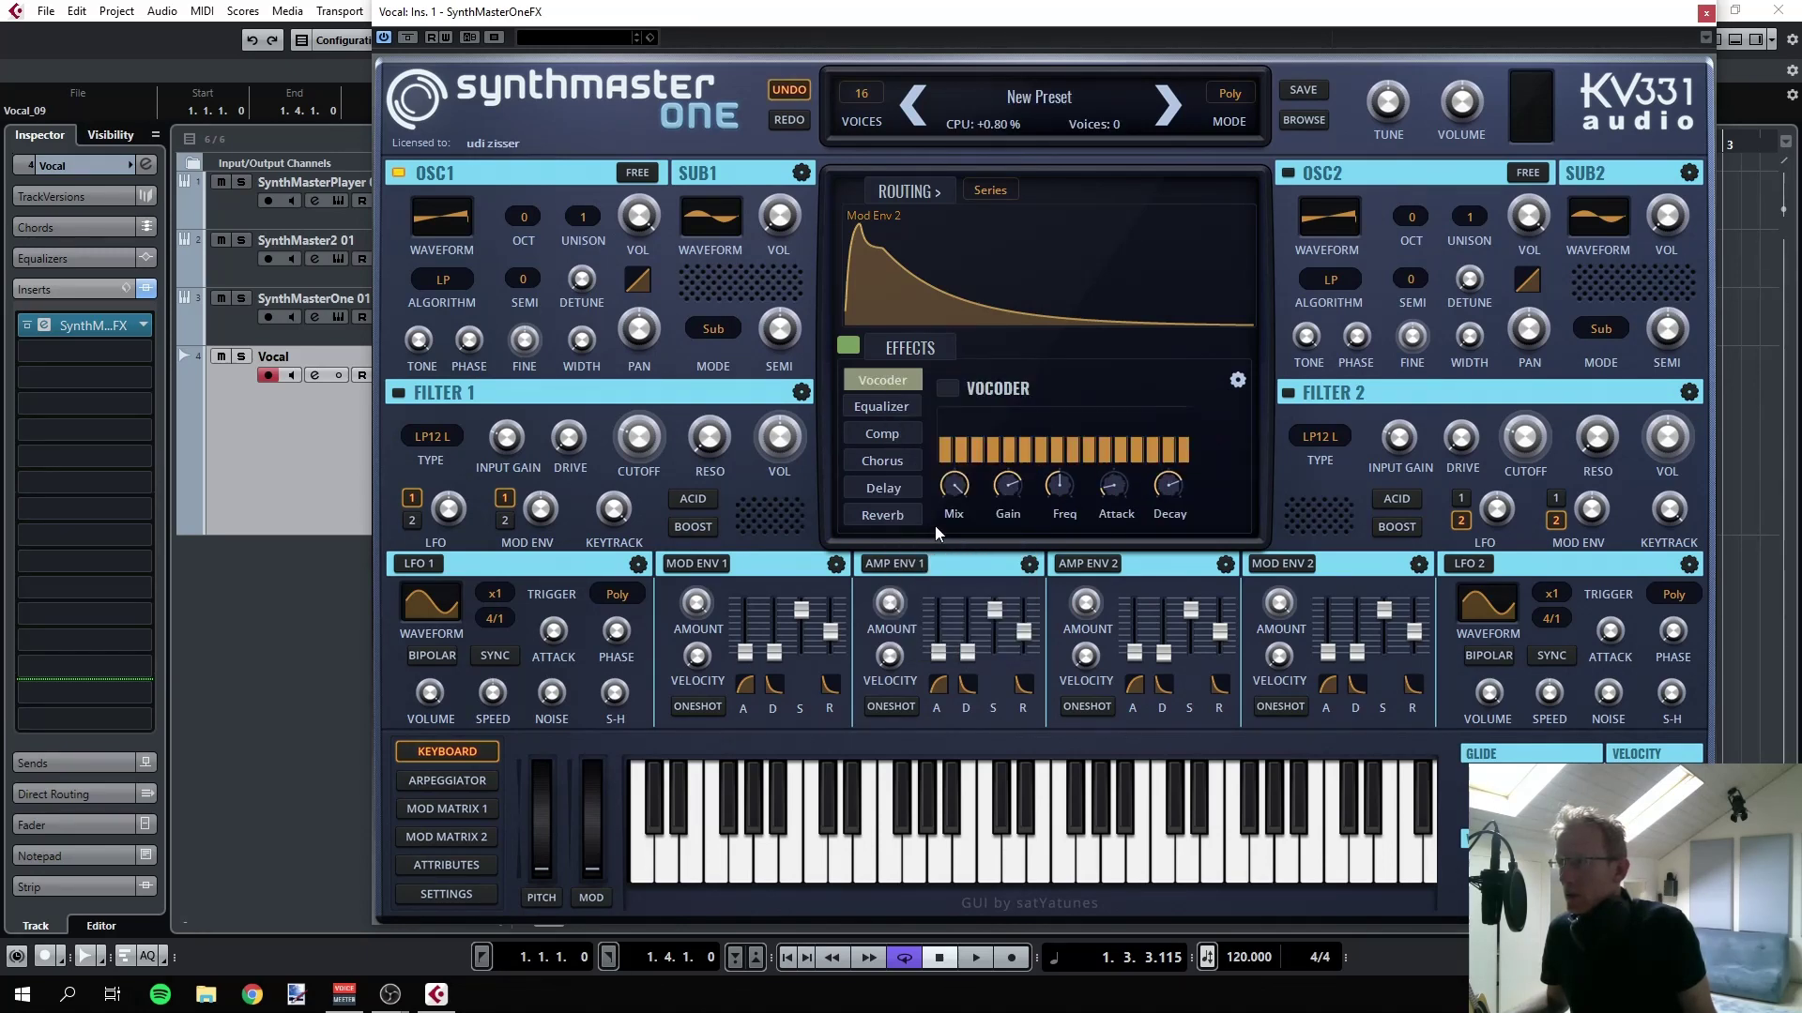
click(945, 390)
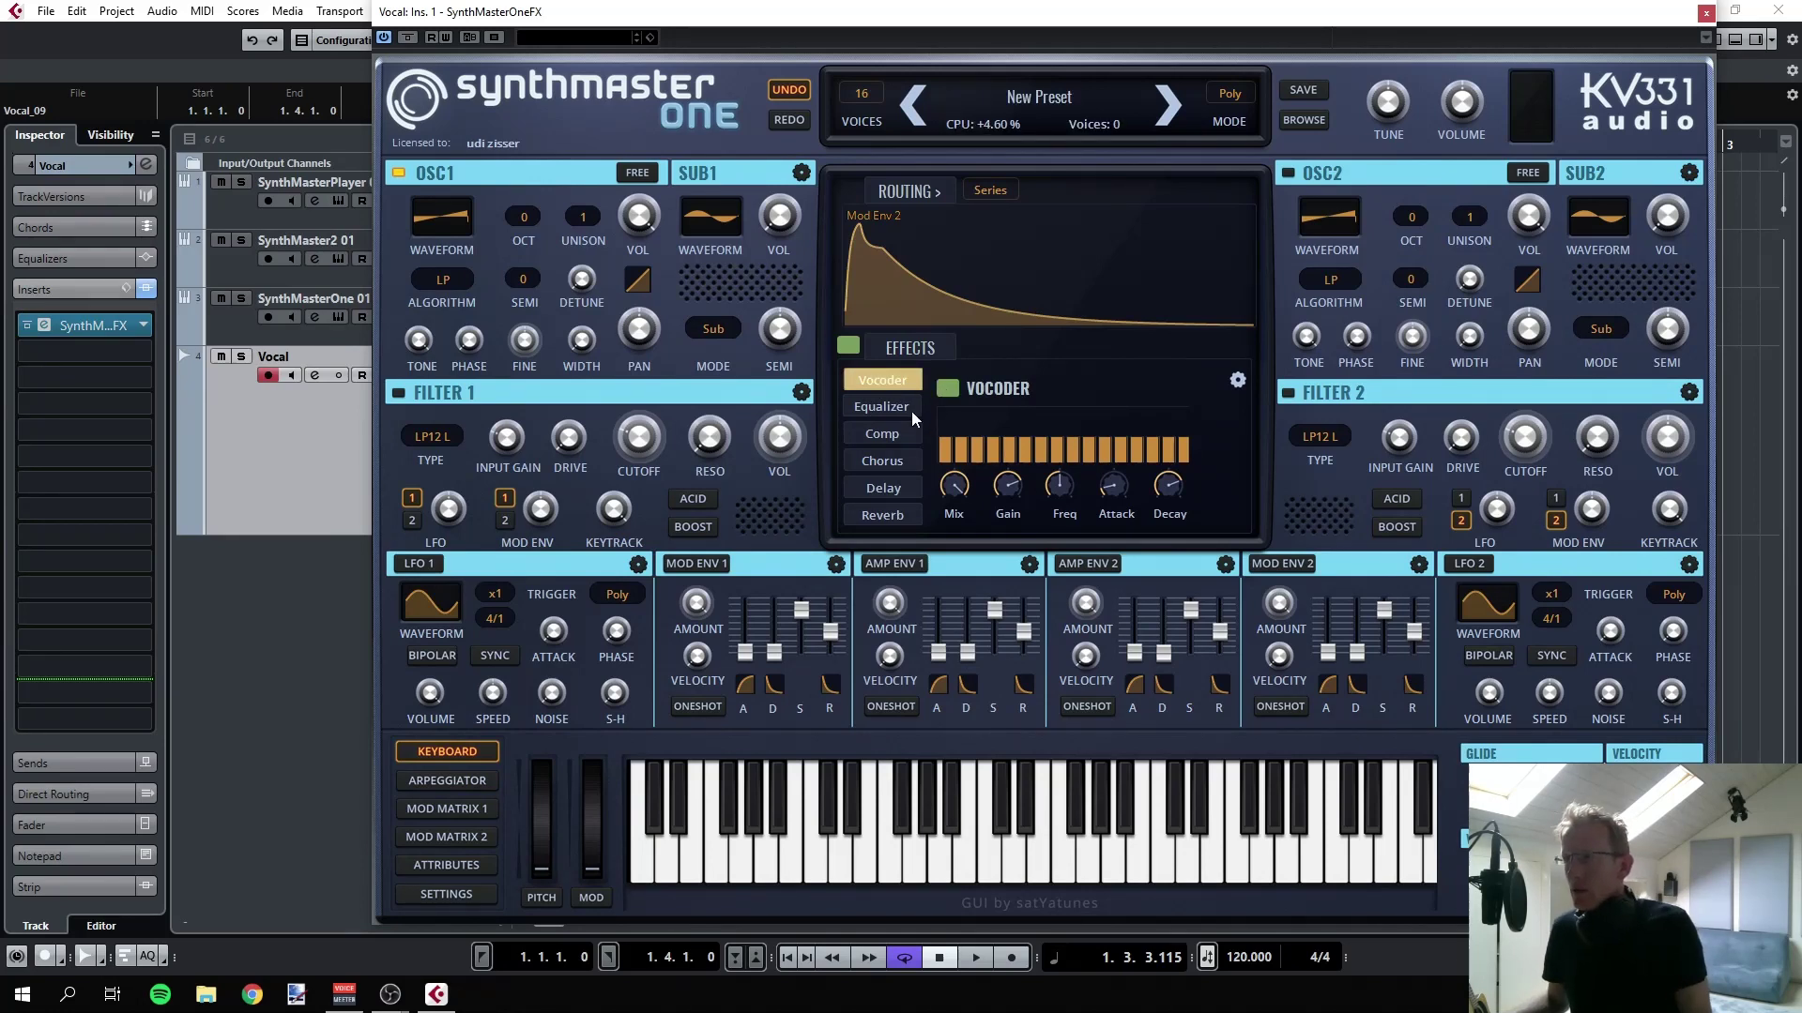
- Play the project to hear the vocoder, then stop playback
drag(578, 13, 853, 40)
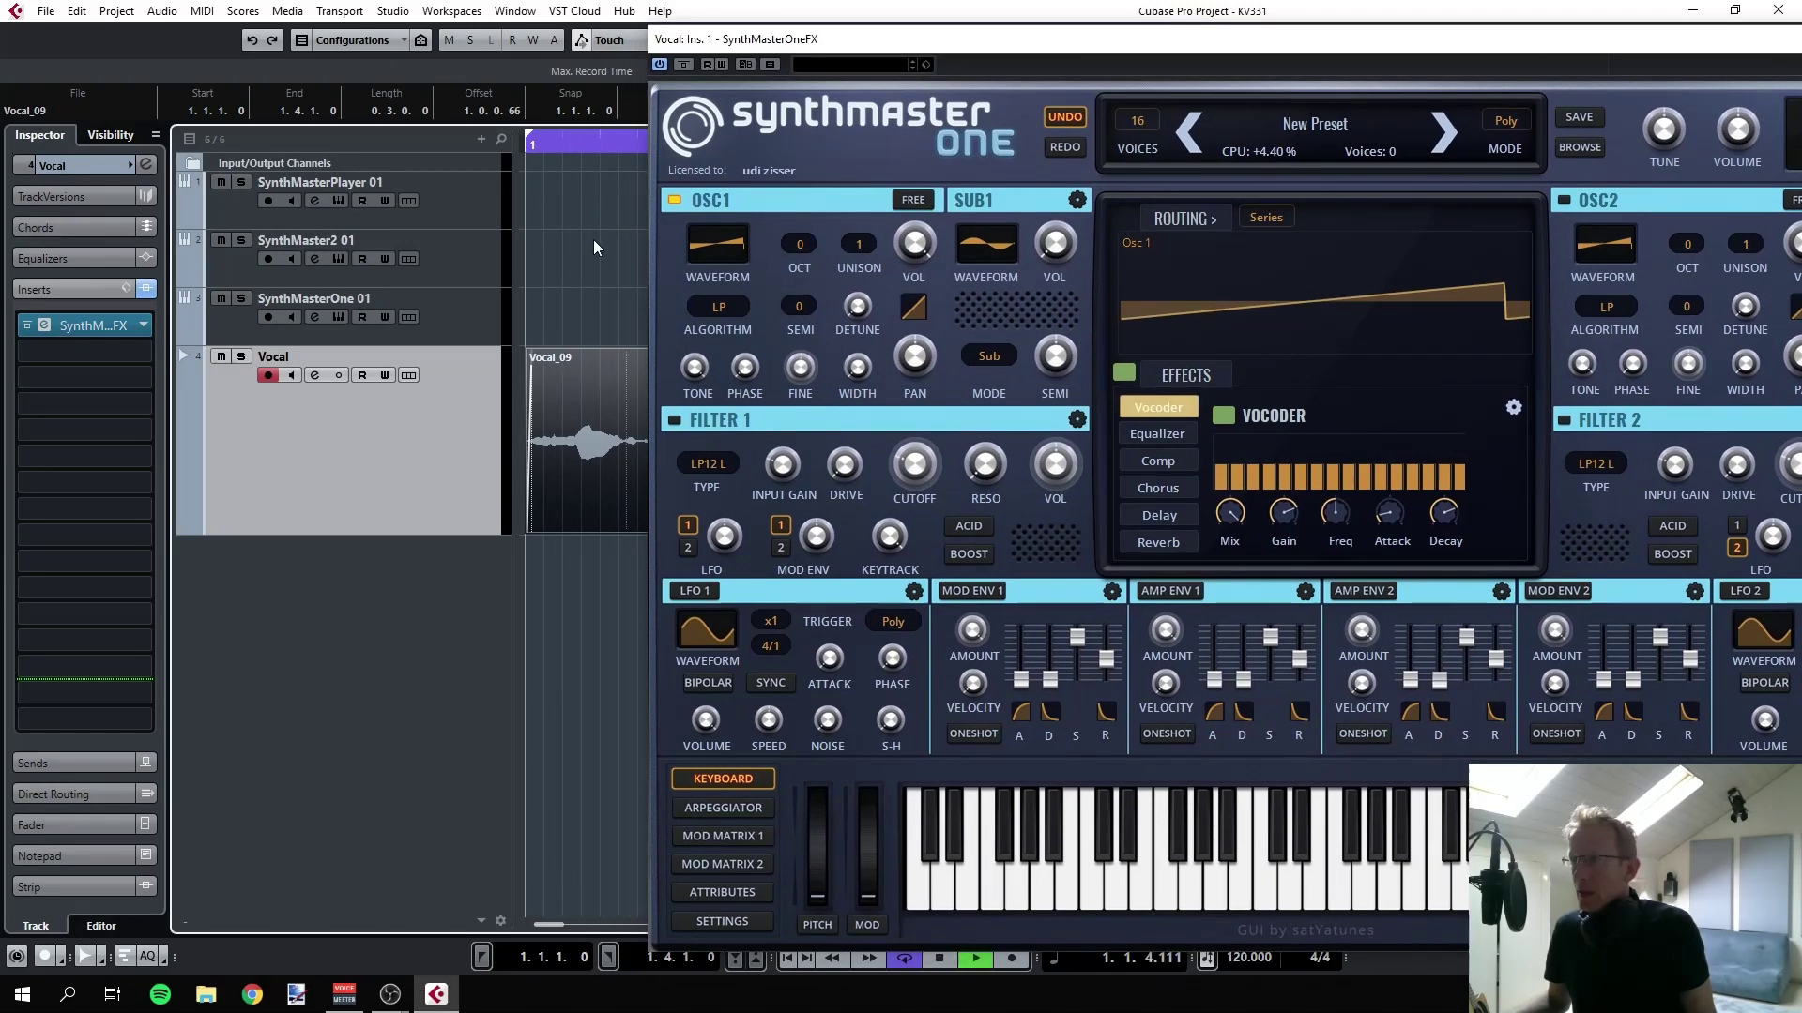
key(space)
drag(800, 45, 593, 23)
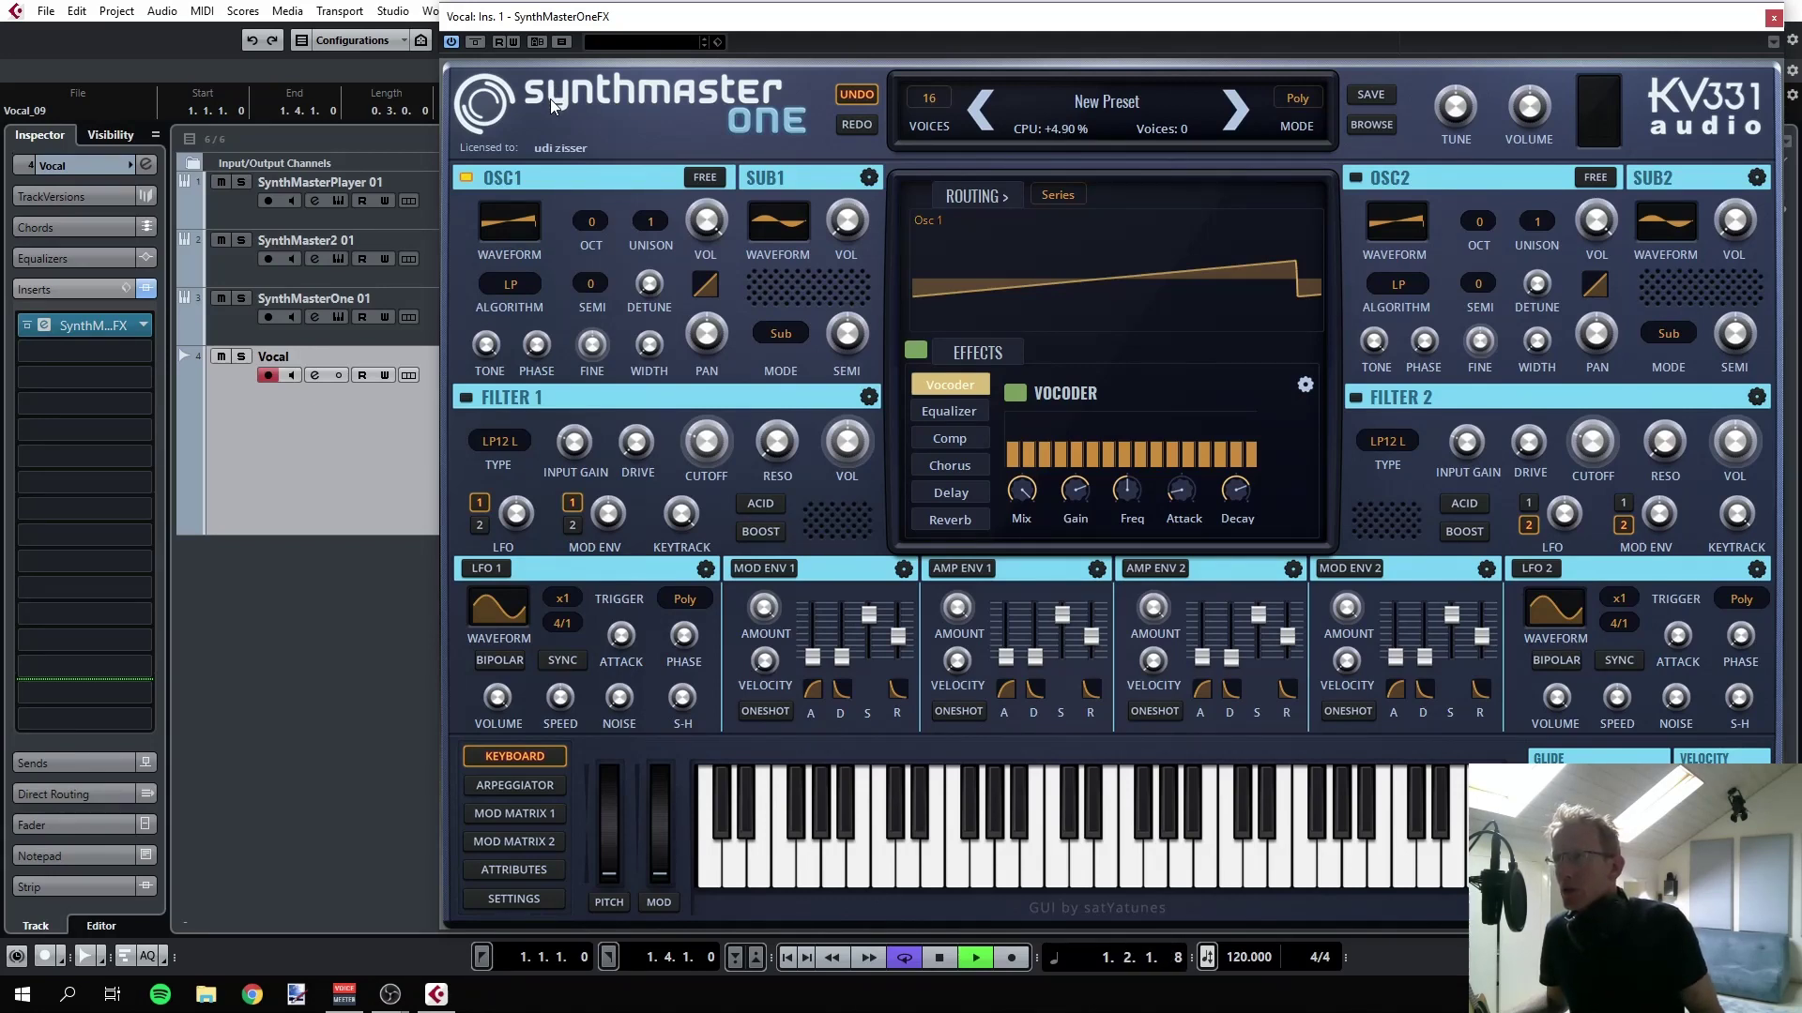
click(366, 418)
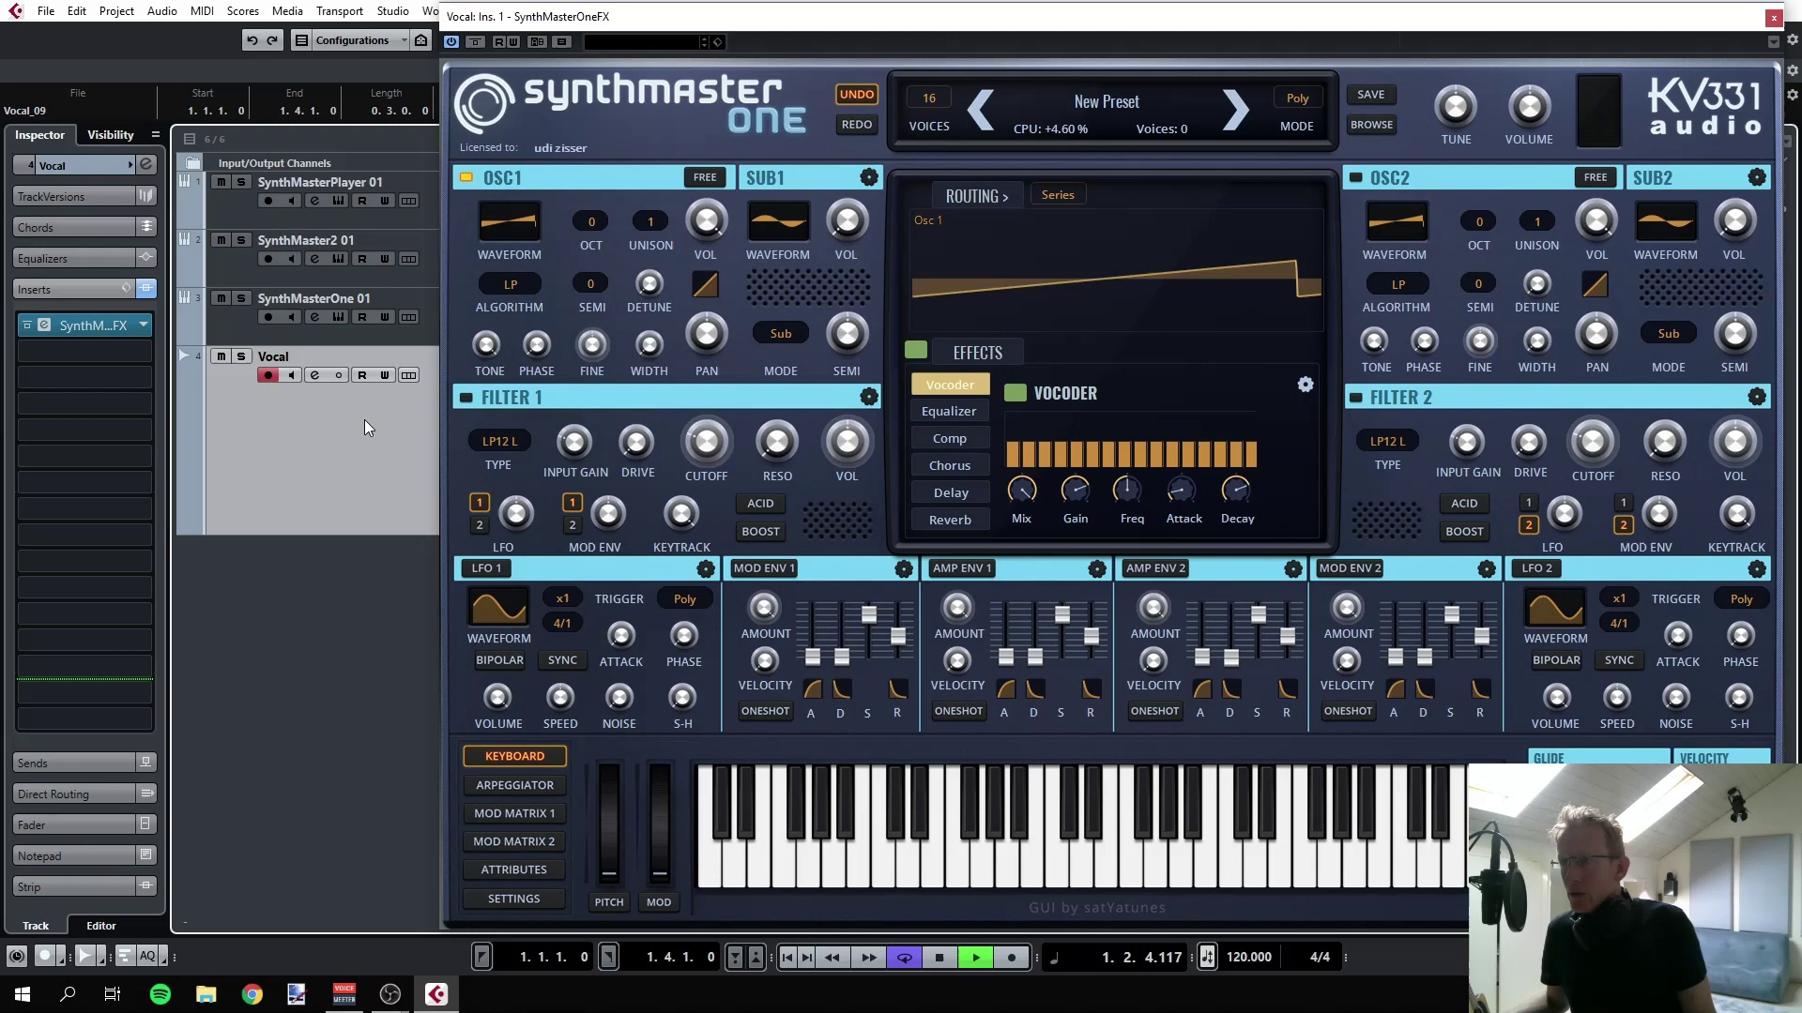
key(space)
- Add a new MIDI track named 'Voc midi'
right_click(315, 583)
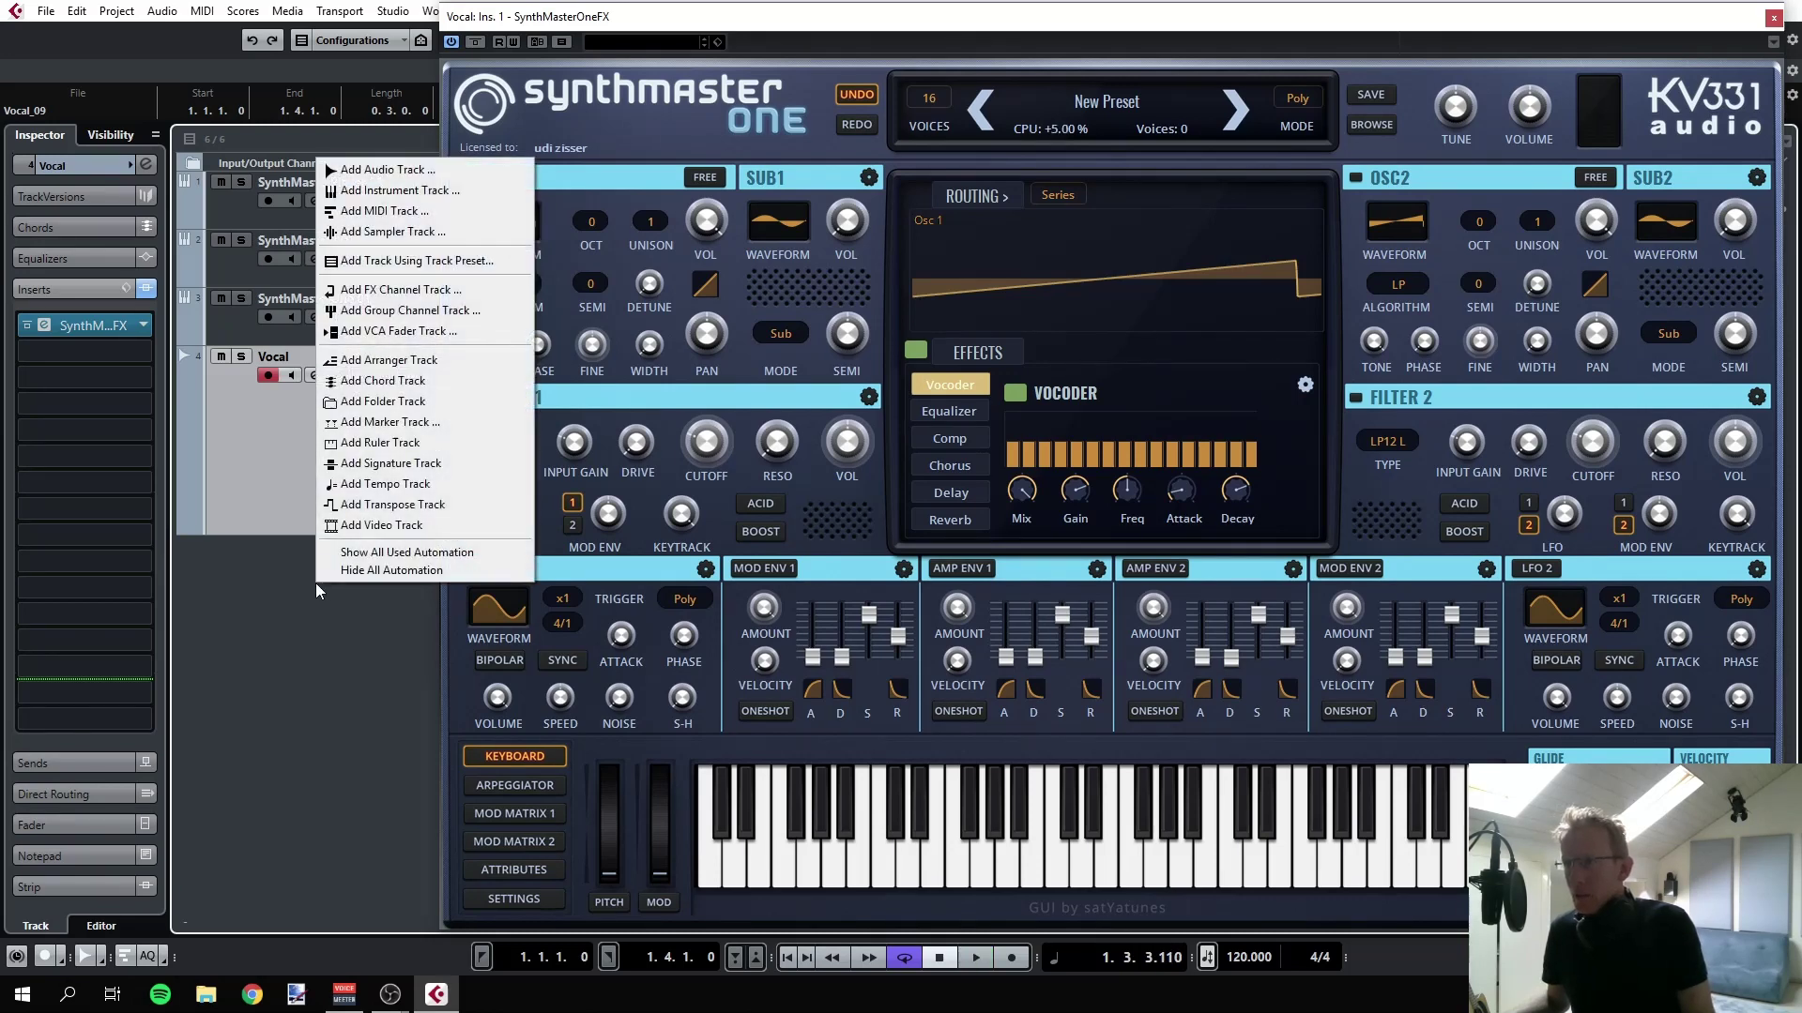
click(383, 212)
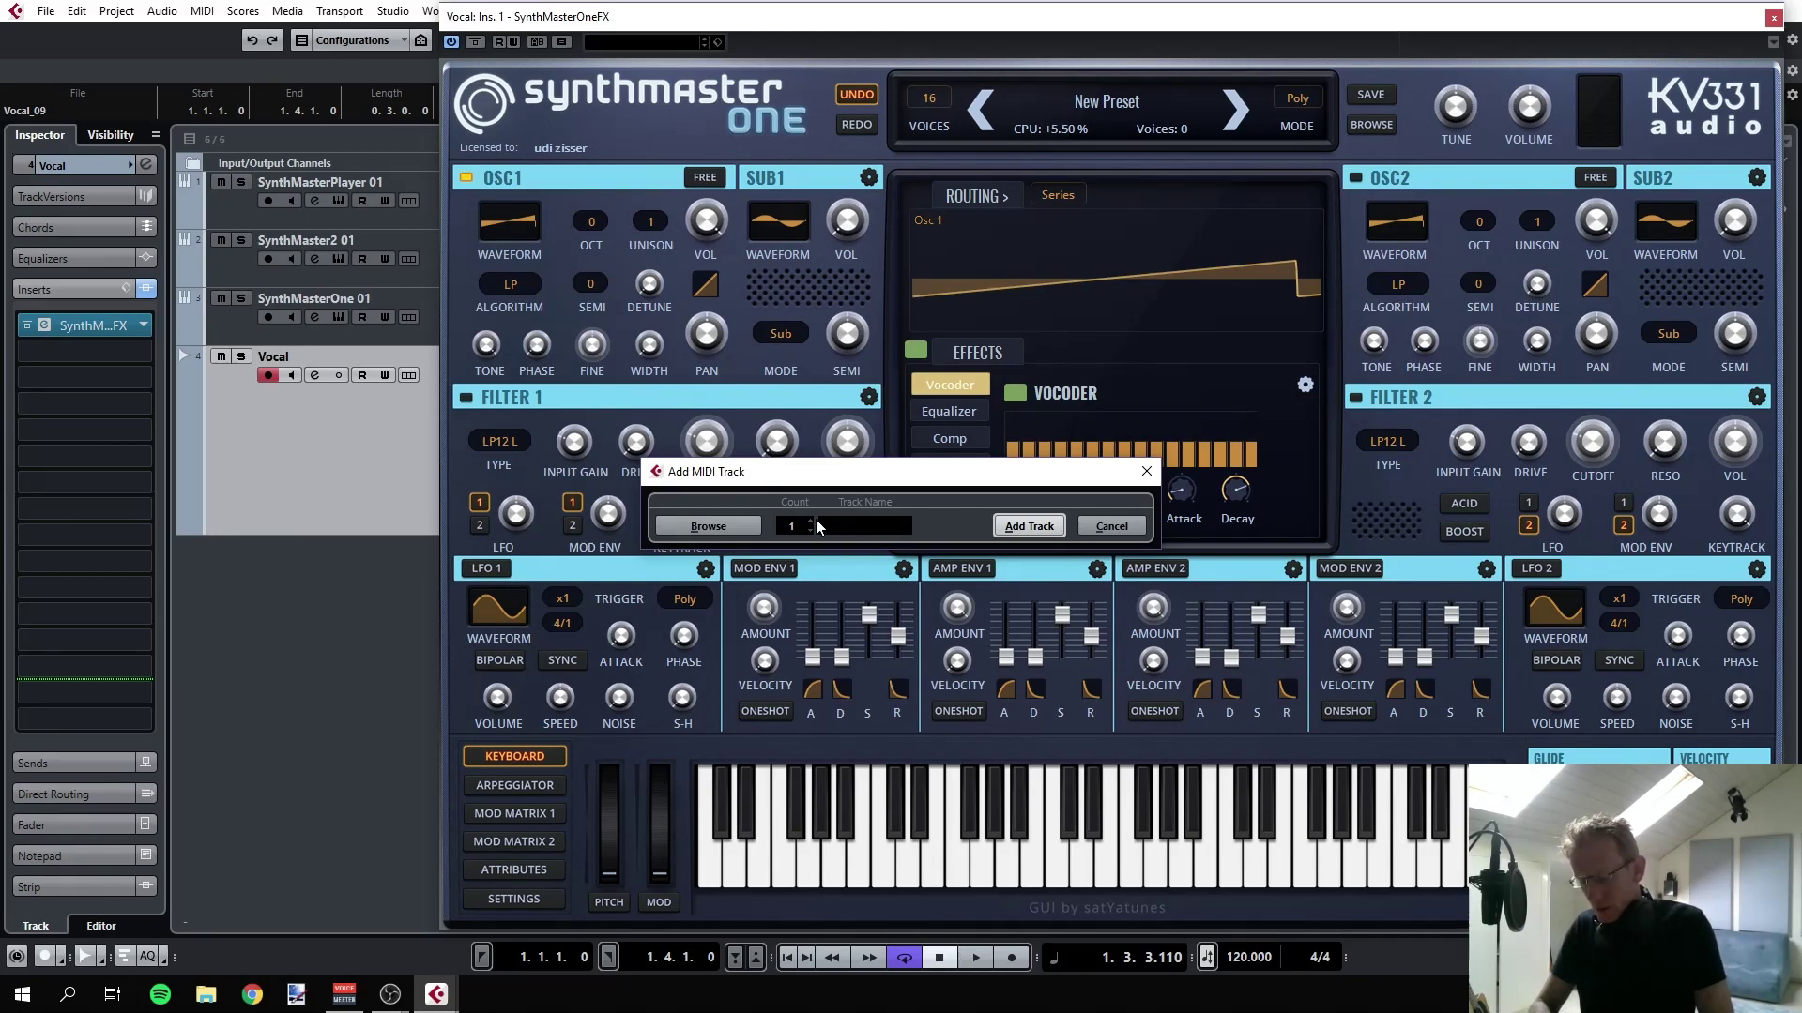
text(Voc)
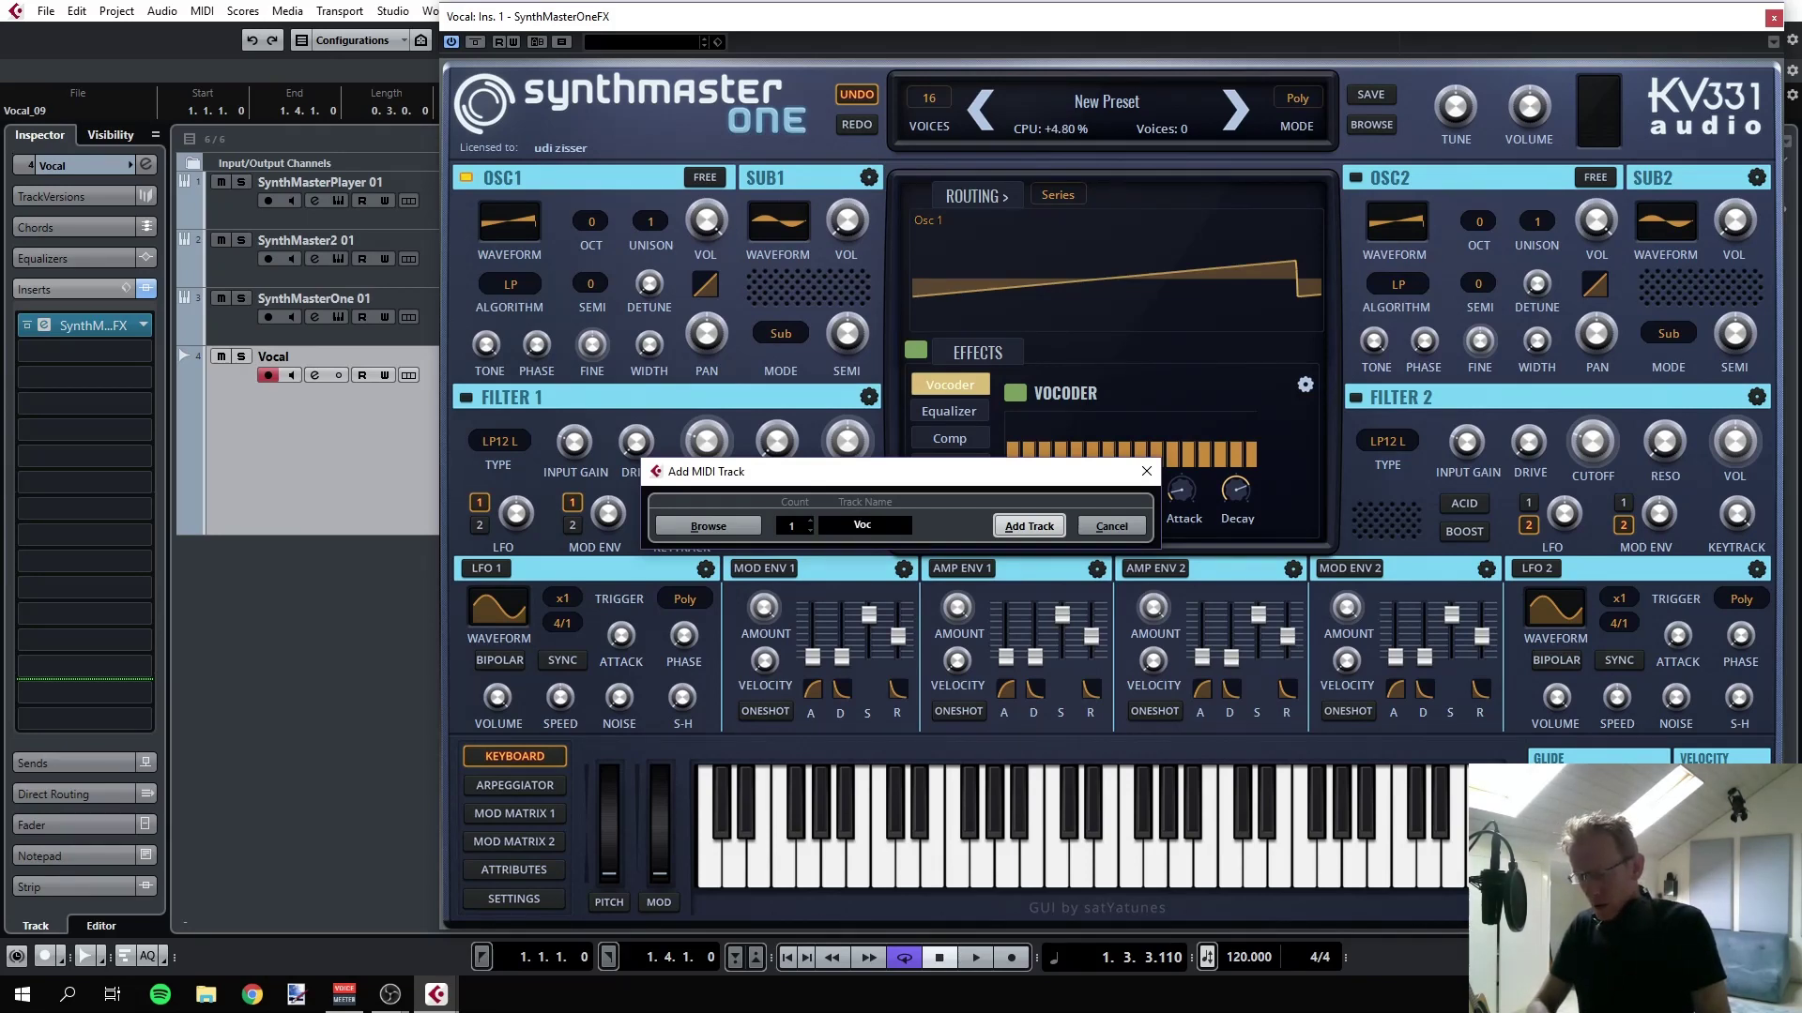
text( midi)
key(Return)
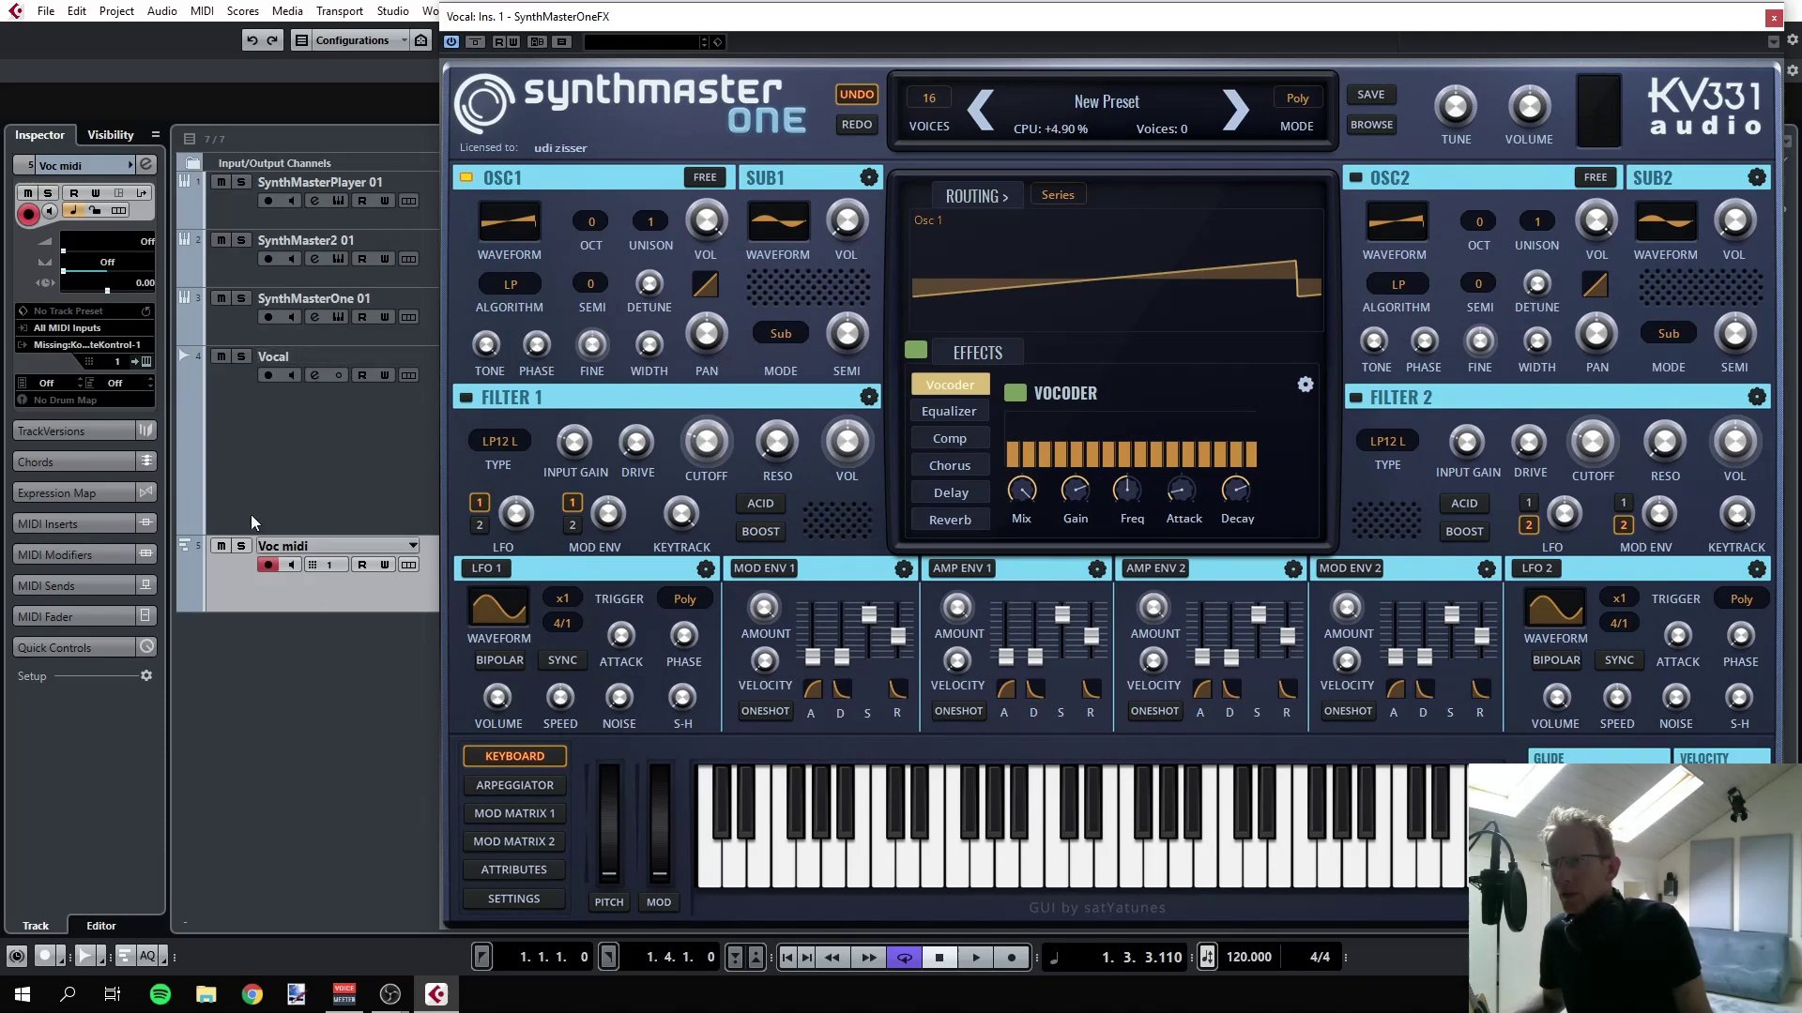
- Route Voc midi's output to the SynthMasterOneFX MIDI In and start playback
click(51, 344)
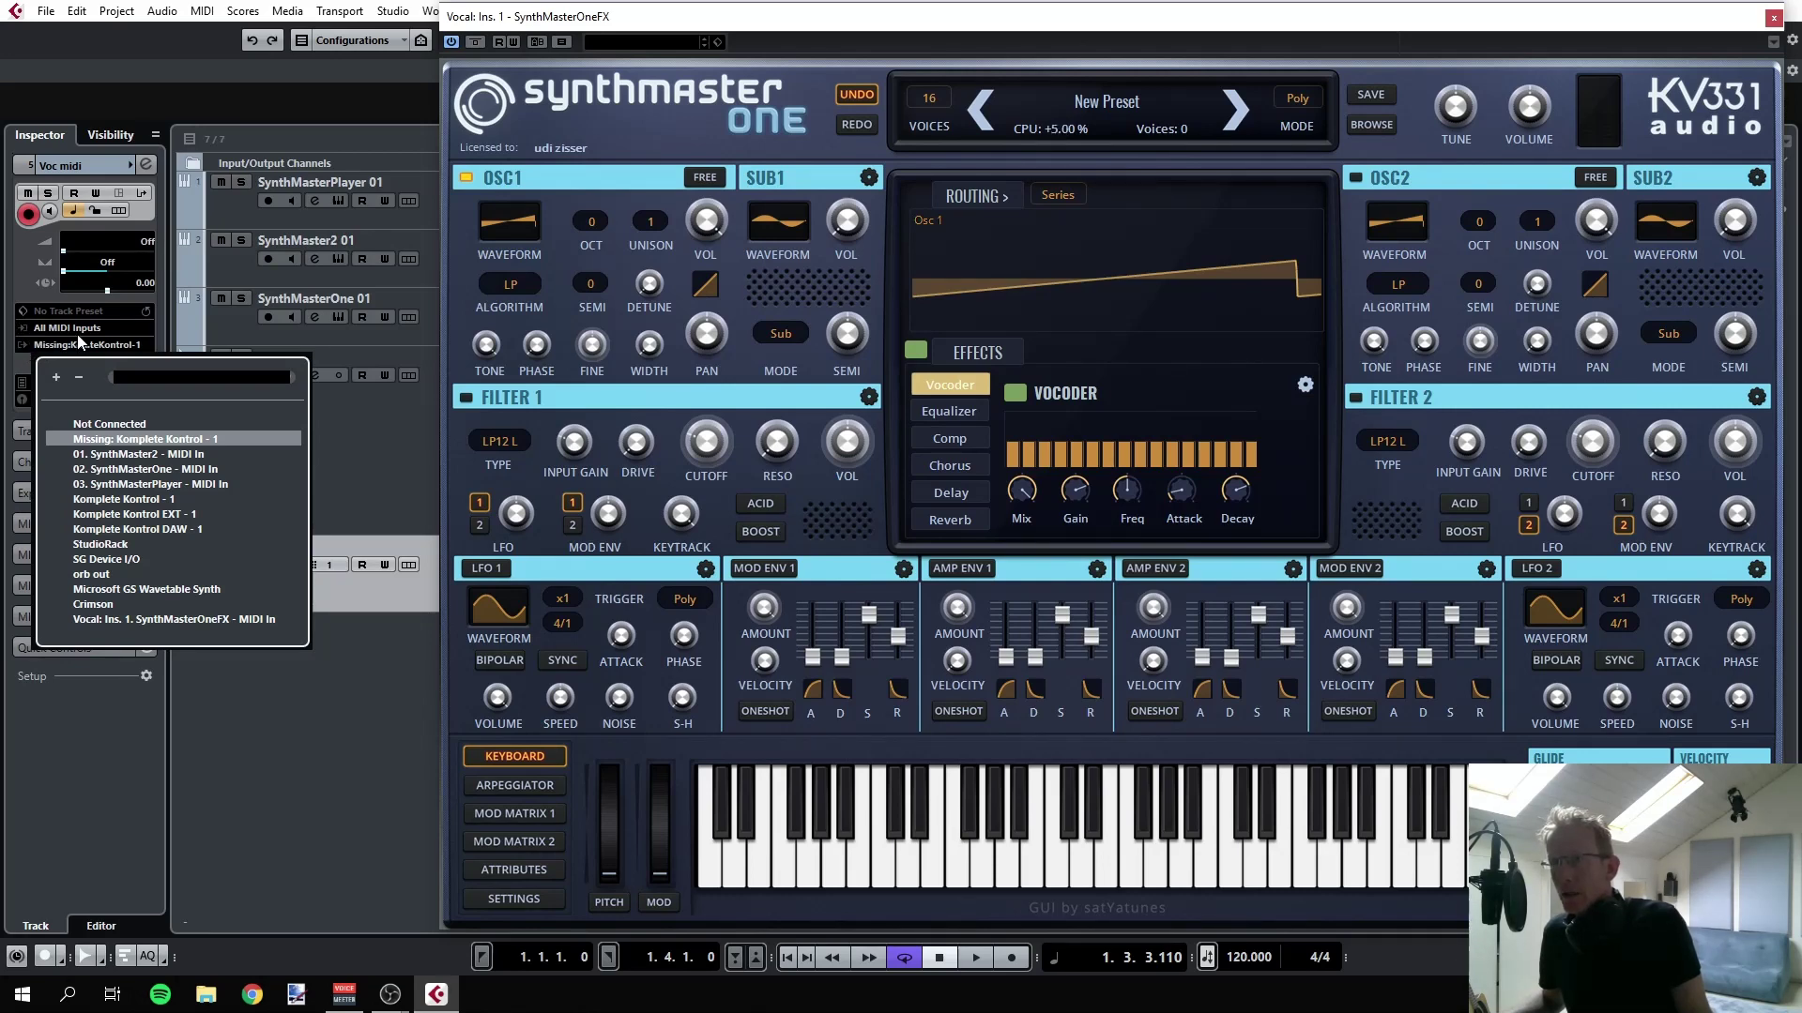
click(109, 621)
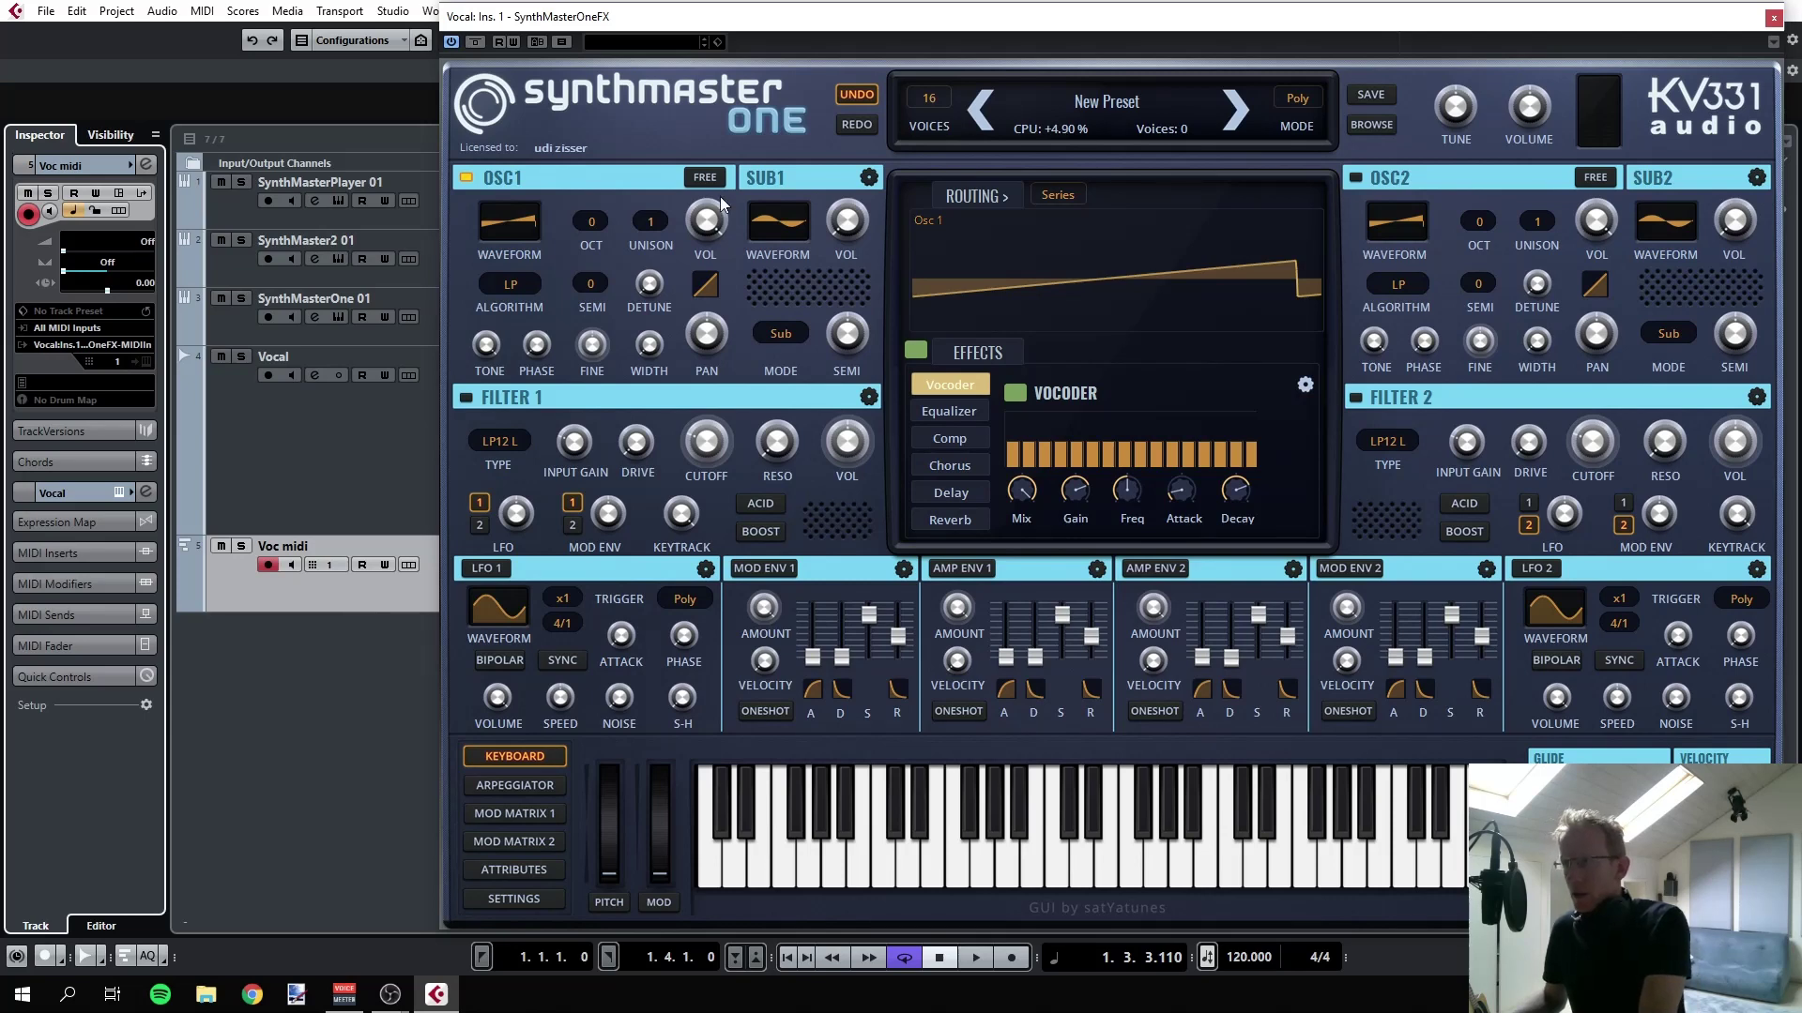
click(976, 958)
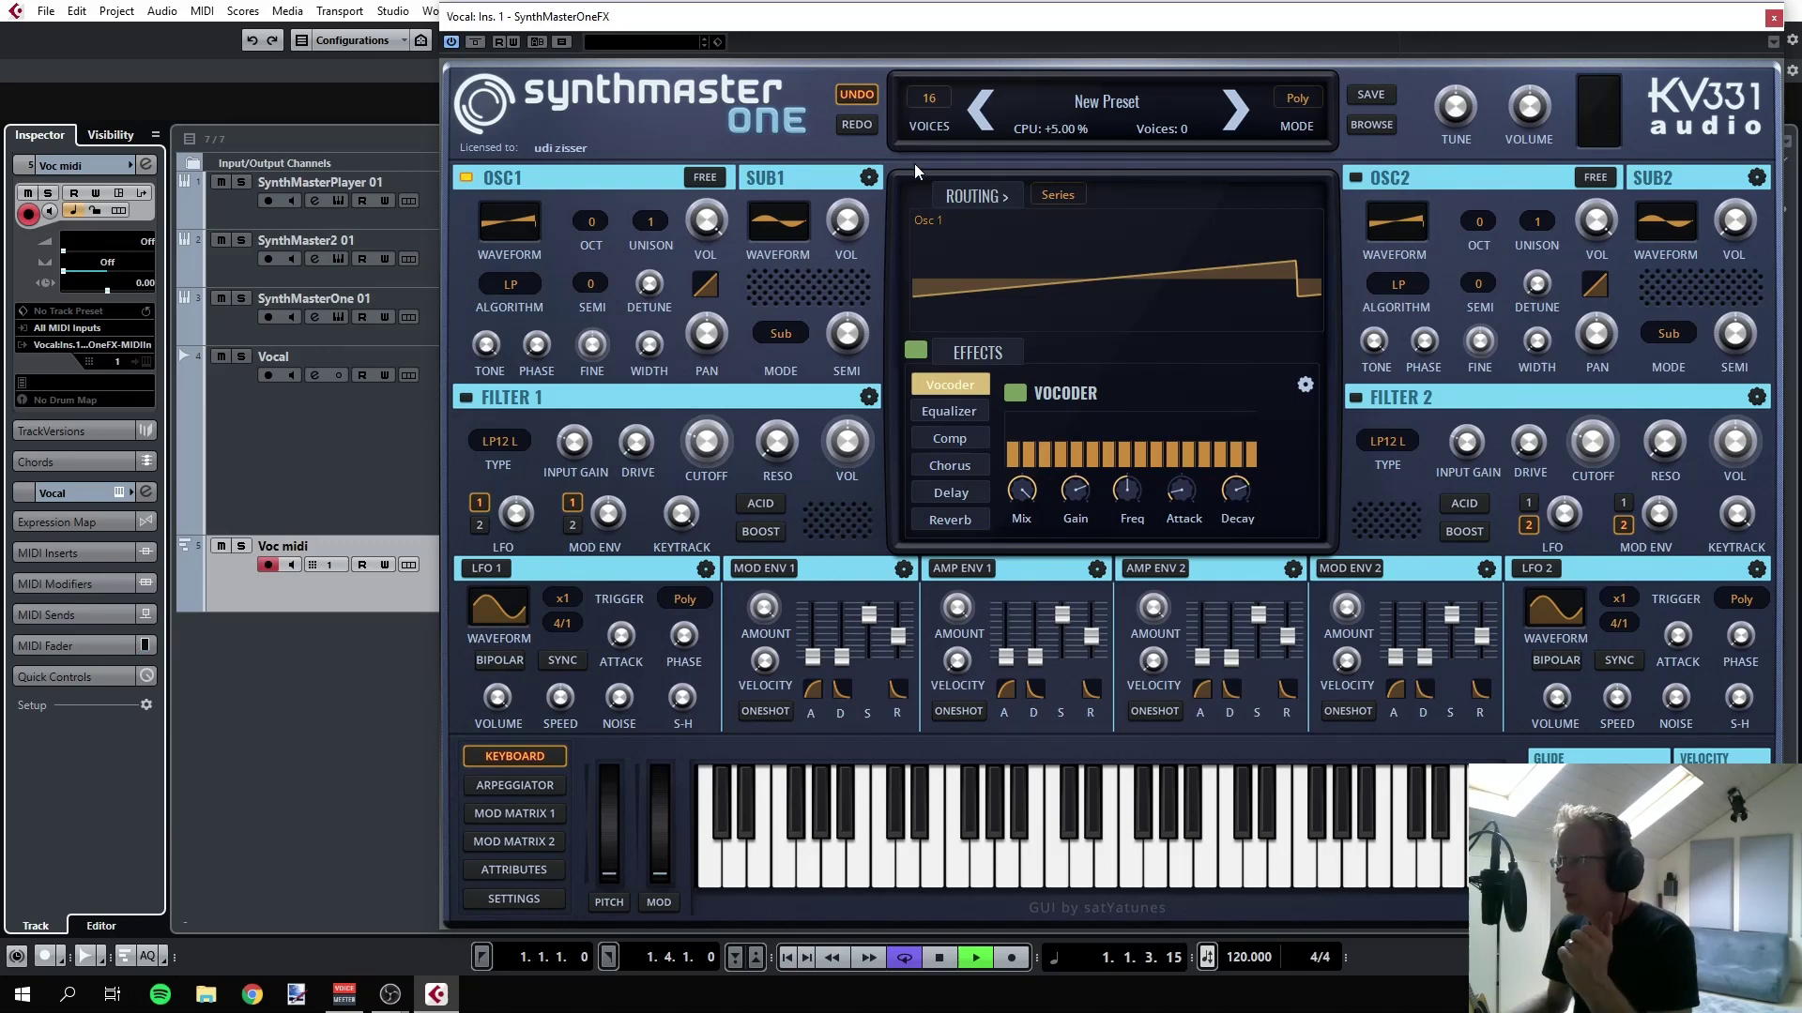
- Select the Vocal track and drag SynthMasterOneFX down to the second insert slot
drag(955, 23, 897, 16)
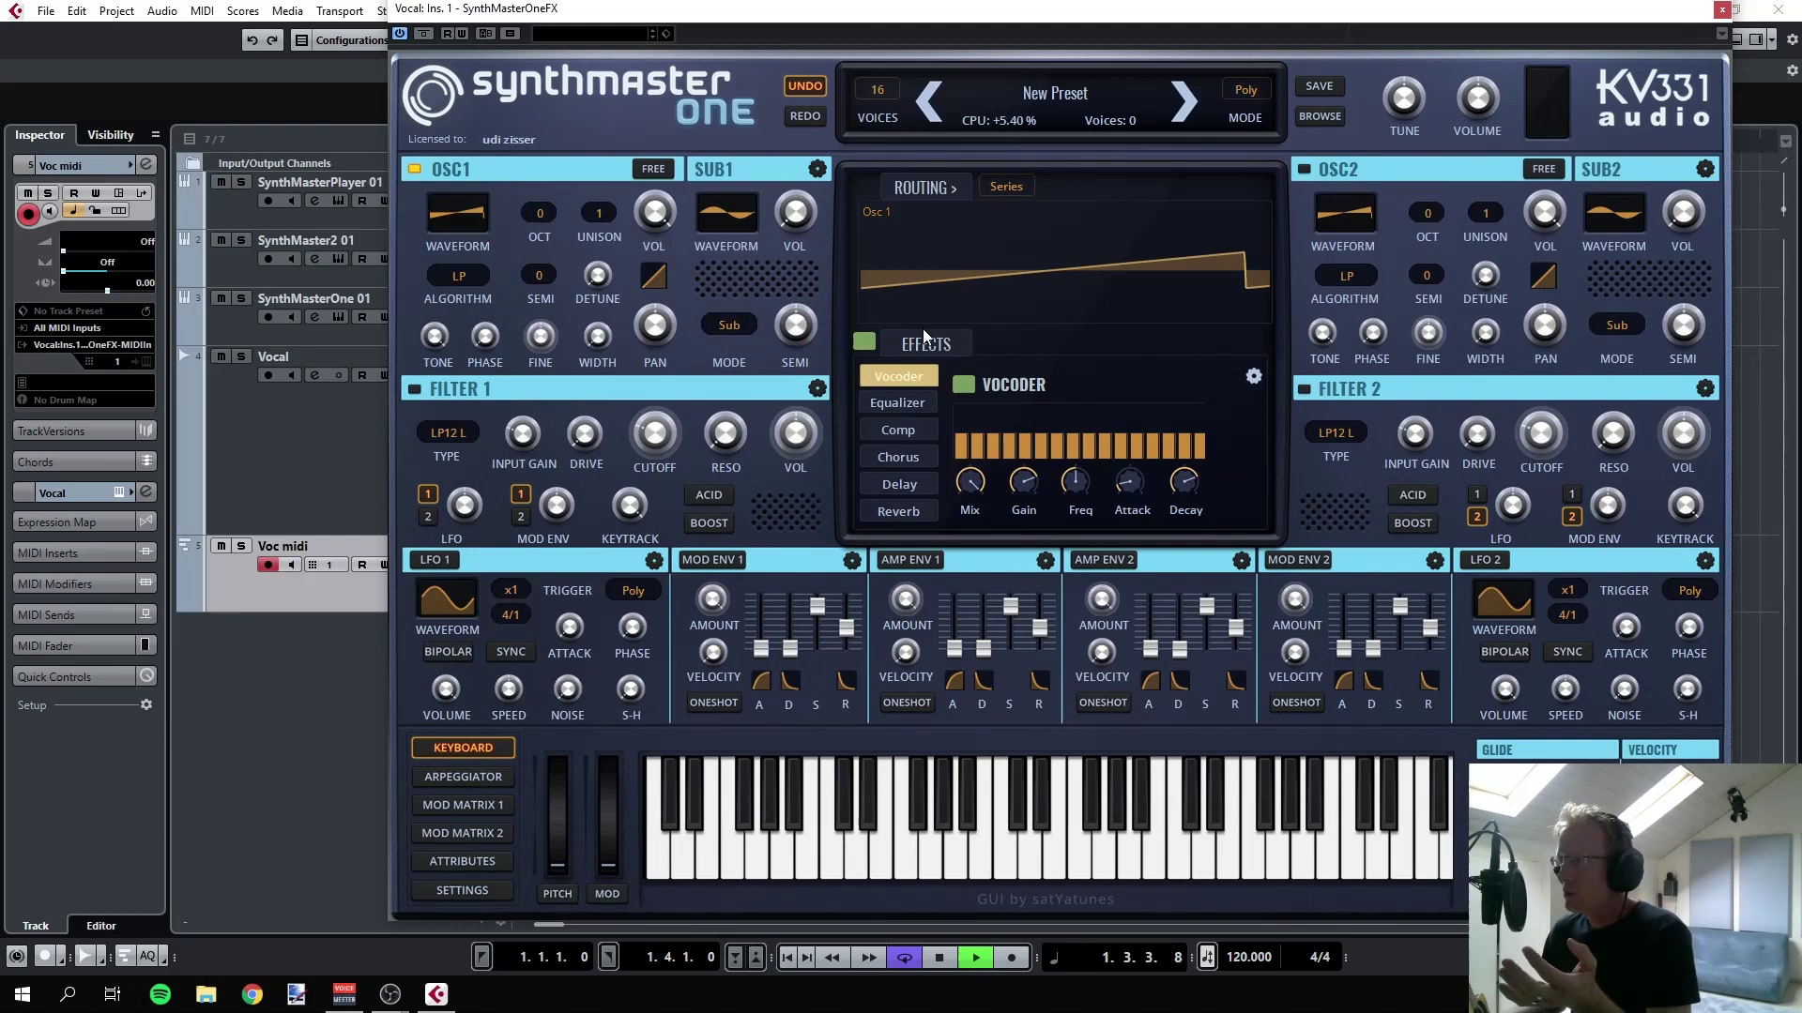
click(336, 463)
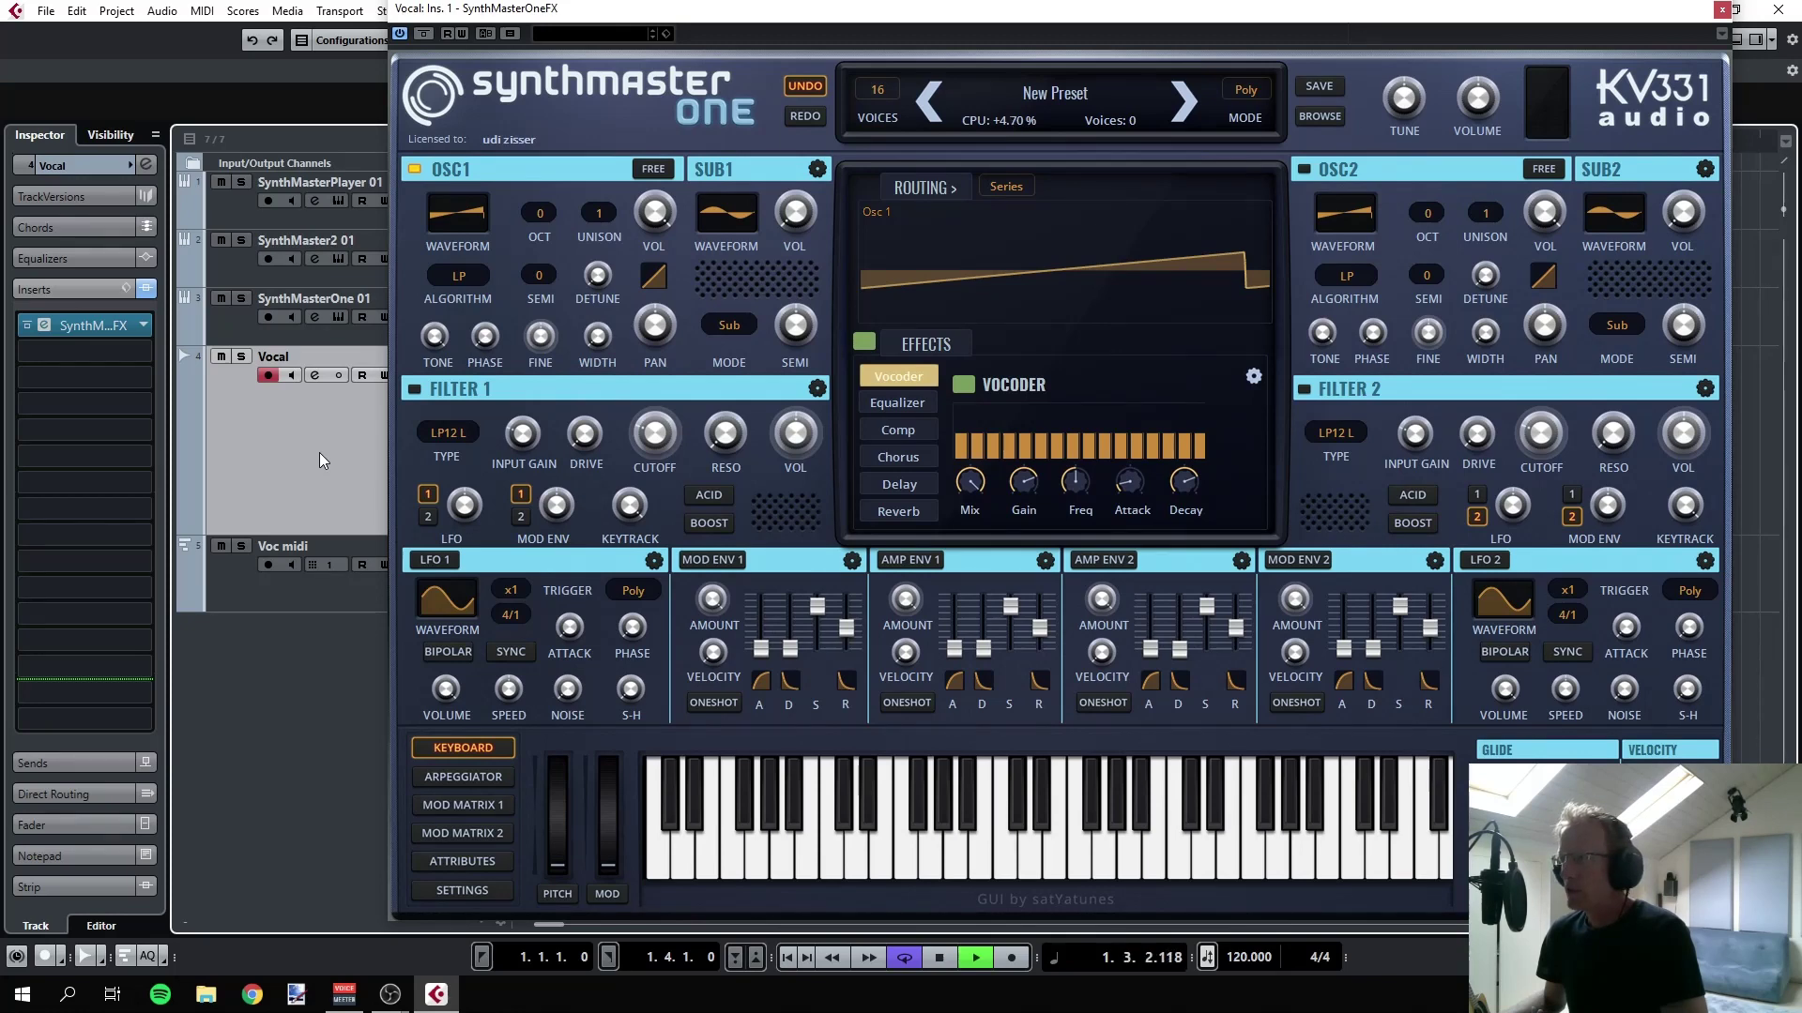
drag(109, 324, 114, 351)
- Load L1 limiter Mono into Vocal insert 1 with threshold -9.0 and ceiling -0.4
click(141, 326)
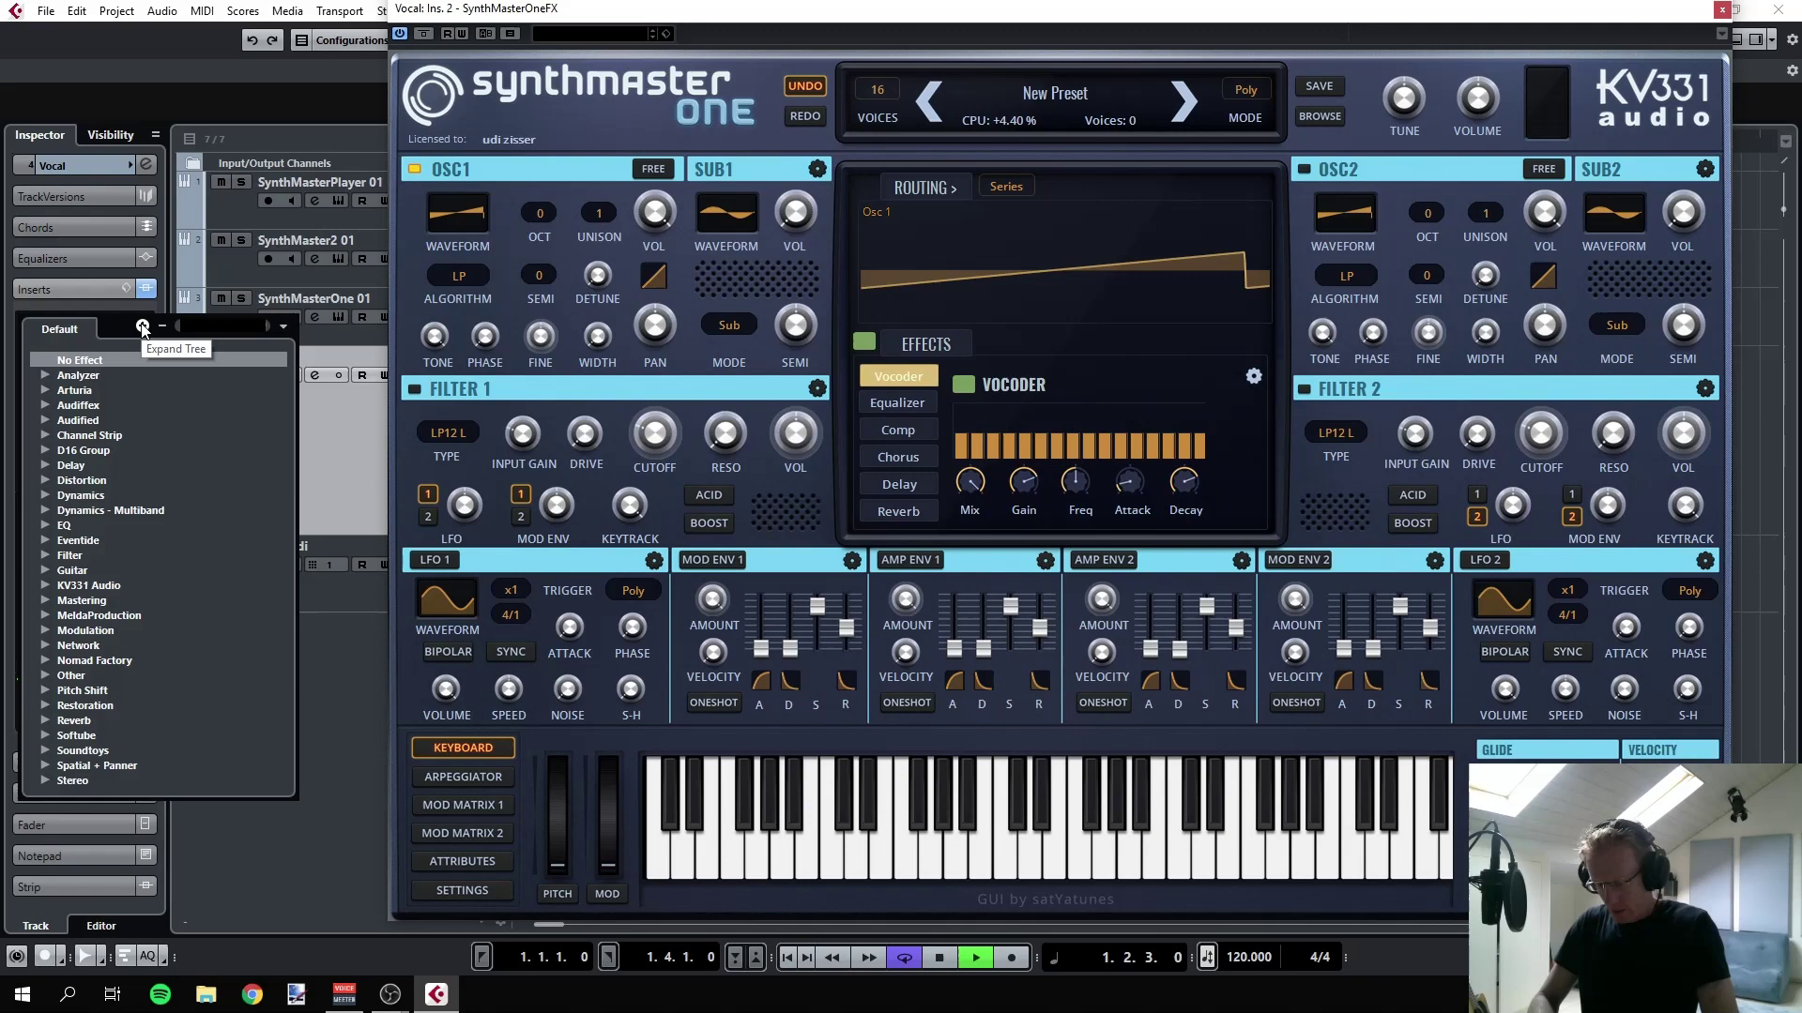
text(l1)
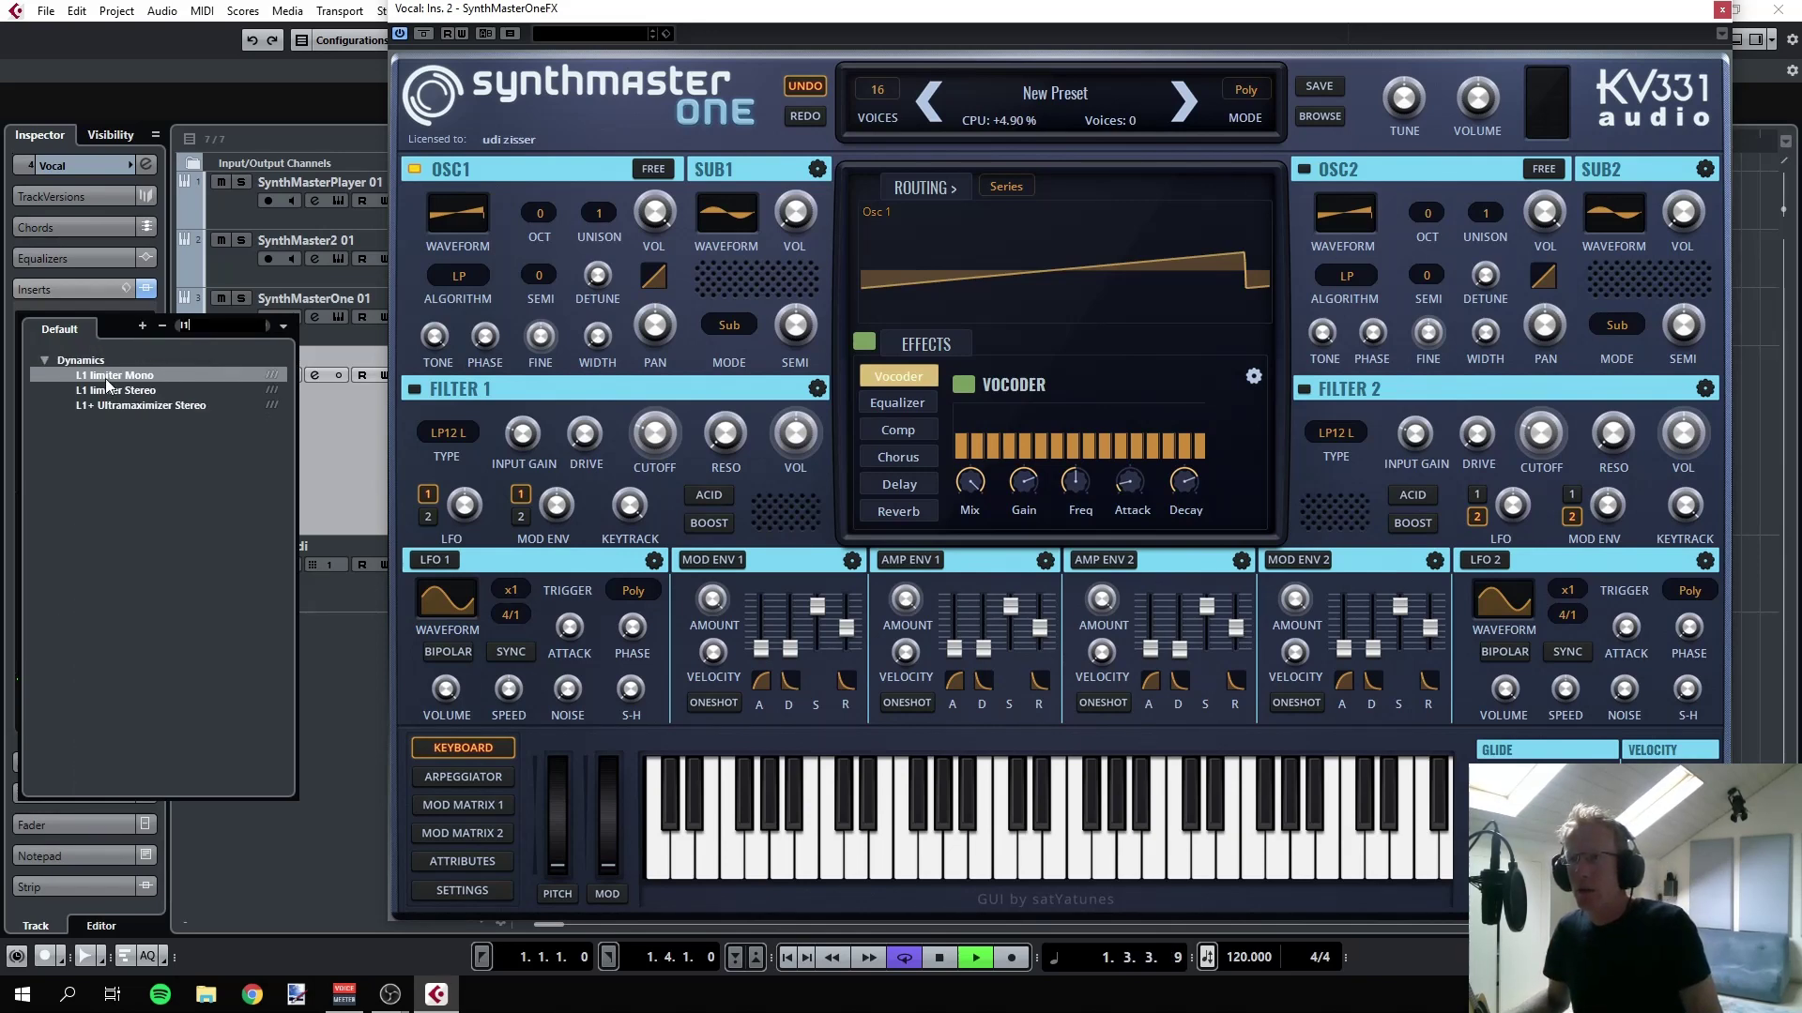
click(113, 375)
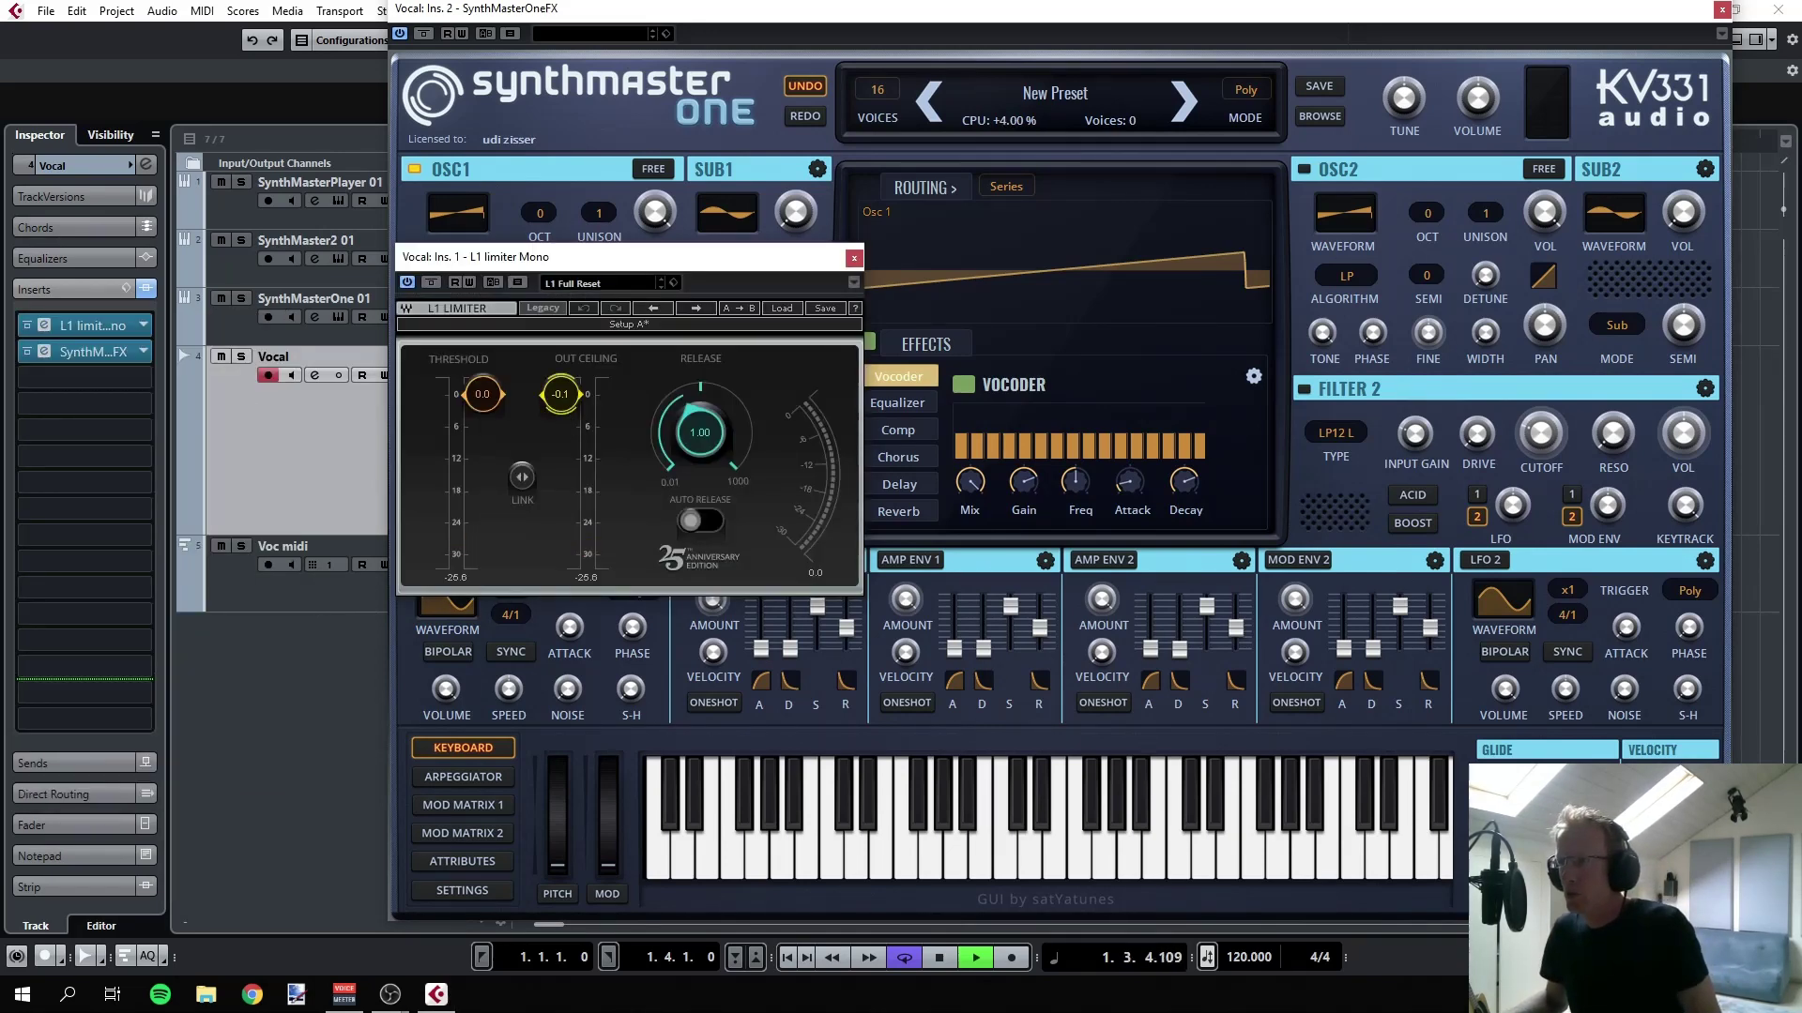
scroll(560, 412, down, 3)
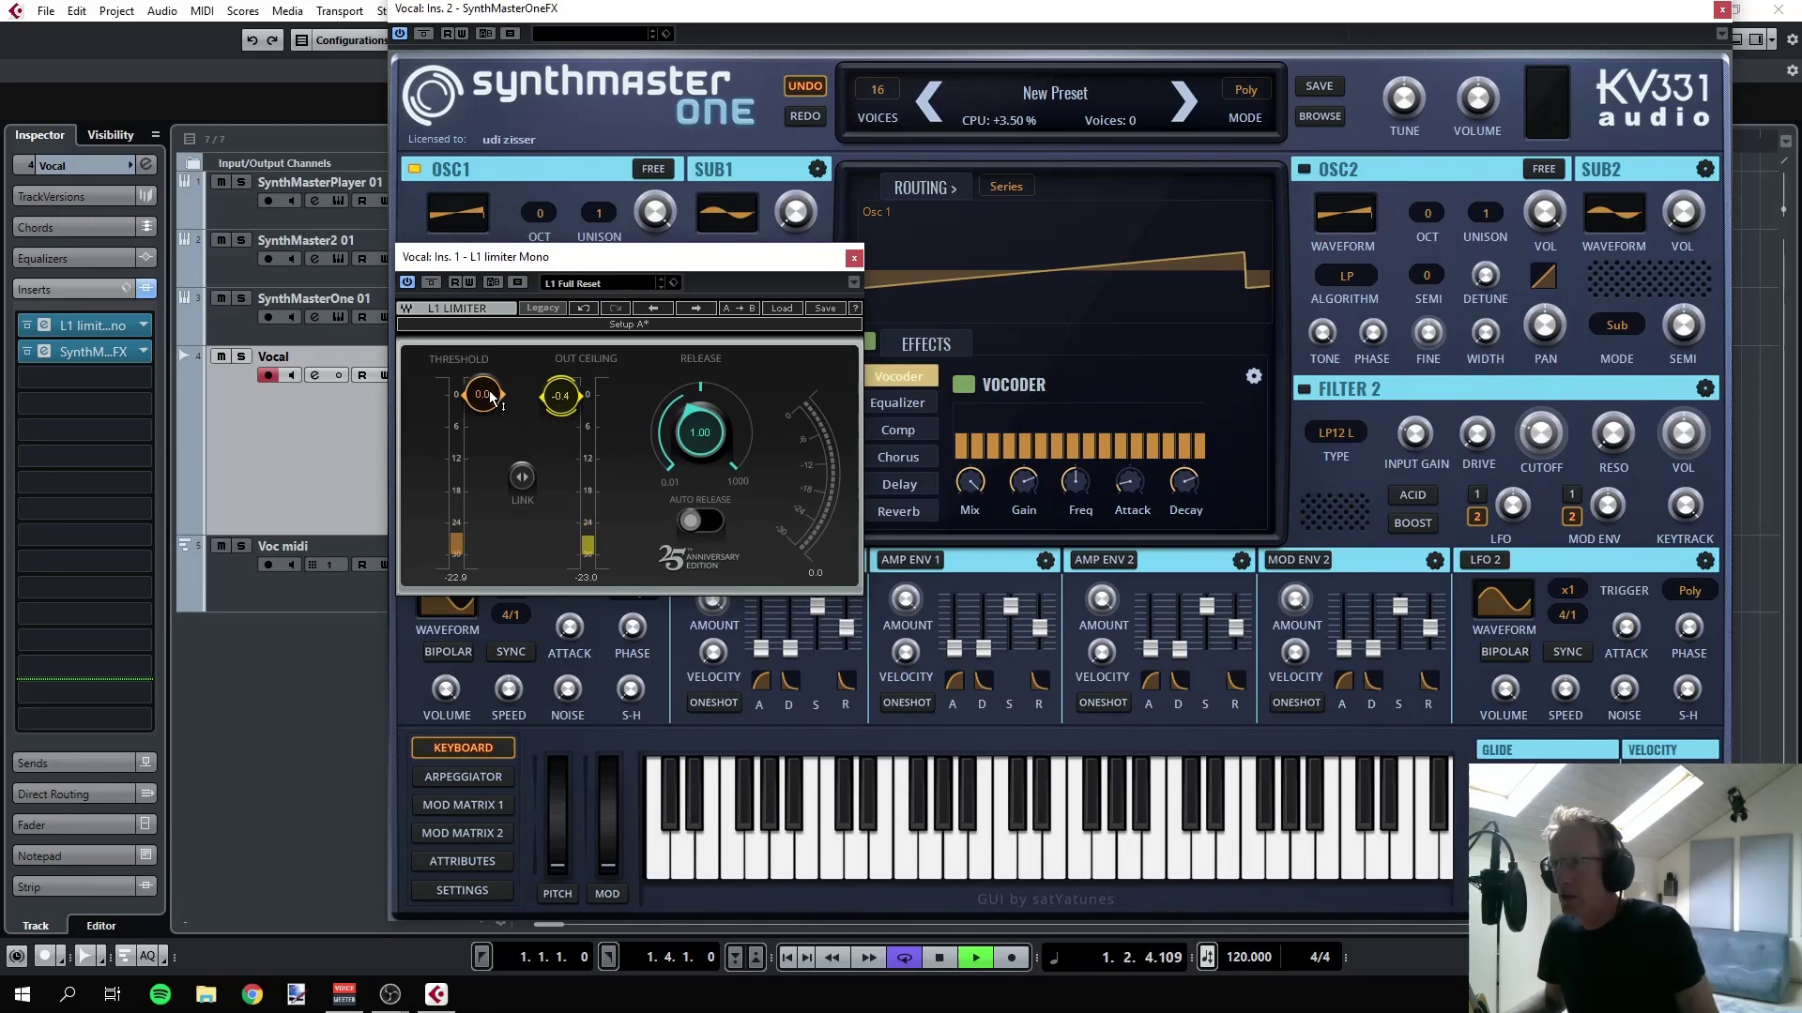
drag(490, 396, 490, 443)
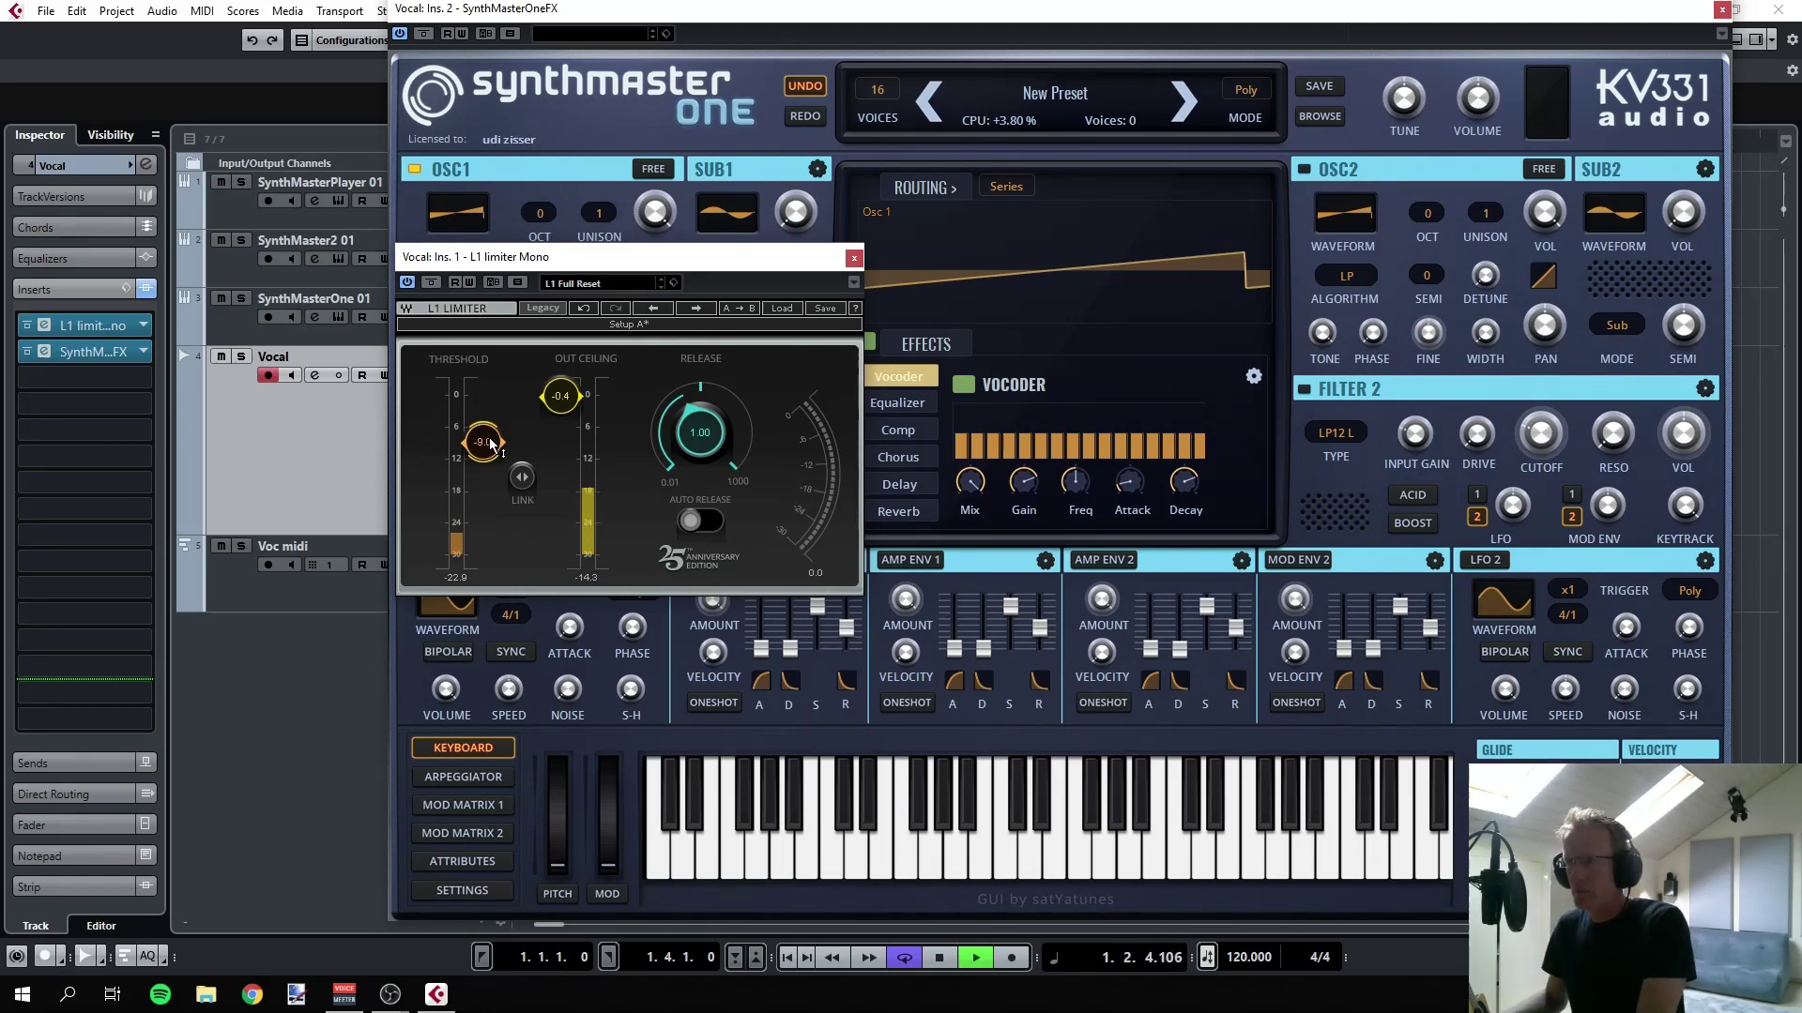
click(317, 578)
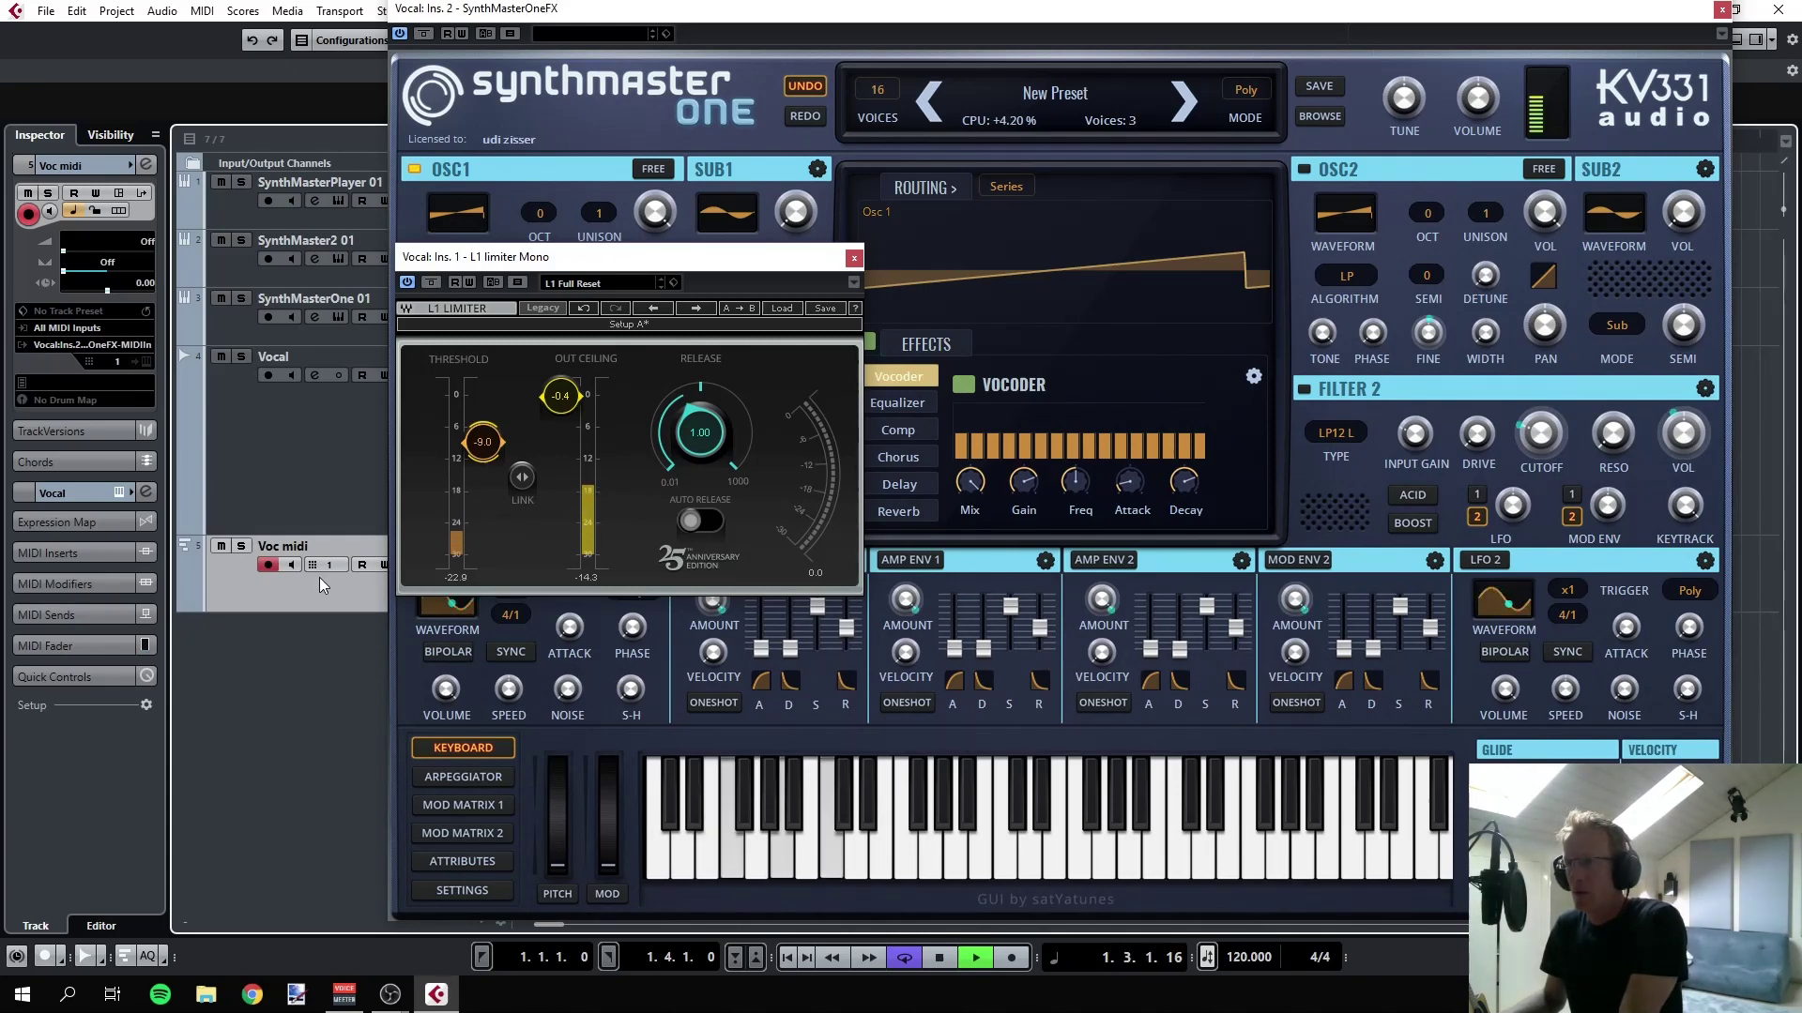
- Move the SynthMaster window to the top-left so it covers the L1 limiter window
drag(761, 24, 1068, 274)
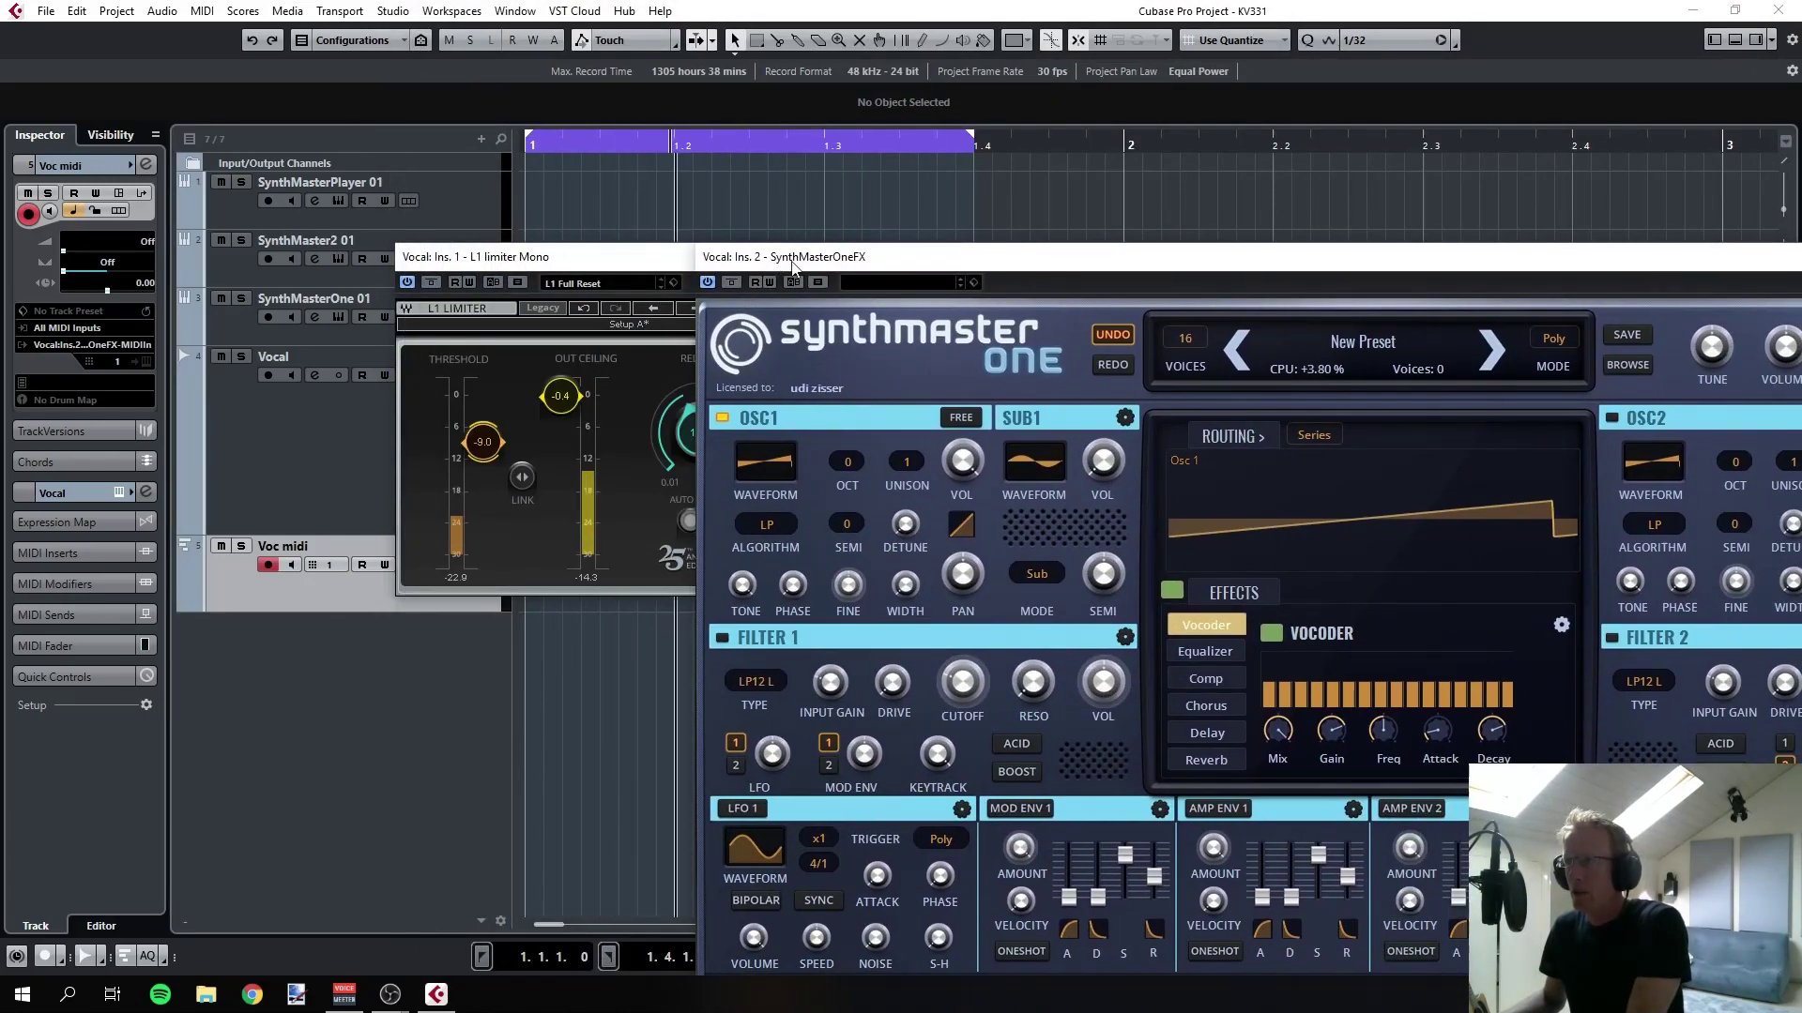
drag(804, 265, 317, 12)
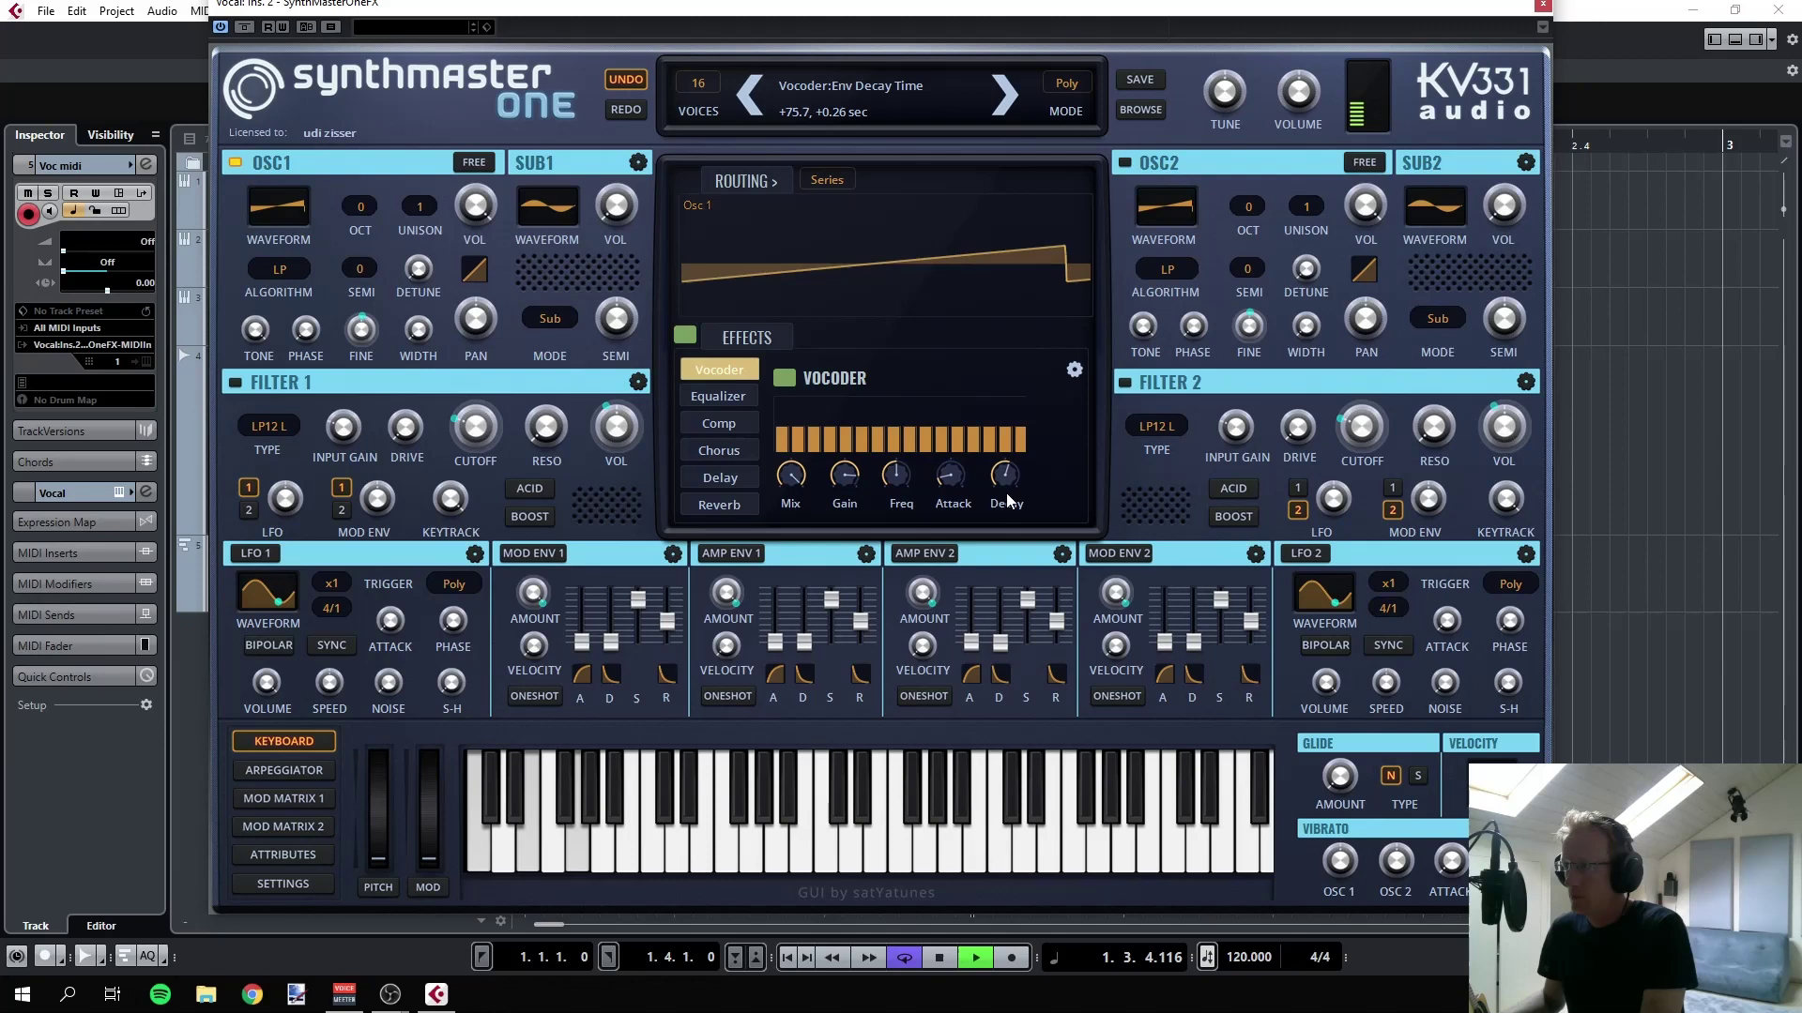
- Turn up the vocoder's Decay and Freq knobs
drag(1011, 511, 1004, 497)
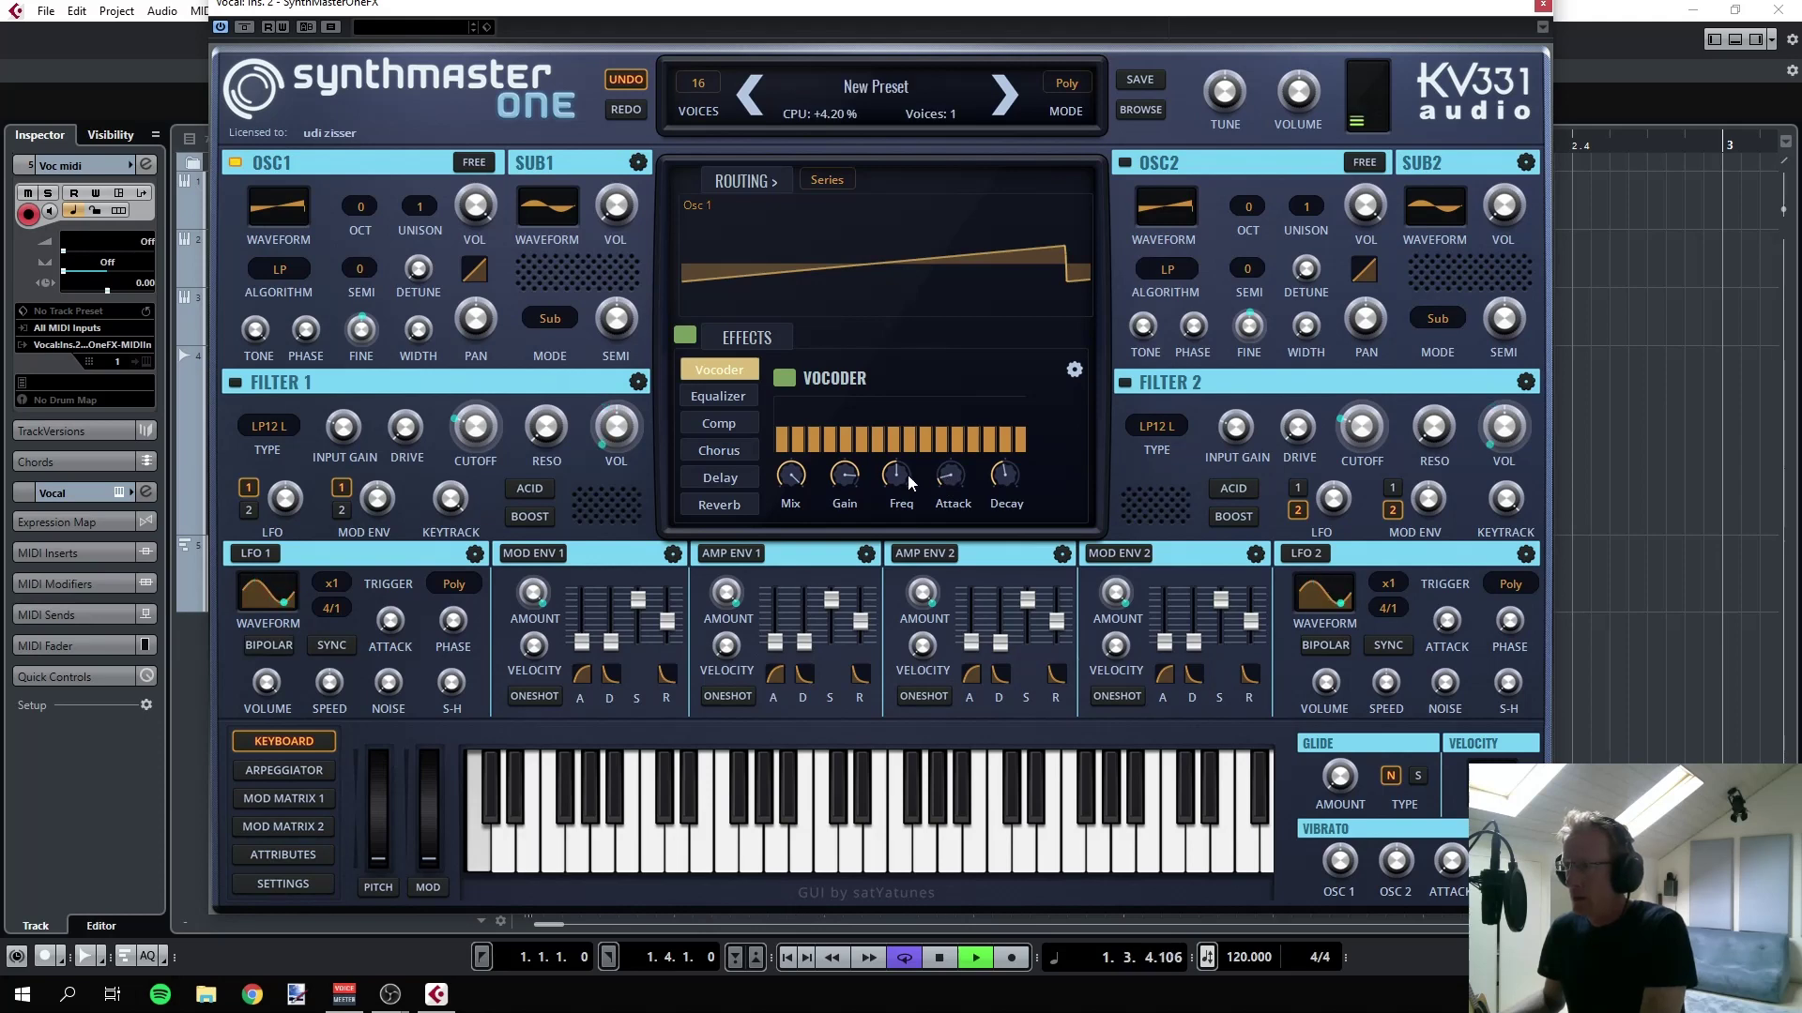
drag(899, 475, 899, 453)
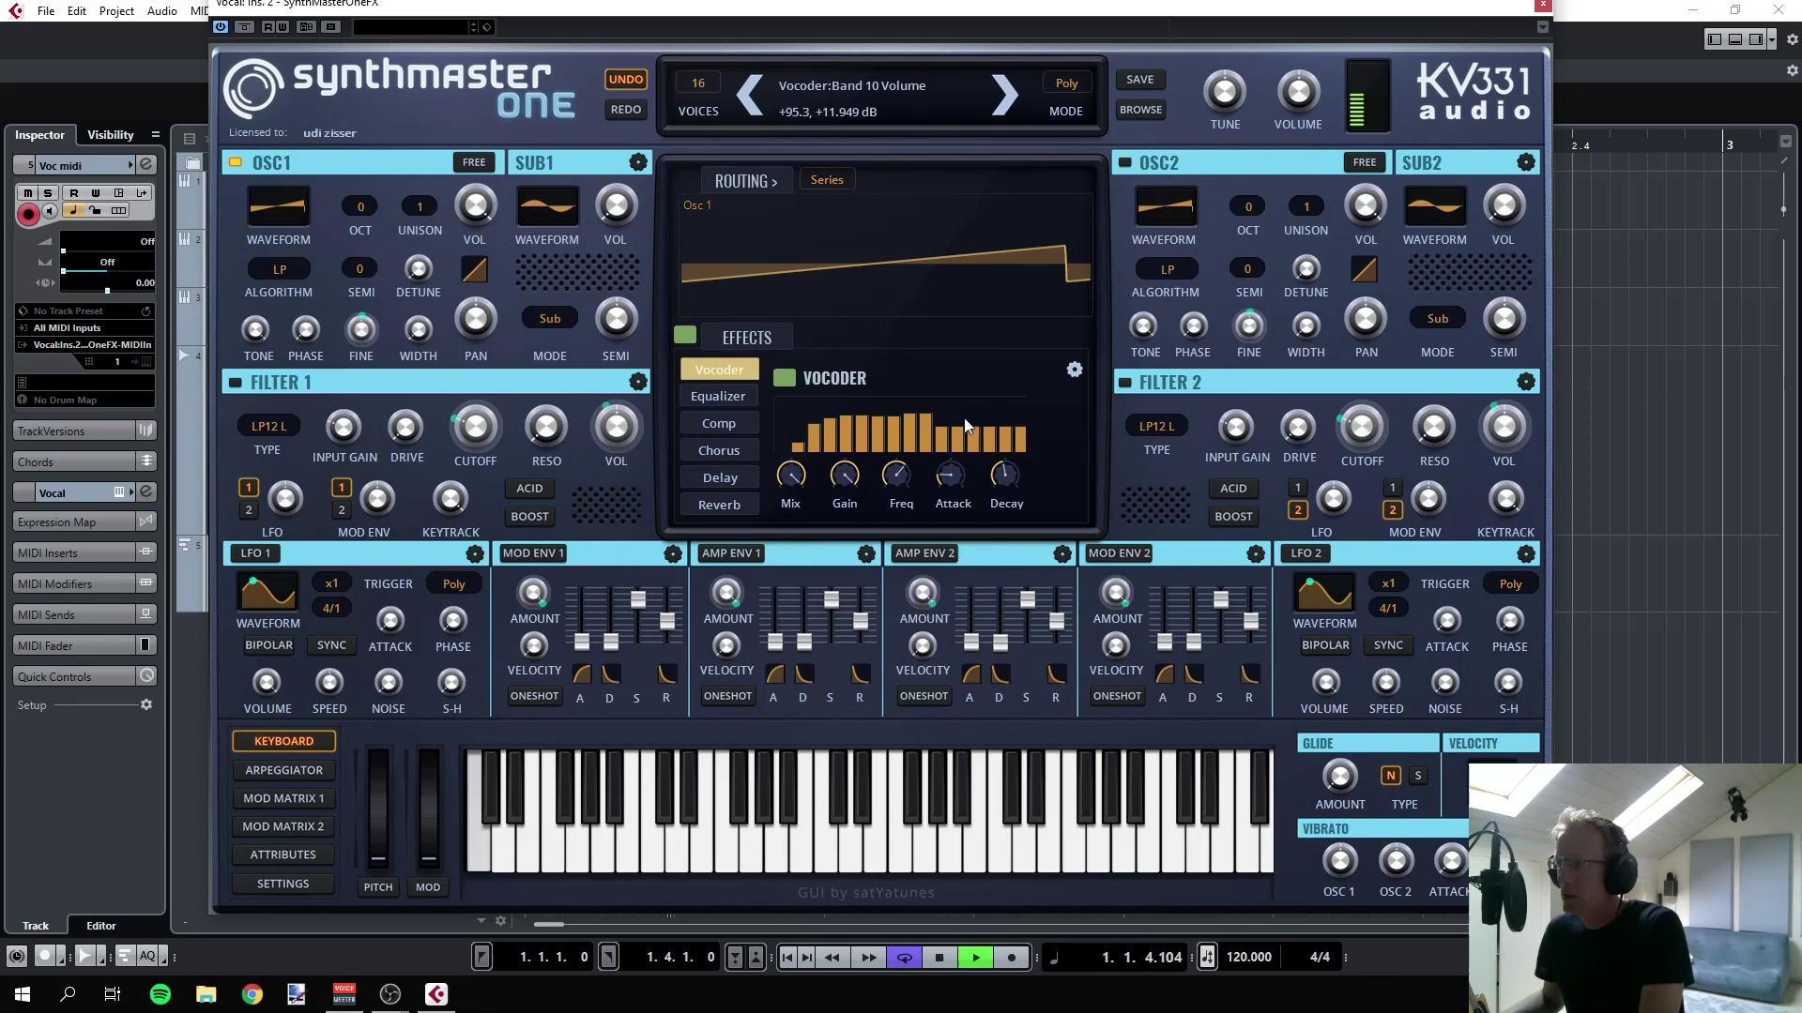
- Redraw the upper vocoder bands, peaking band 10 at +16.810 dB, and move the window aside
mouse_move(964, 419)
mouse_down()
mouse_move(1022, 438)
mouse_move(998, 448)
mouse_up()
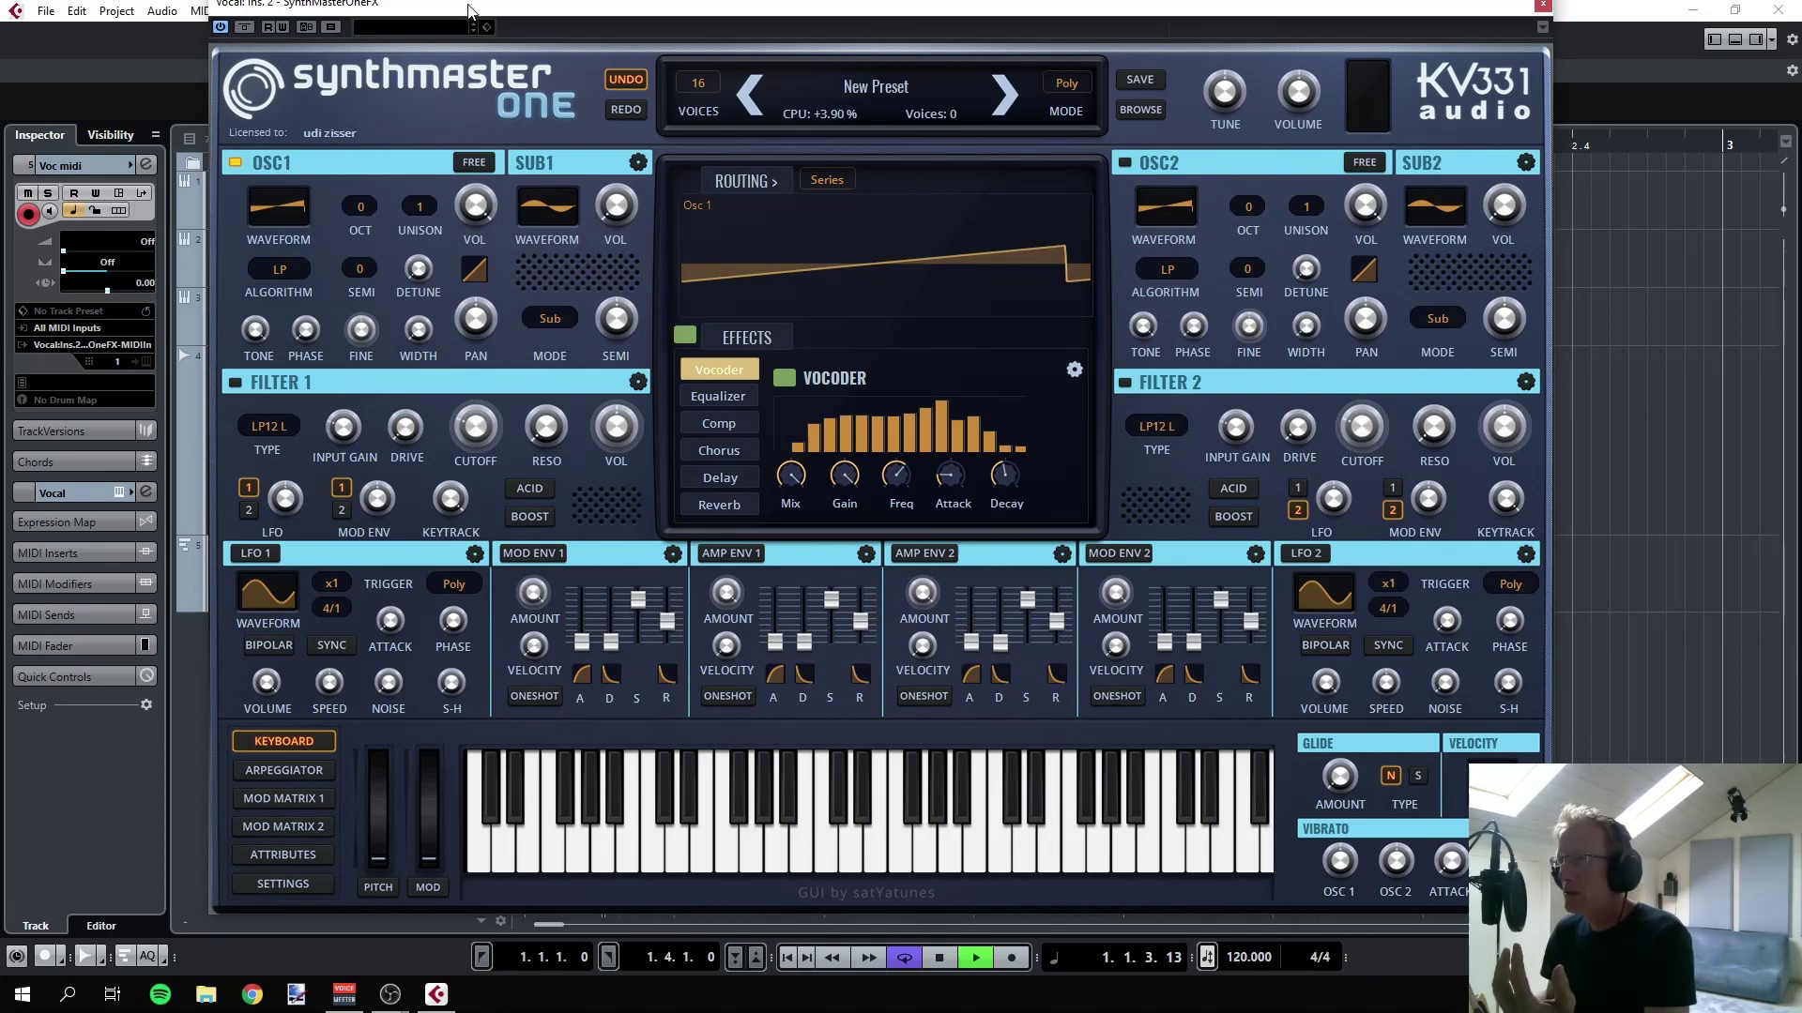
drag(468, 10, 523, 14)
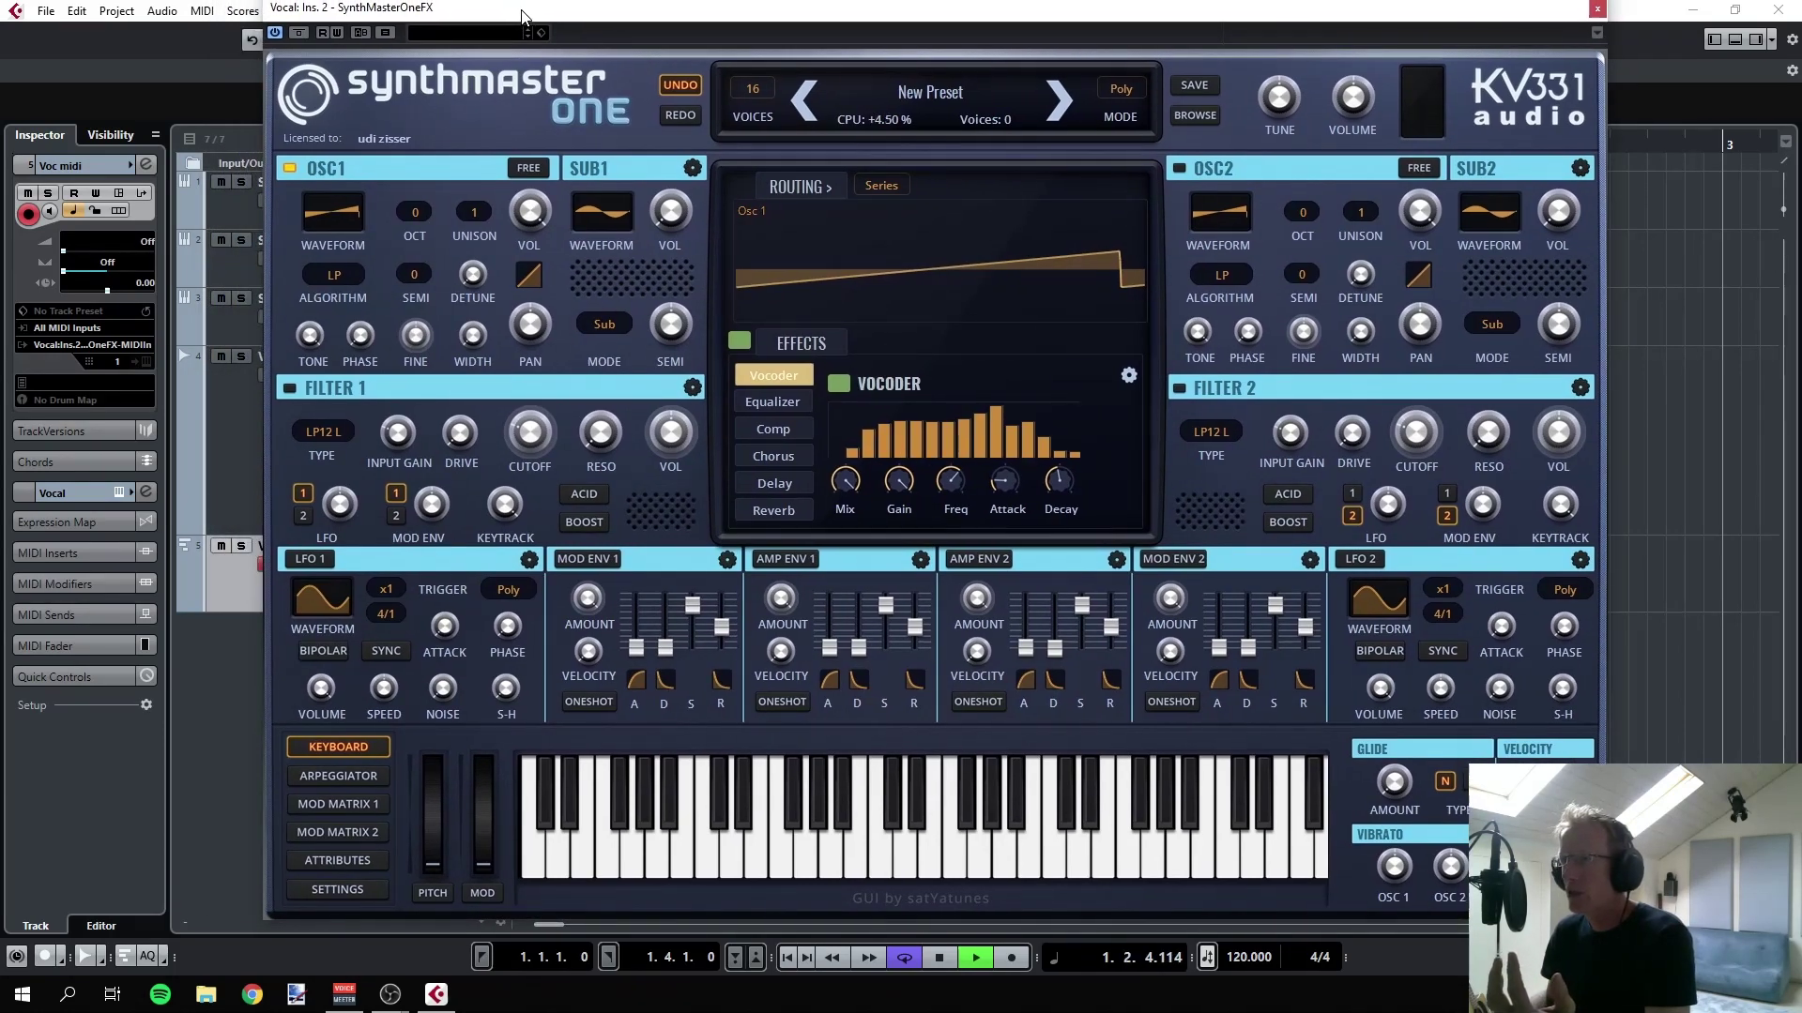
- Move SynthMaster to insert slot 3 and load DeEsser into the first Vocal insert
click(234, 449)
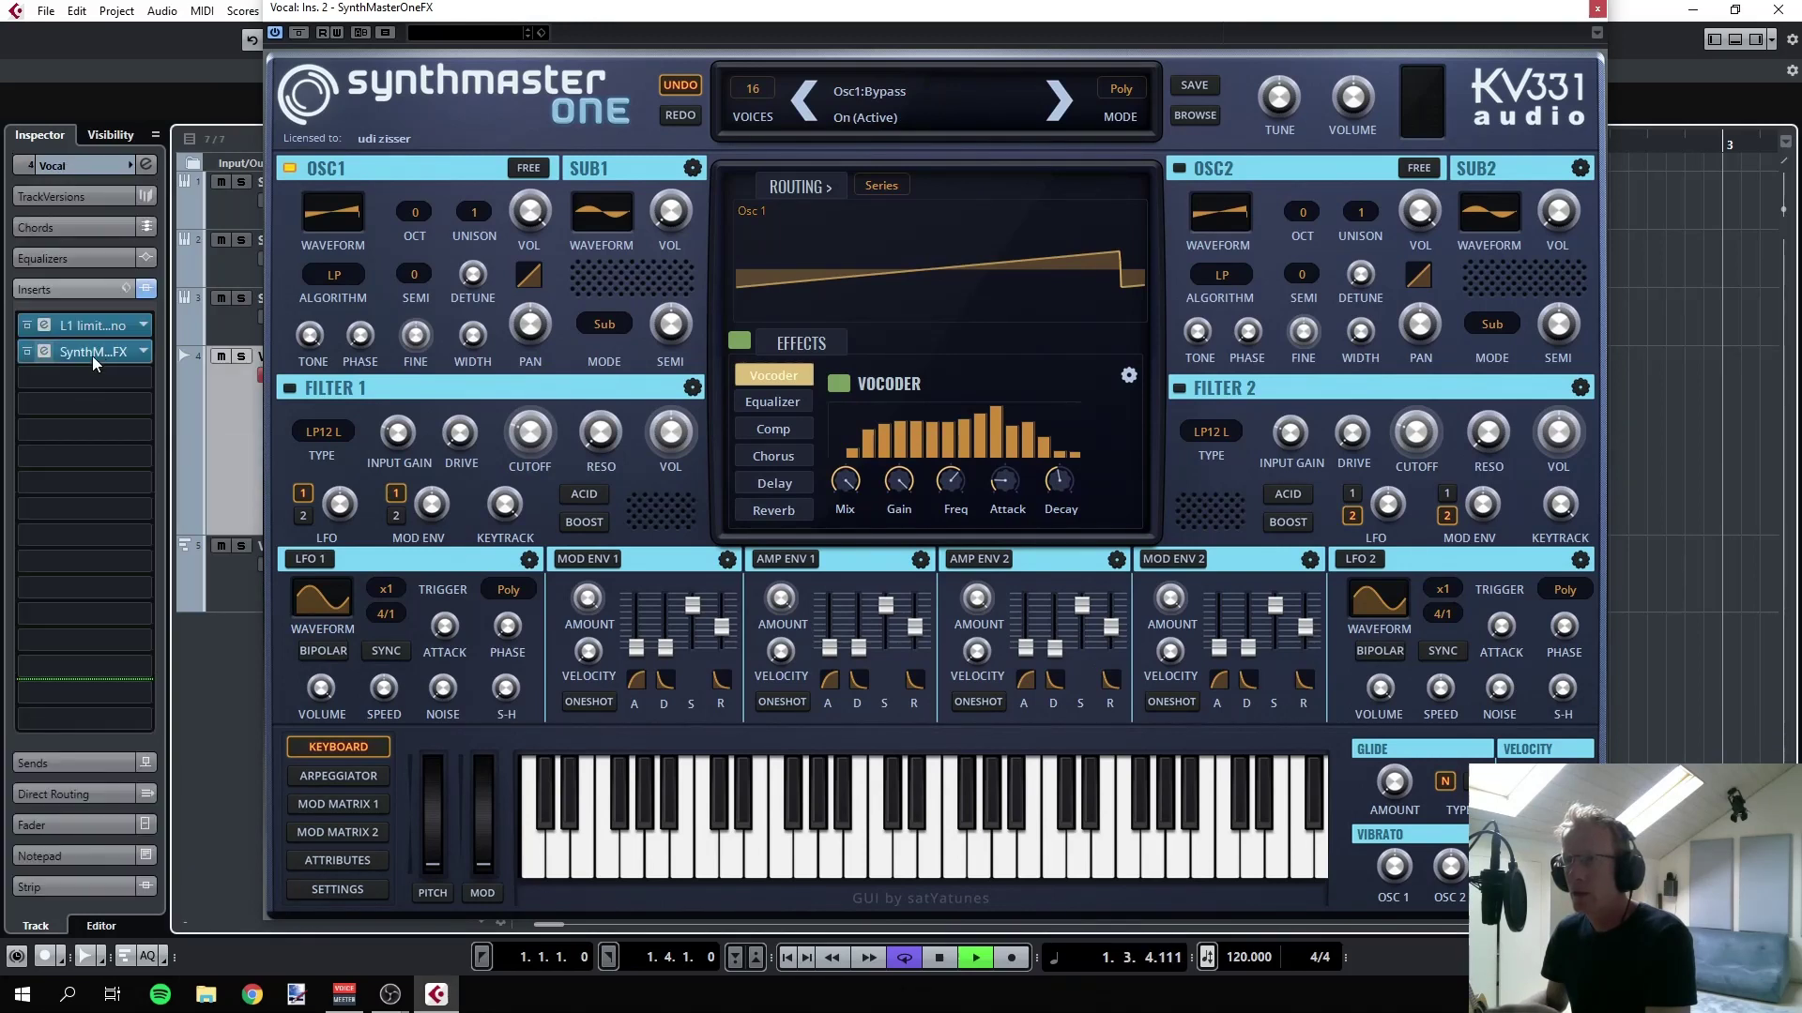
drag(99, 355, 138, 349)
click(143, 329)
text(dee)
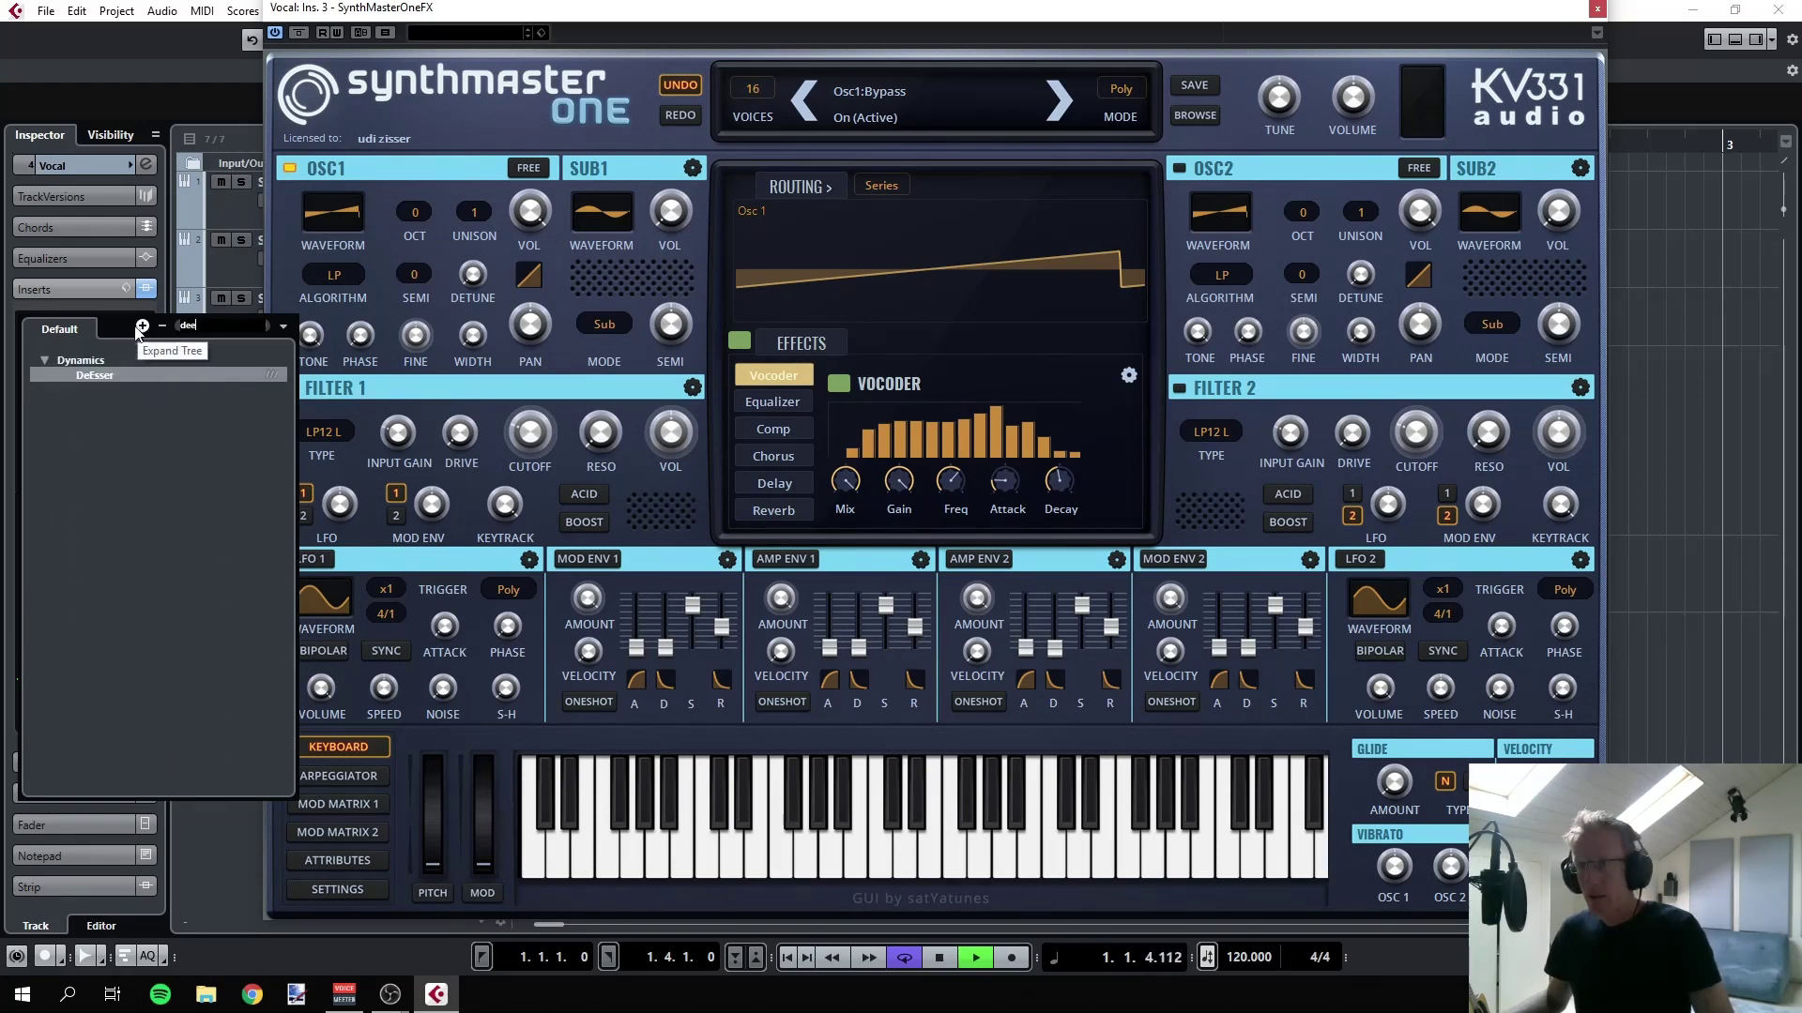
click(114, 375)
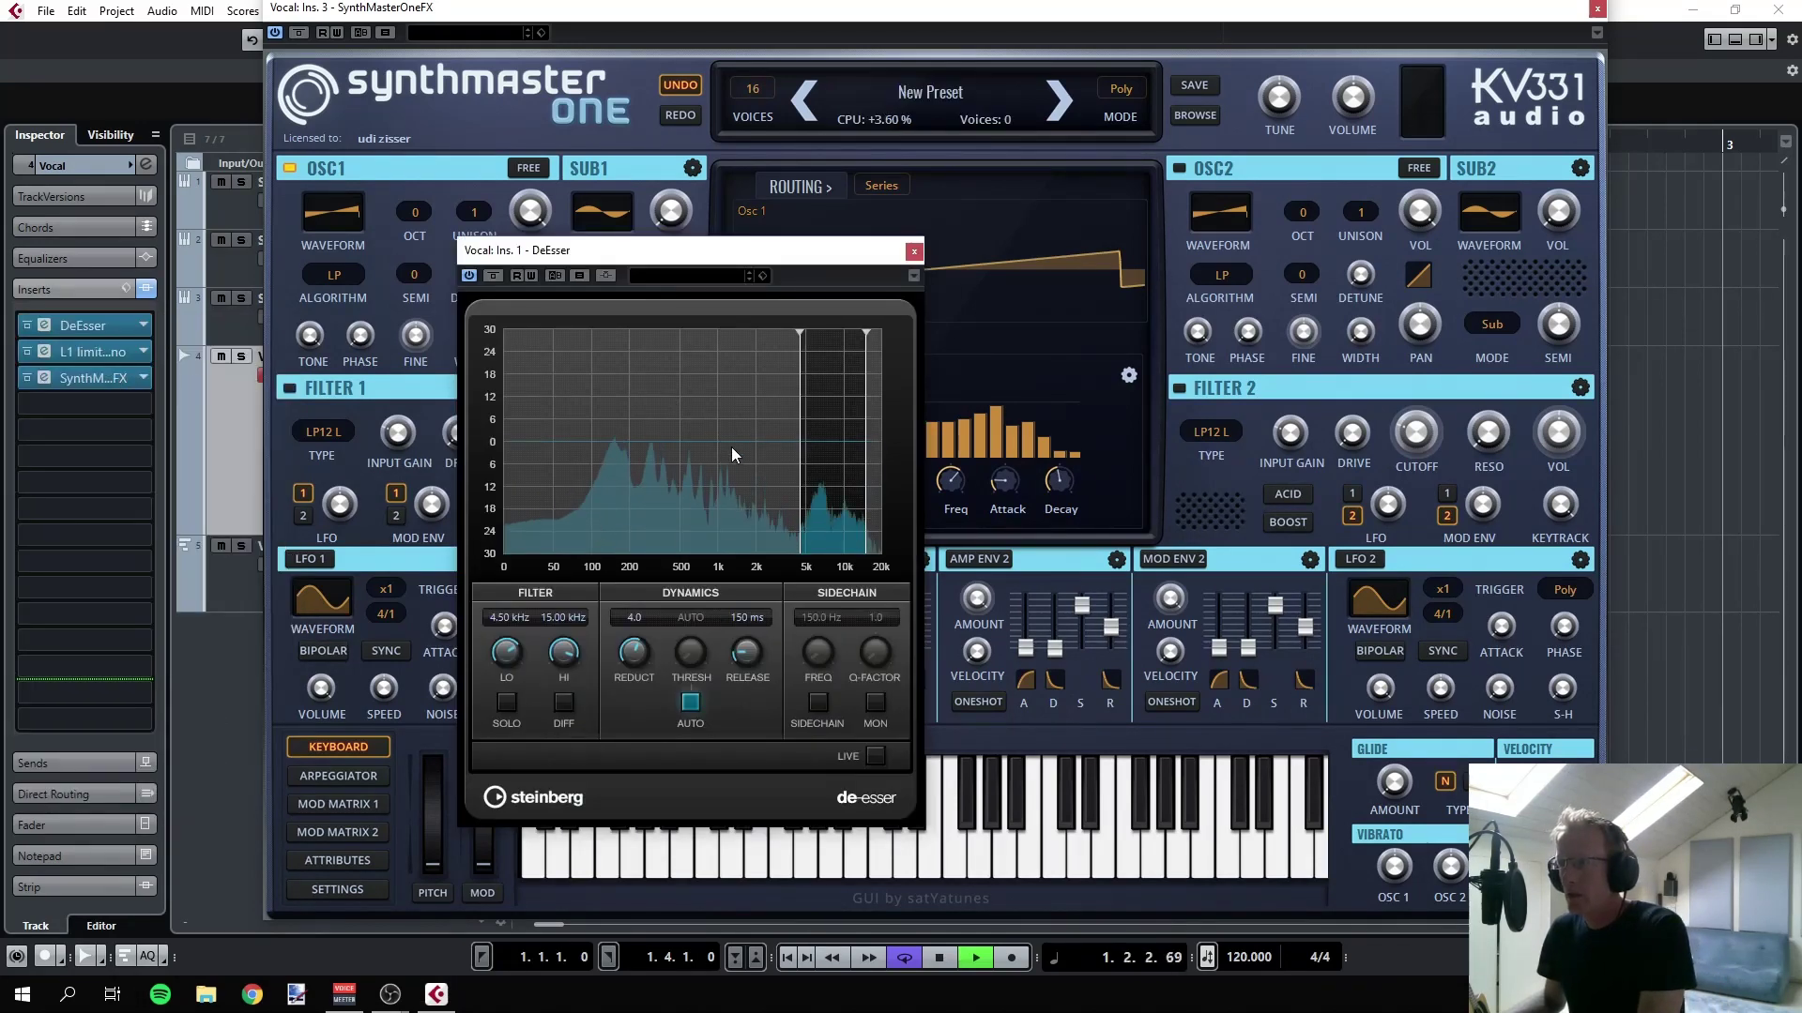
- Turn off DeEsser AUTO, raise reduction, set threshold -49.5 dB and band 6.32–15.46 kHz
click(690, 703)
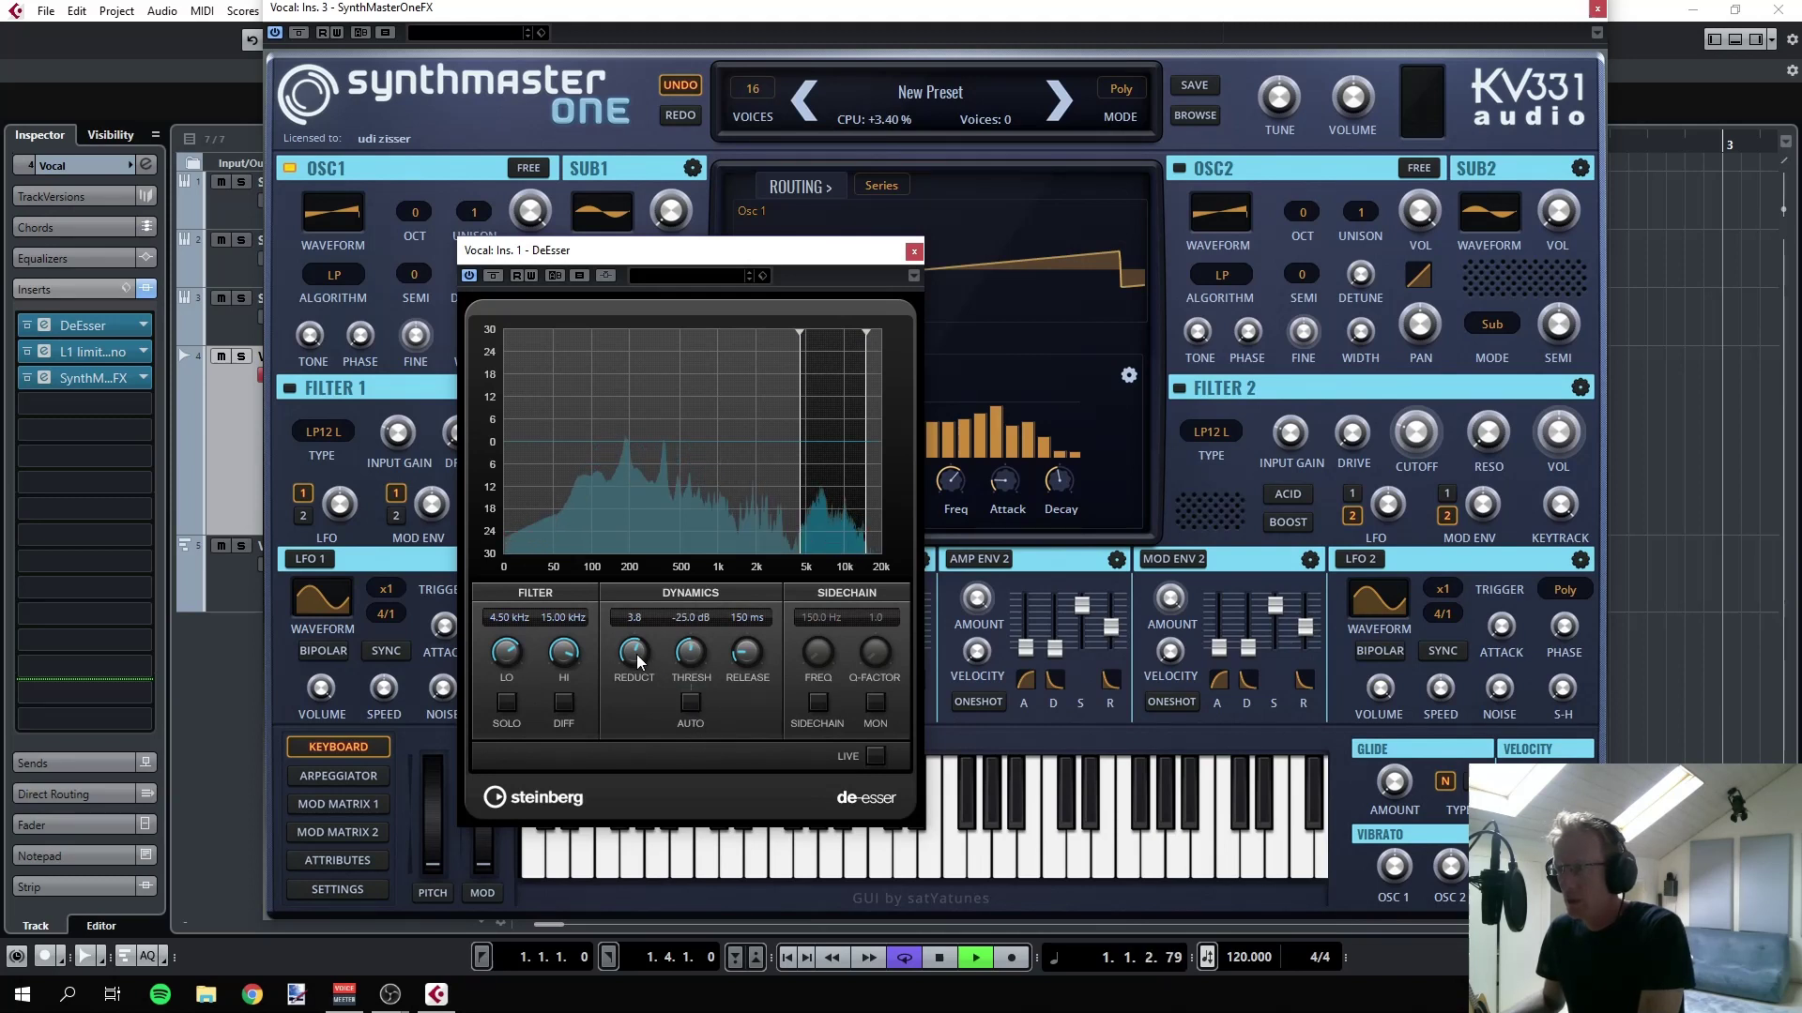
drag(635, 652, 709, 728)
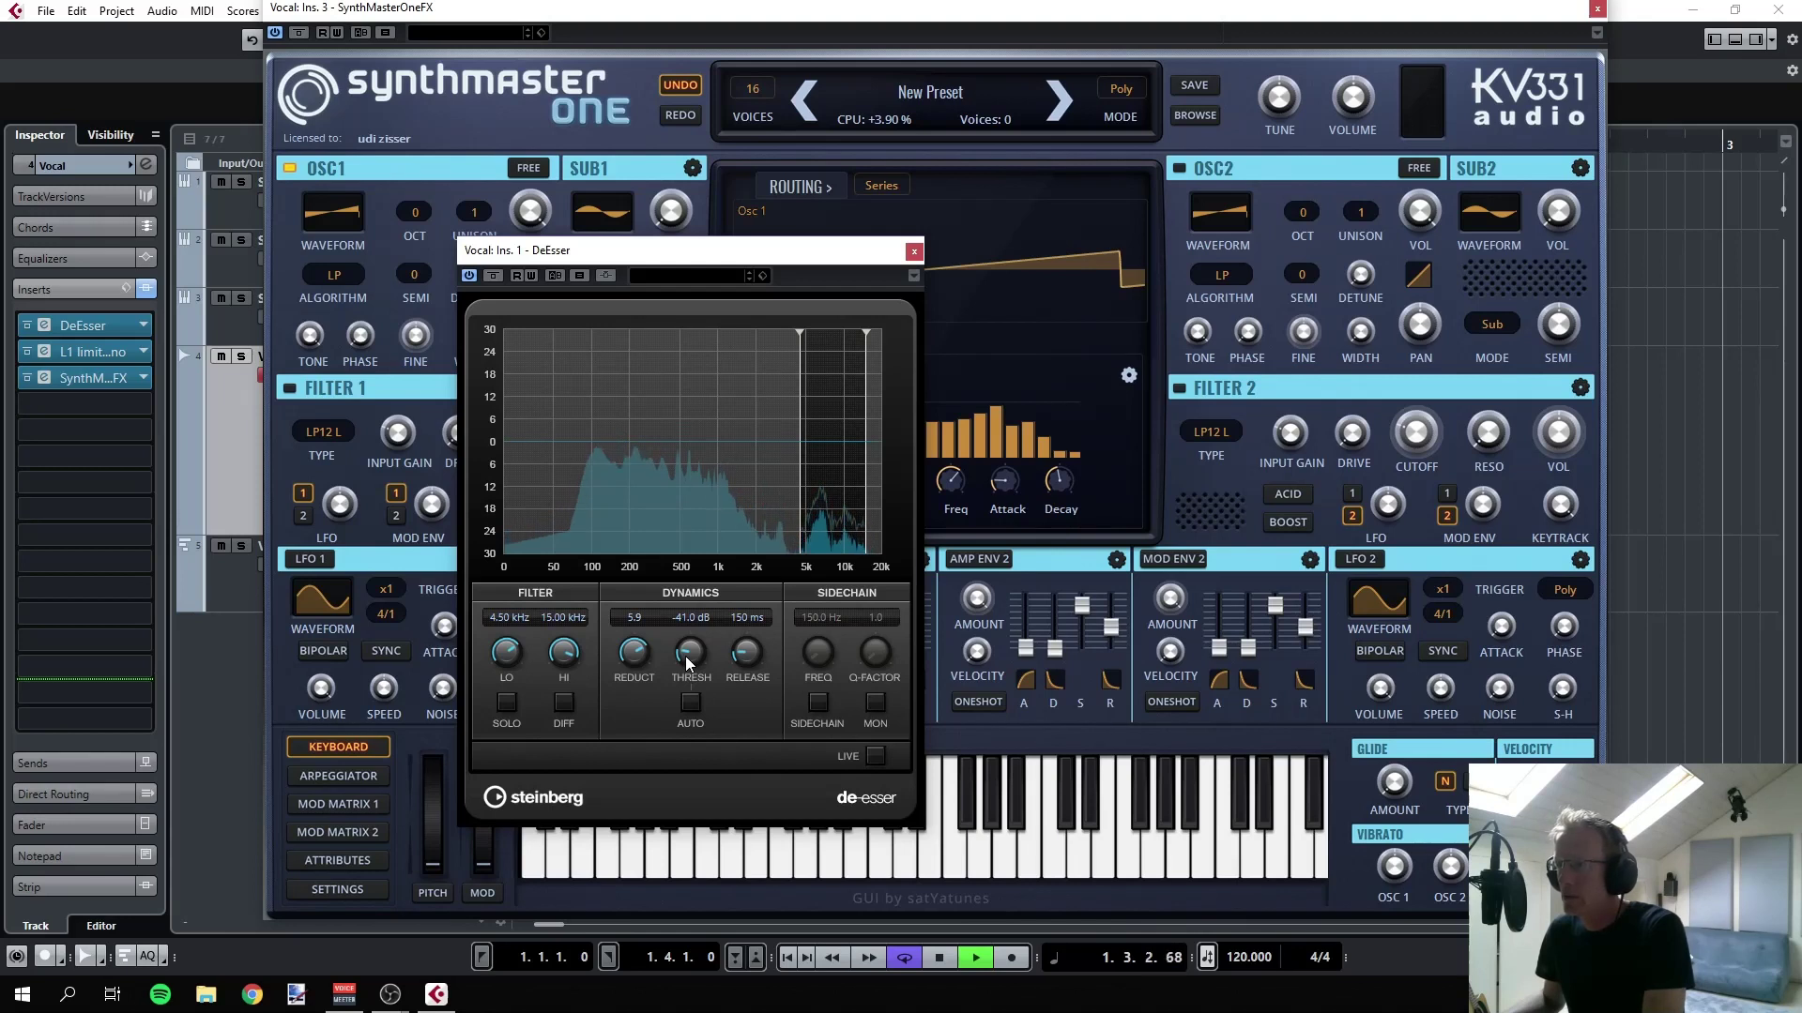
mouse_move(685, 653)
mouse_down()
mouse_move(672, 678)
mouse_move(668, 651)
mouse_up()
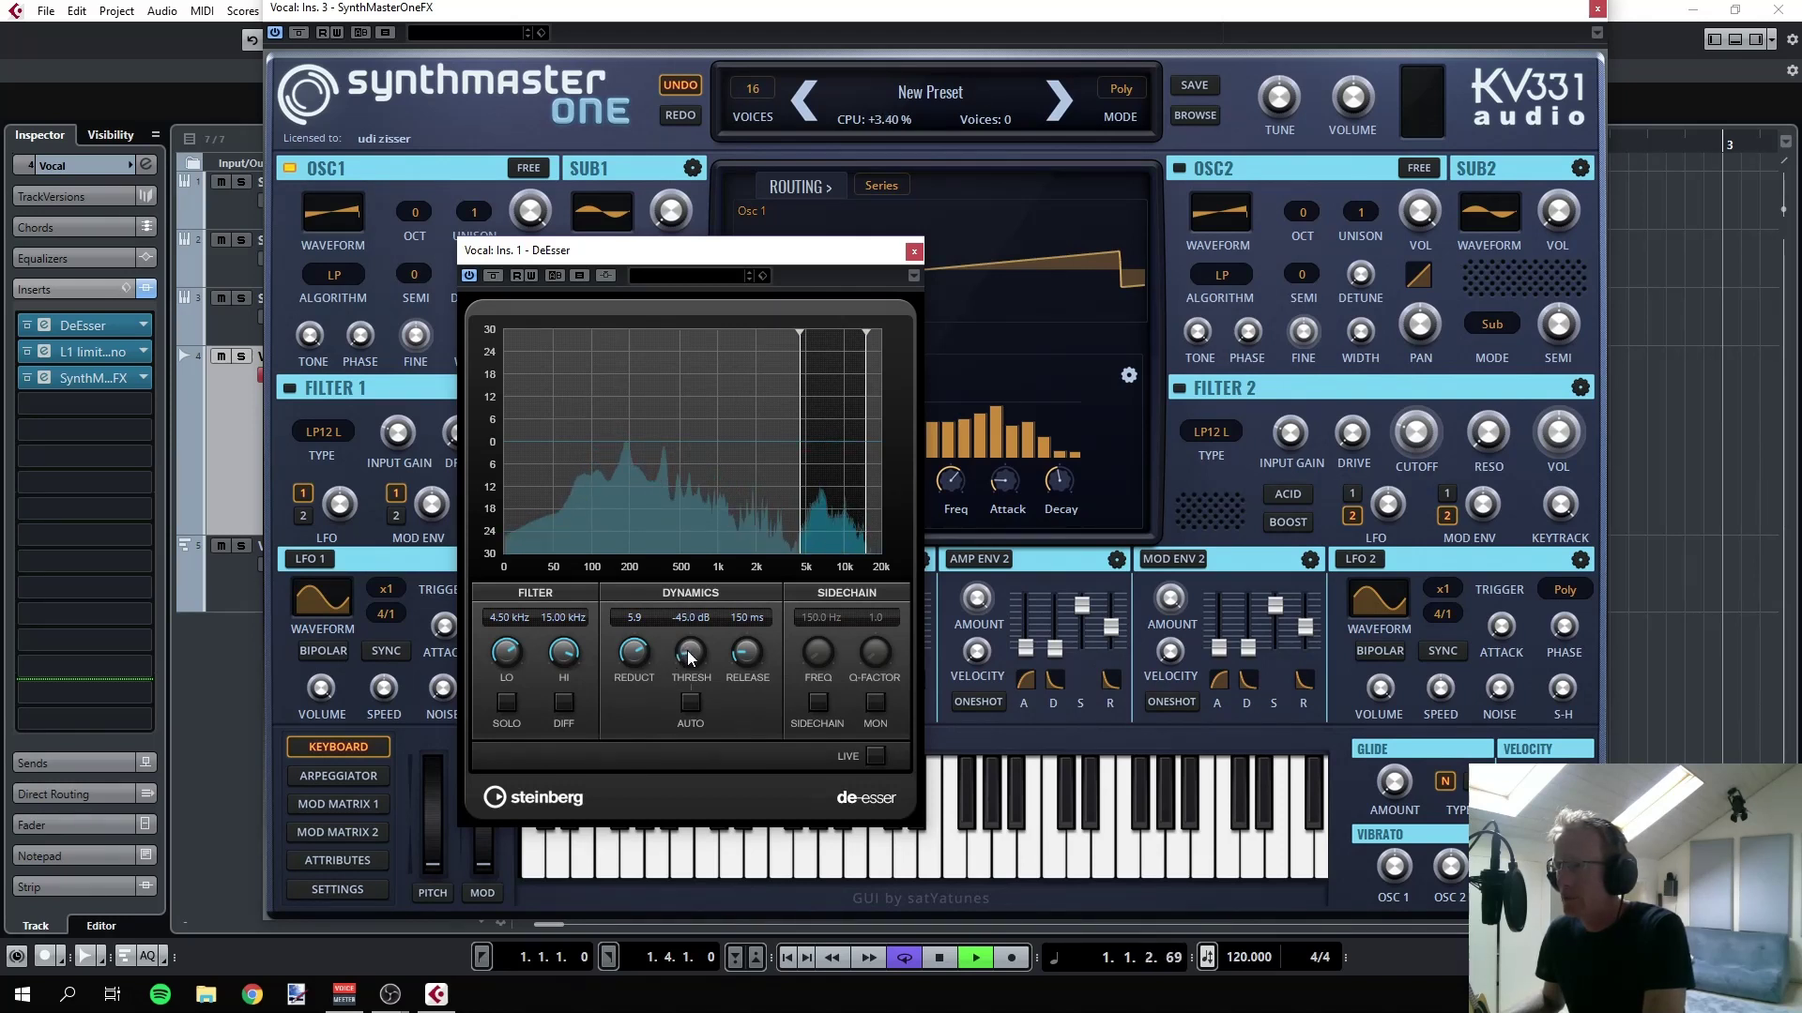
drag(688, 657, 693, 681)
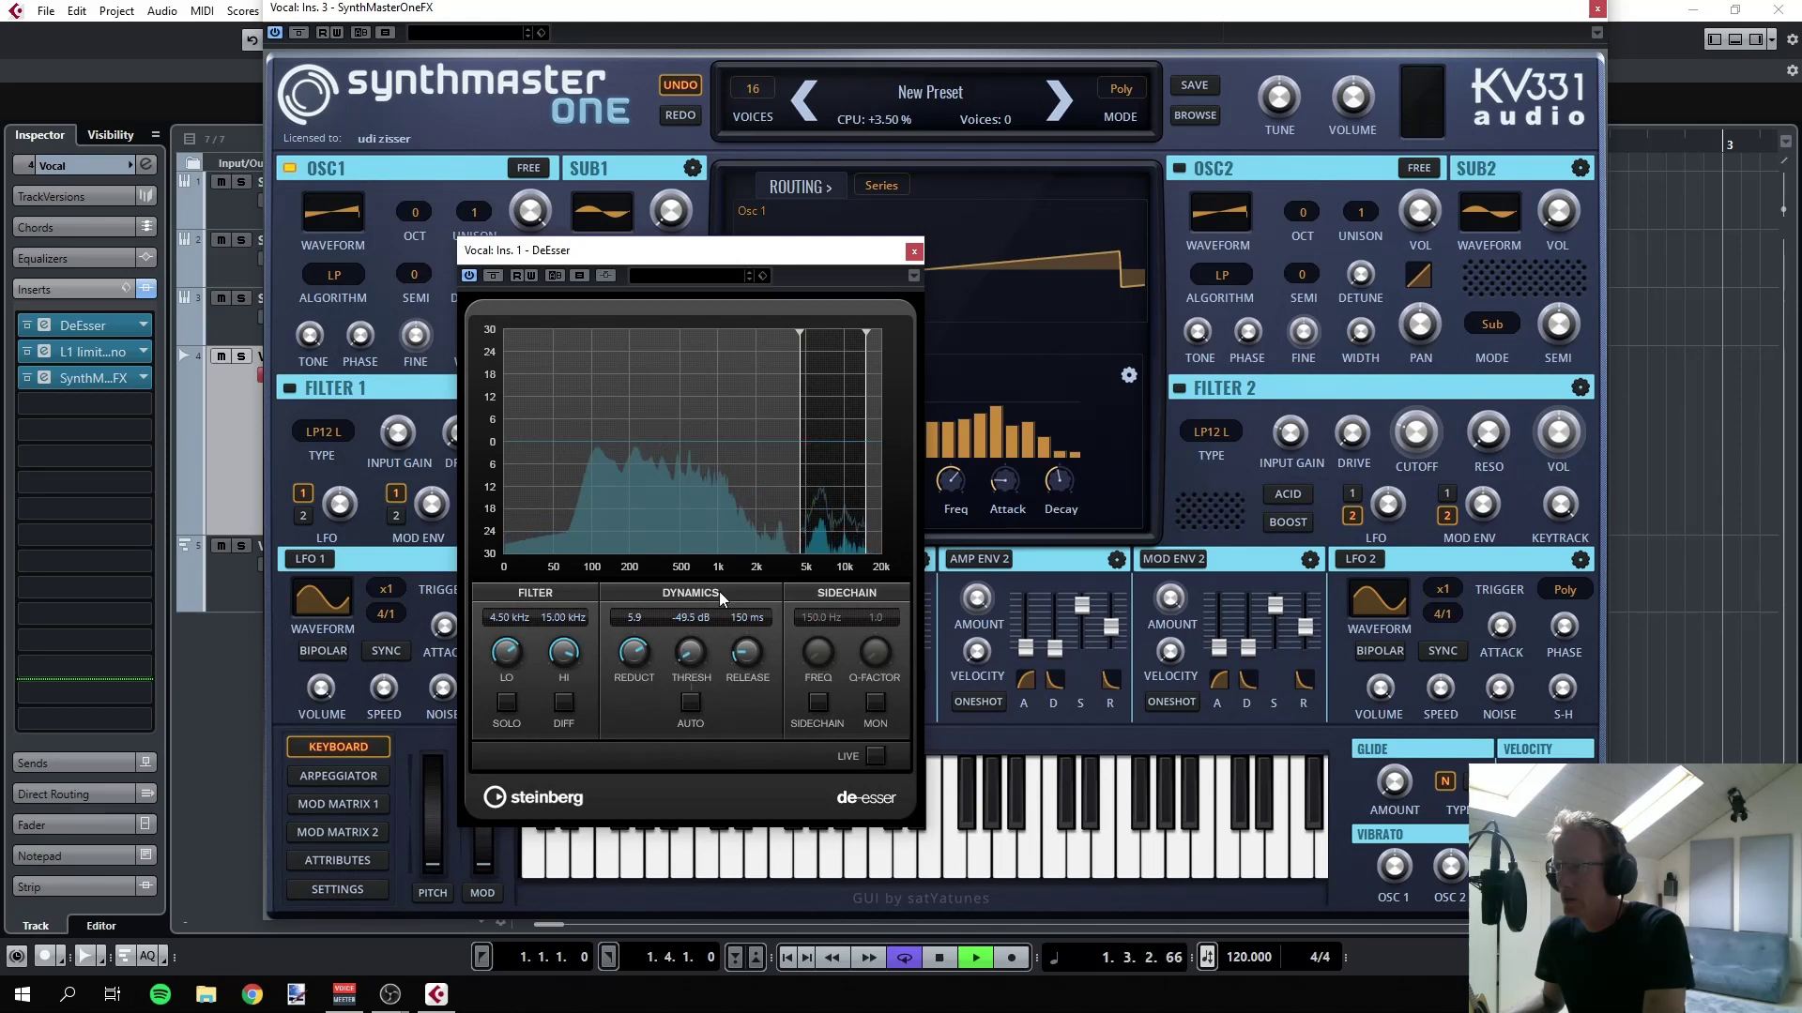
drag(804, 514, 818, 470)
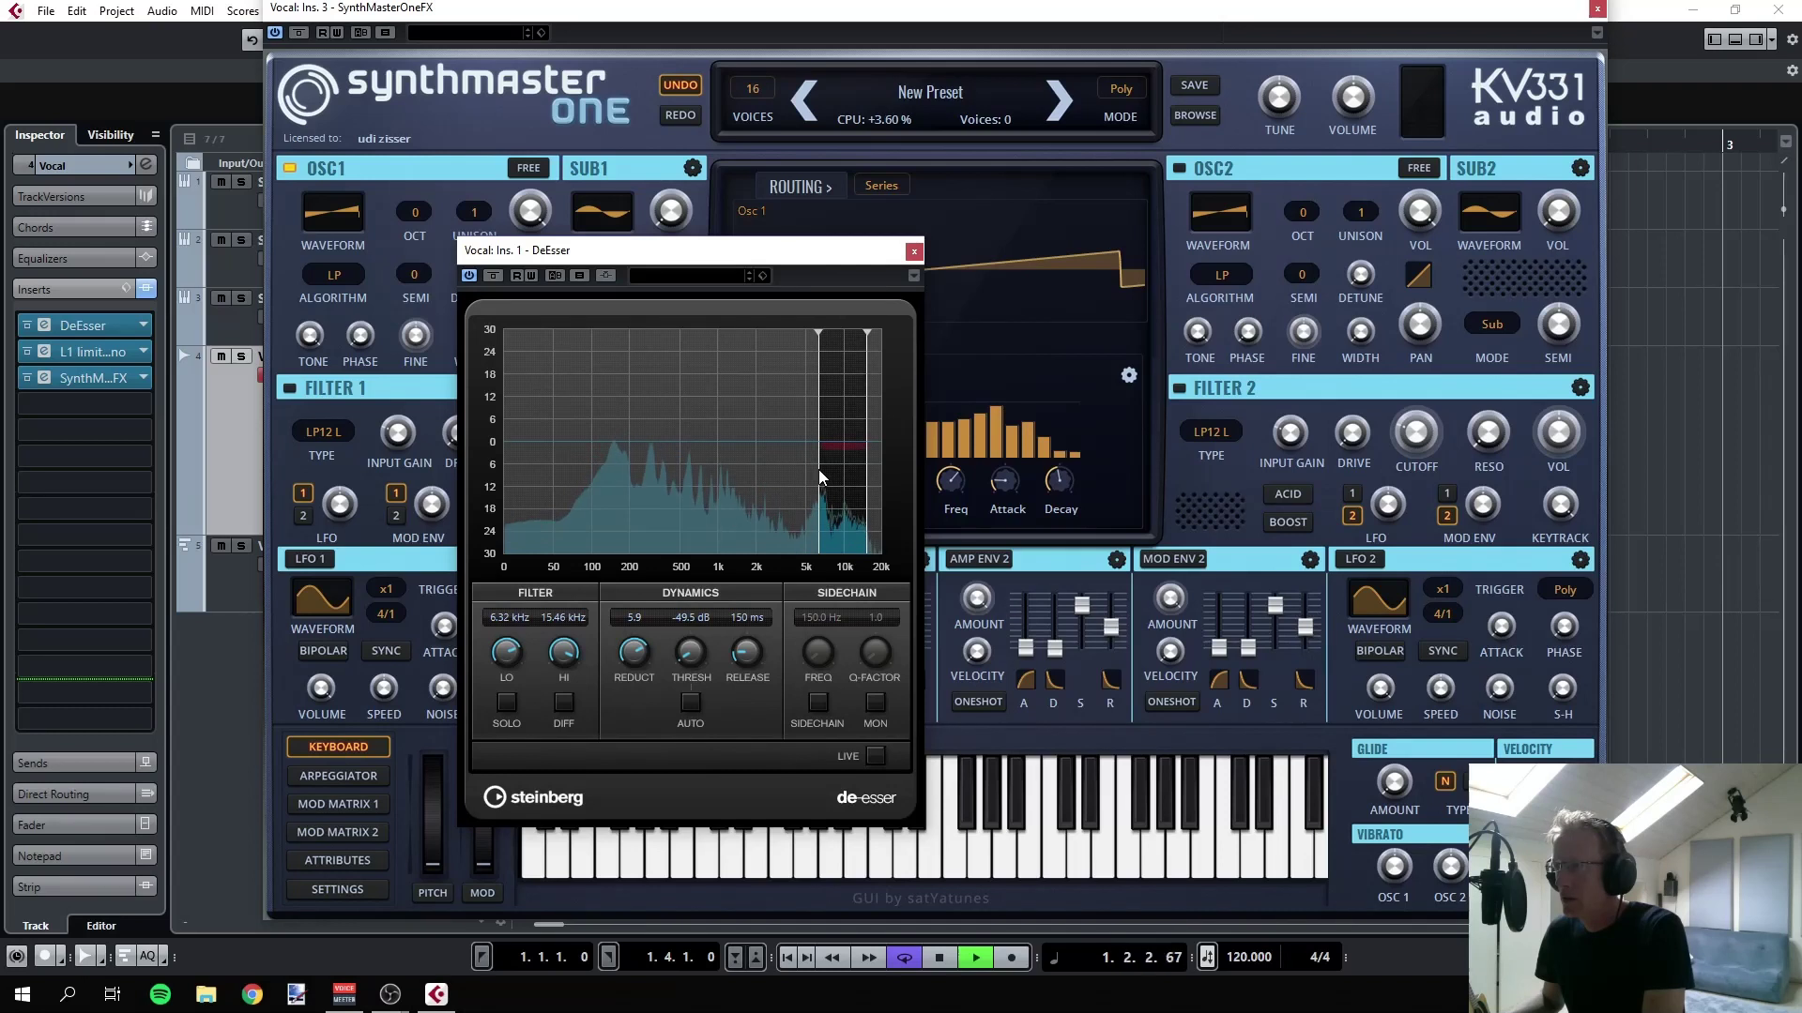
click(250, 587)
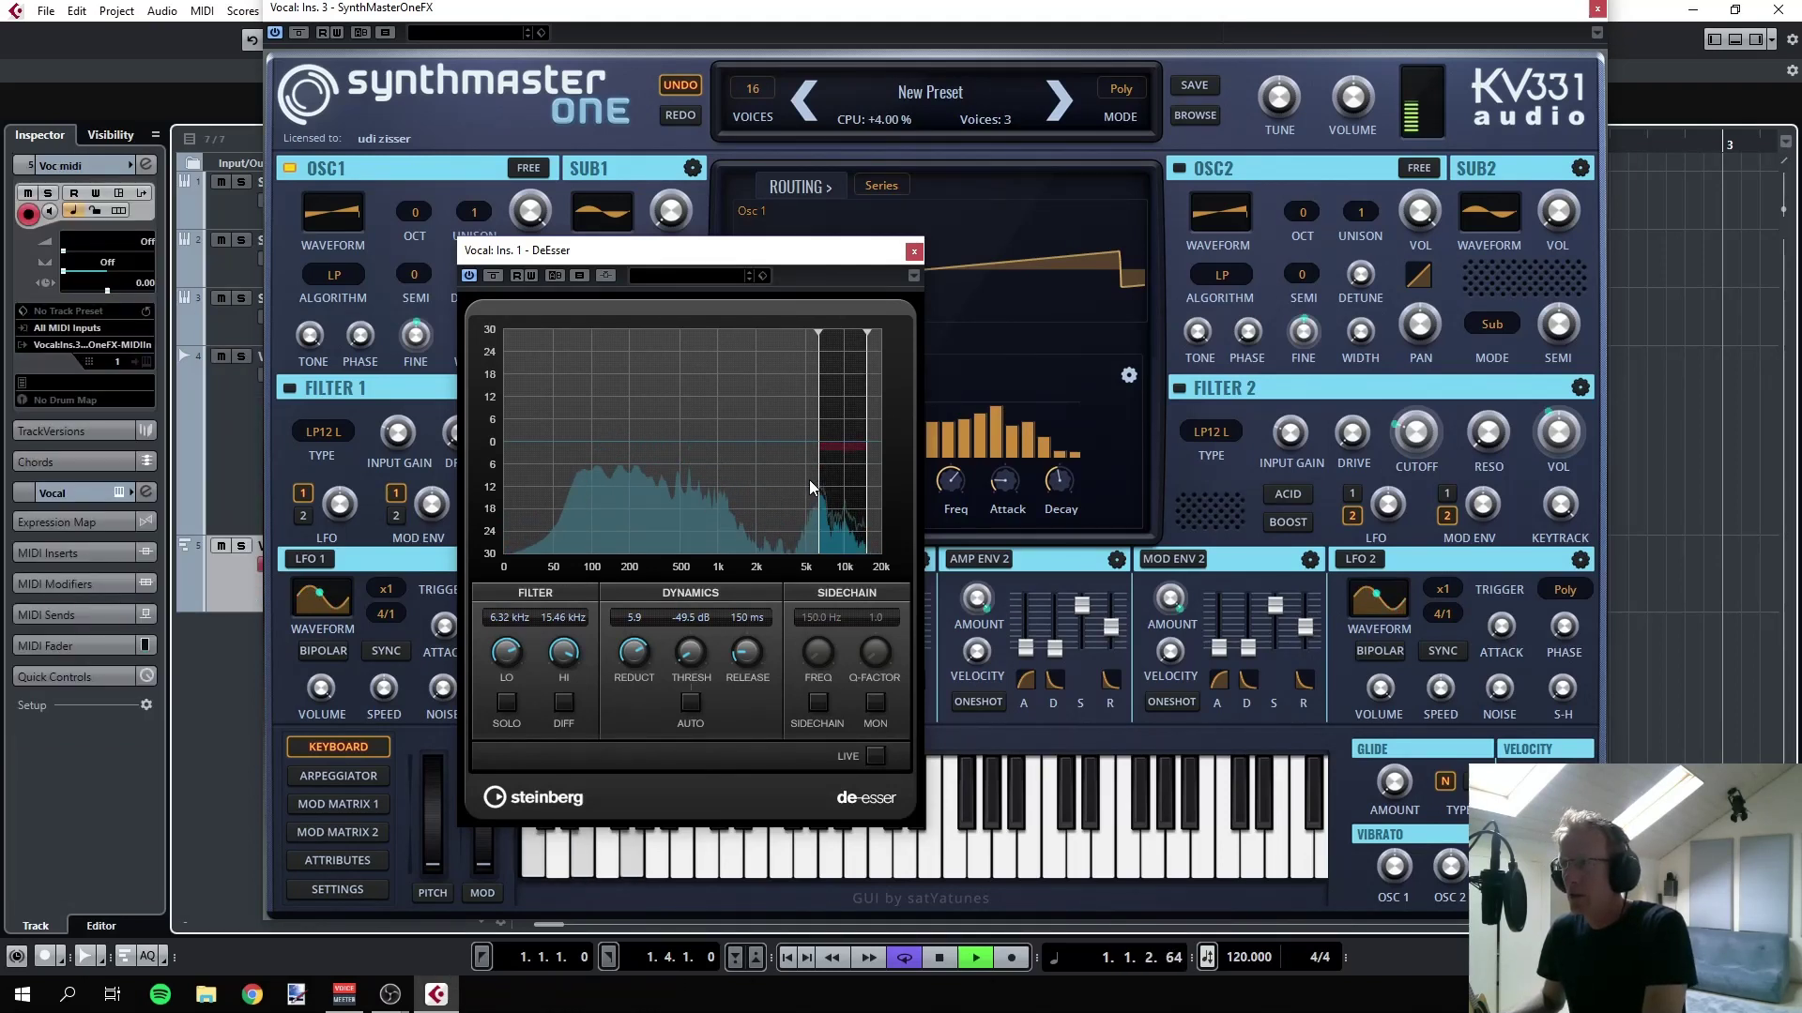
click(230, 460)
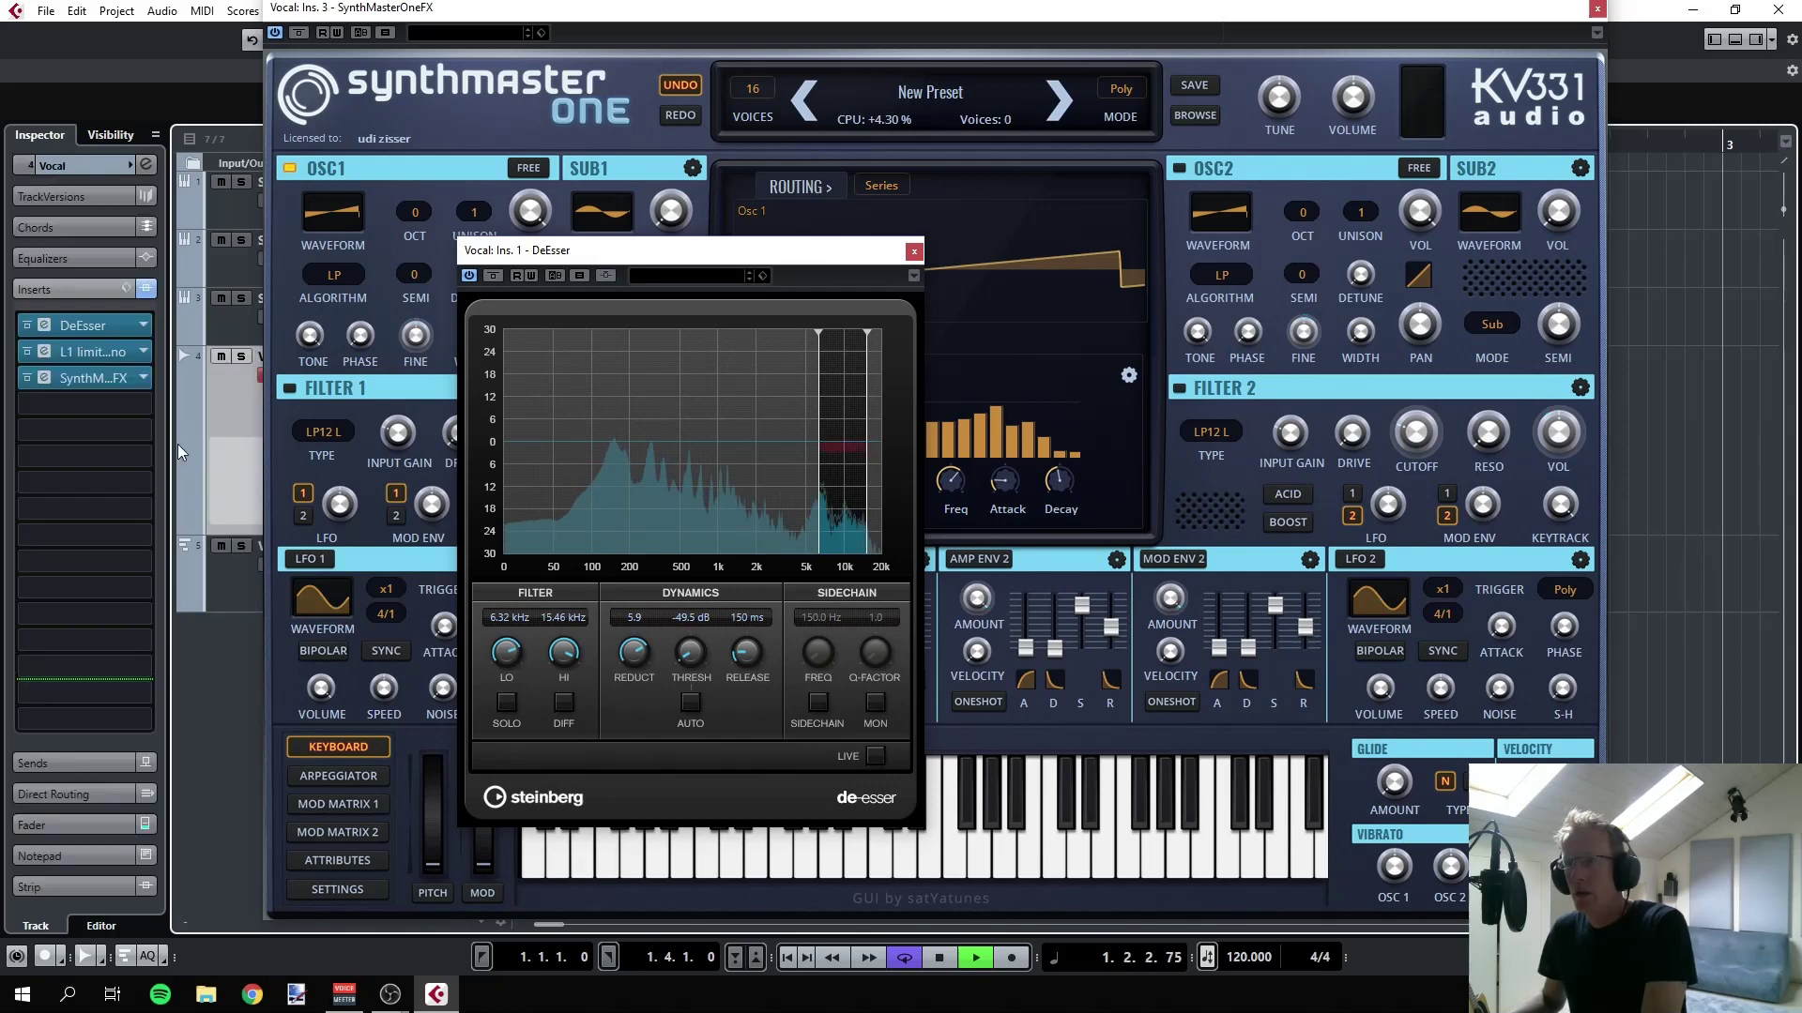
- Load the Frequency EQ and move it to the Vocal track's first insert slot
click(139, 401)
text(fre)
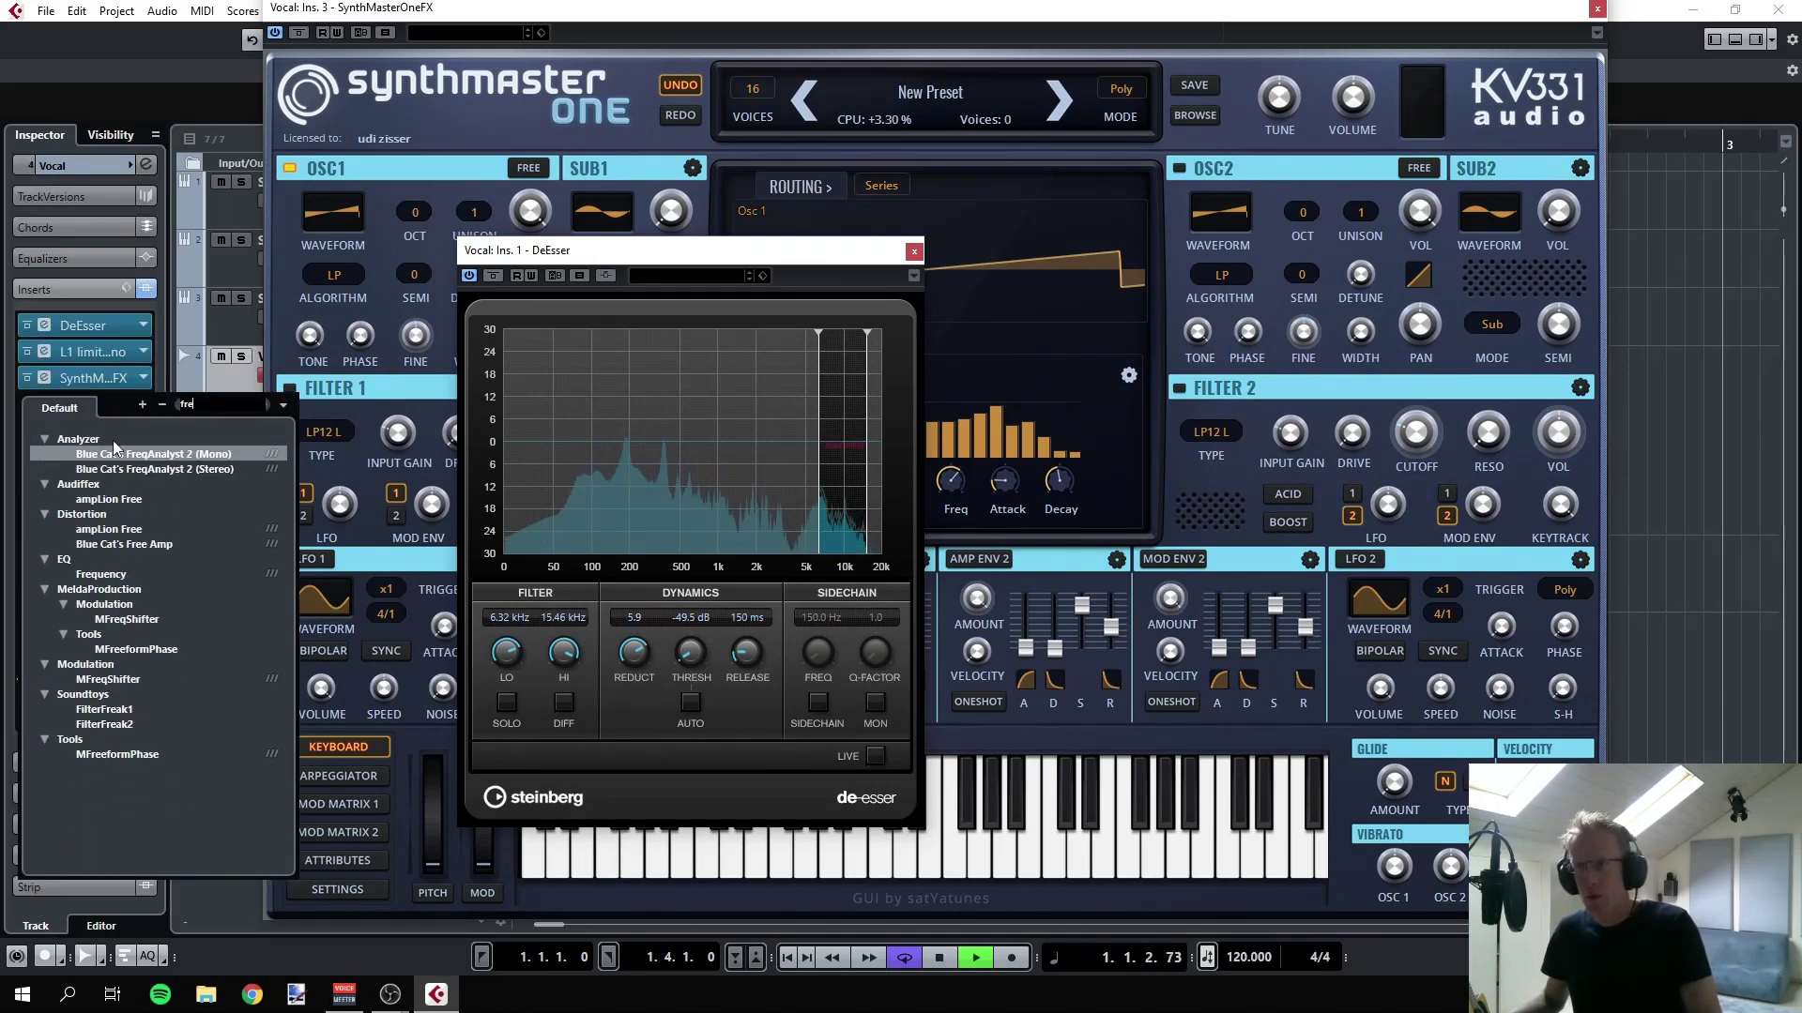
click(115, 574)
click(115, 574)
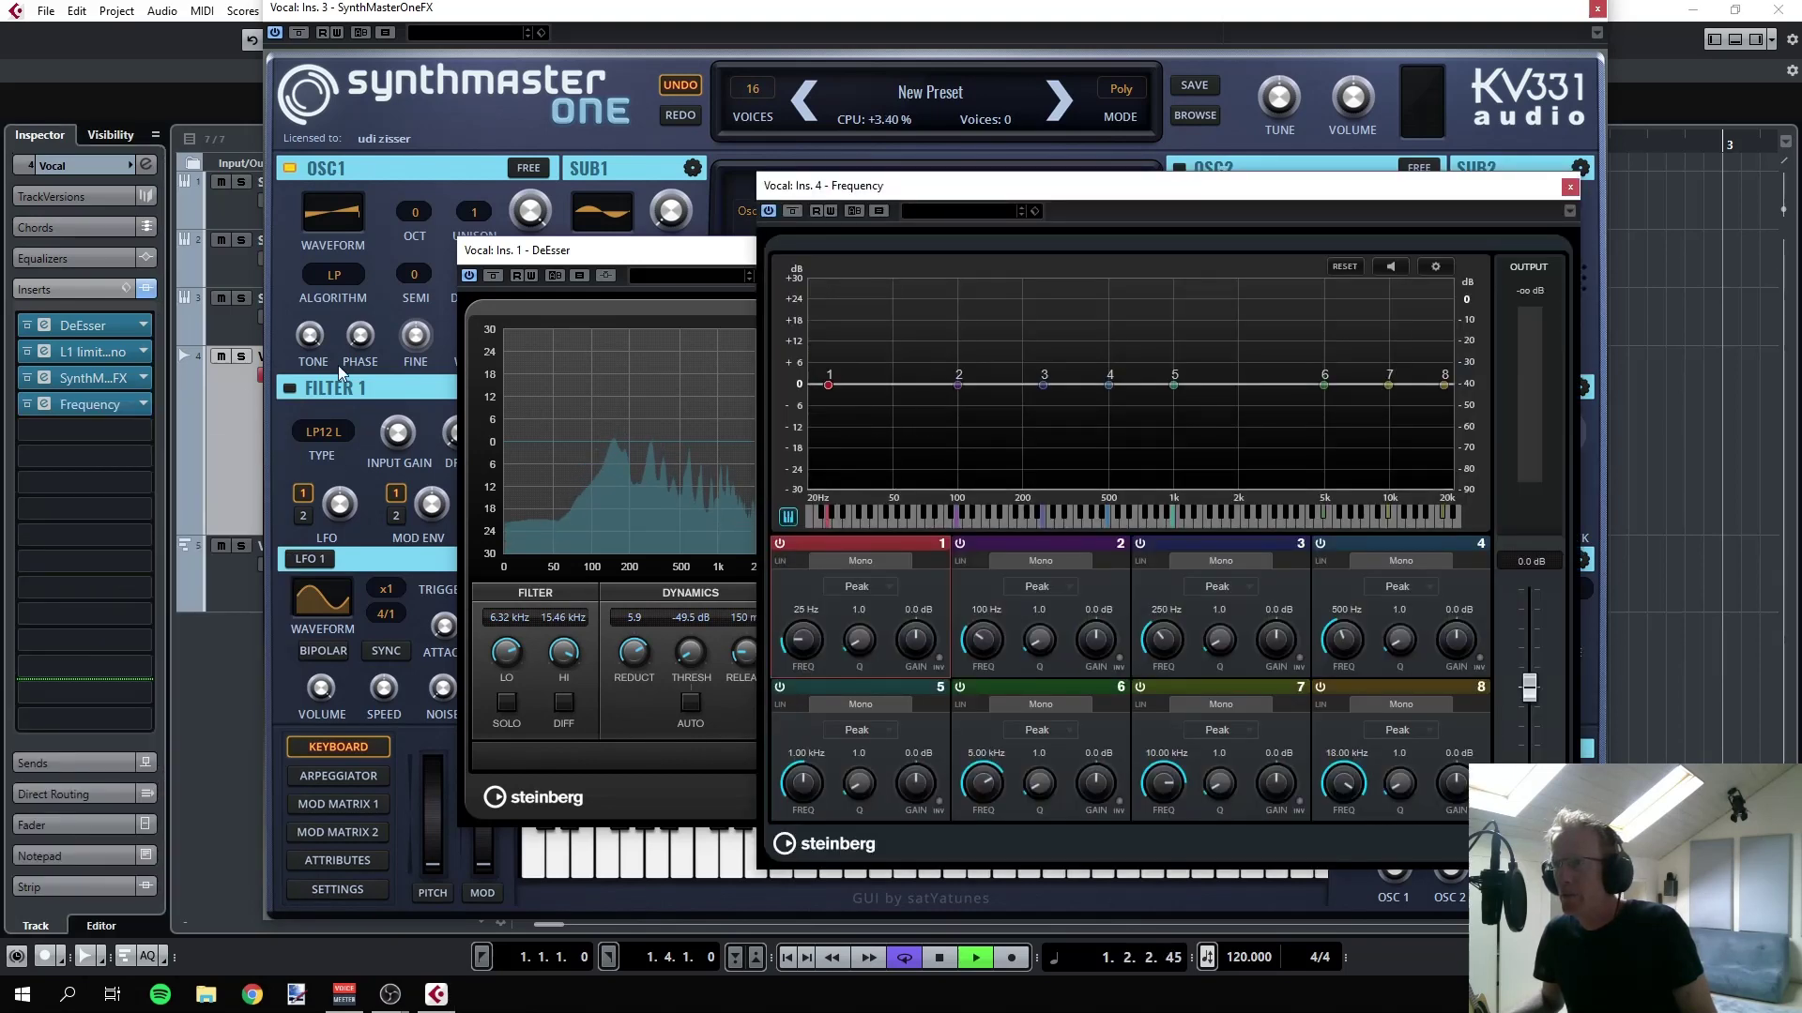
drag(98, 404, 94, 325)
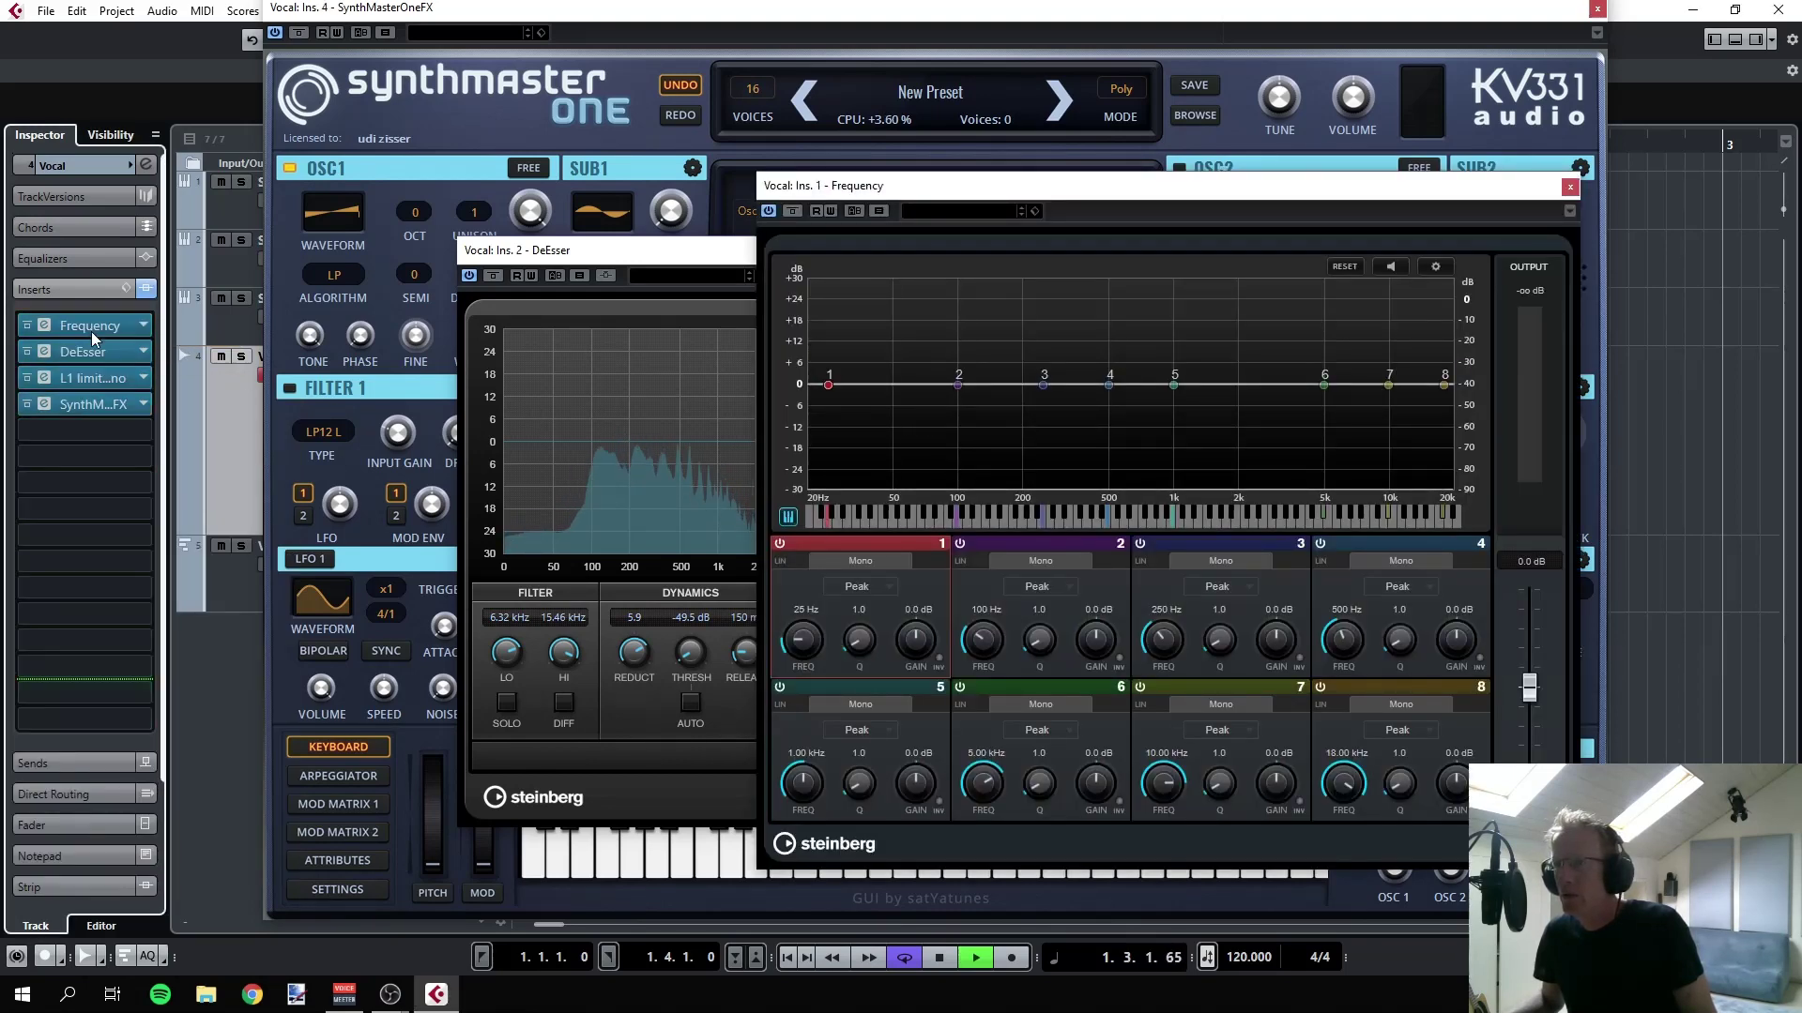
- Make EQ band 1 a 24 dB low cut at 123 Hz
click(874, 587)
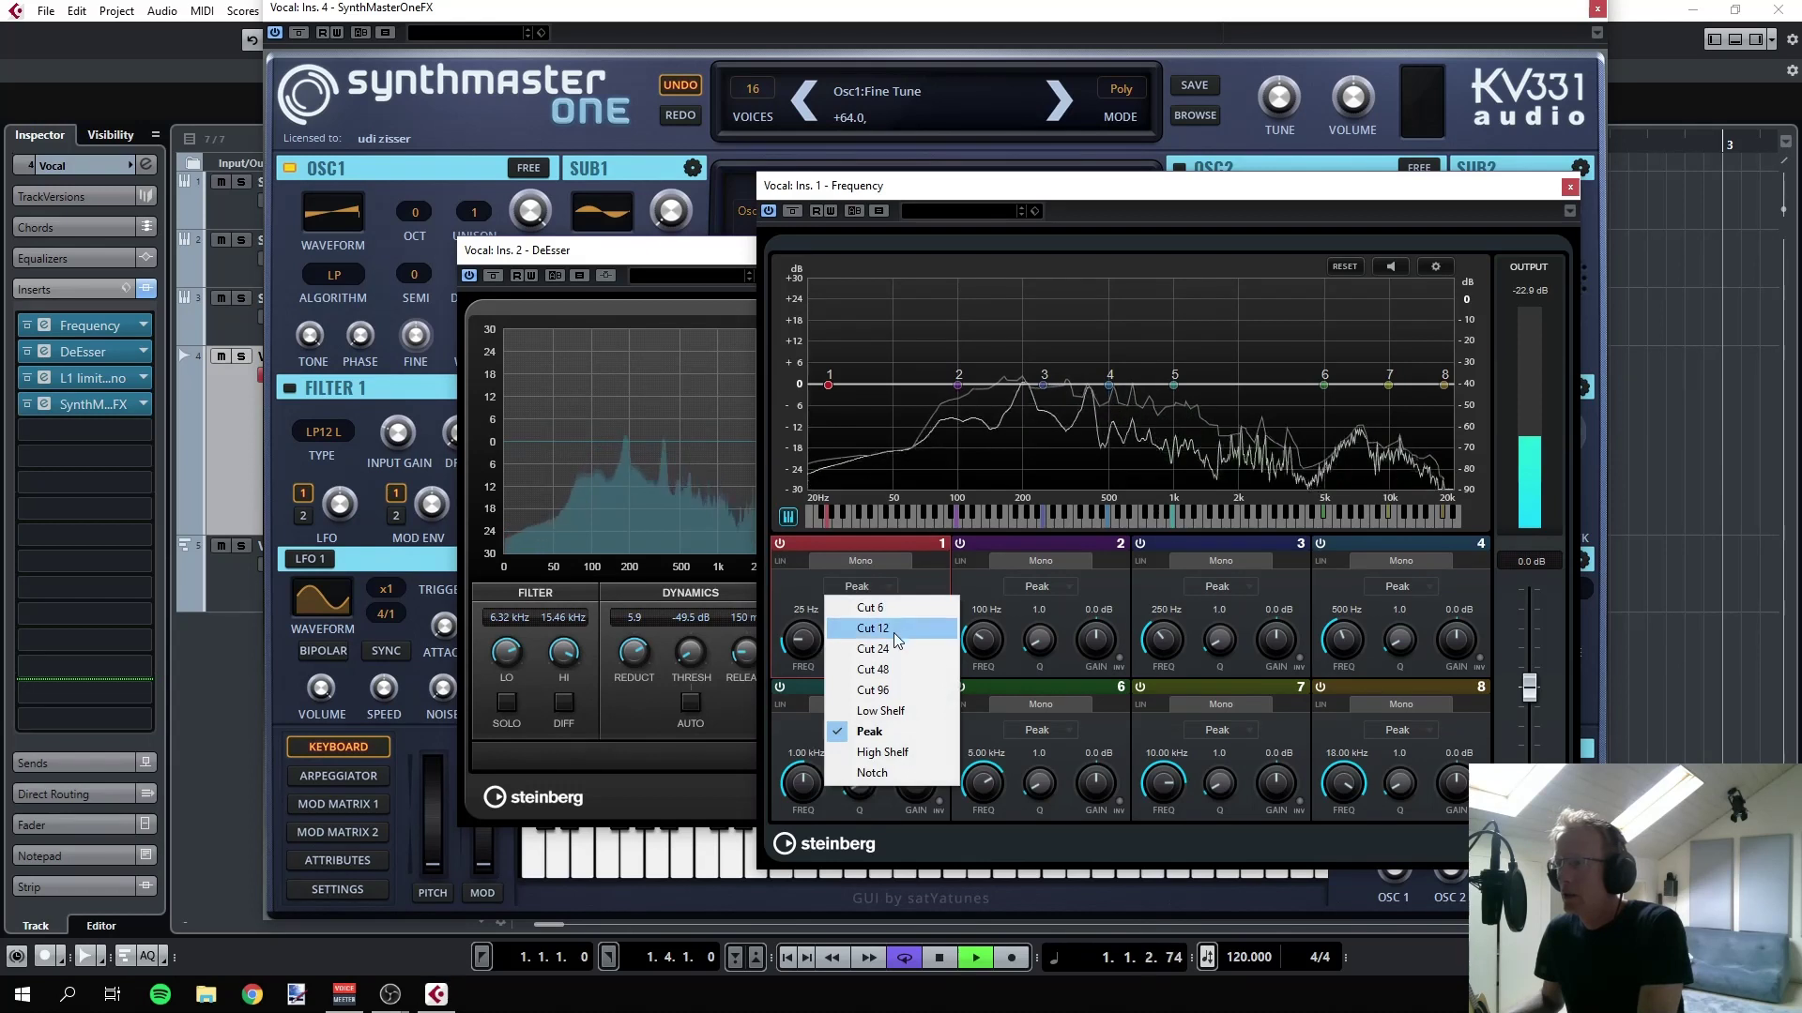
click(872, 647)
drag(829, 385, 977, 374)
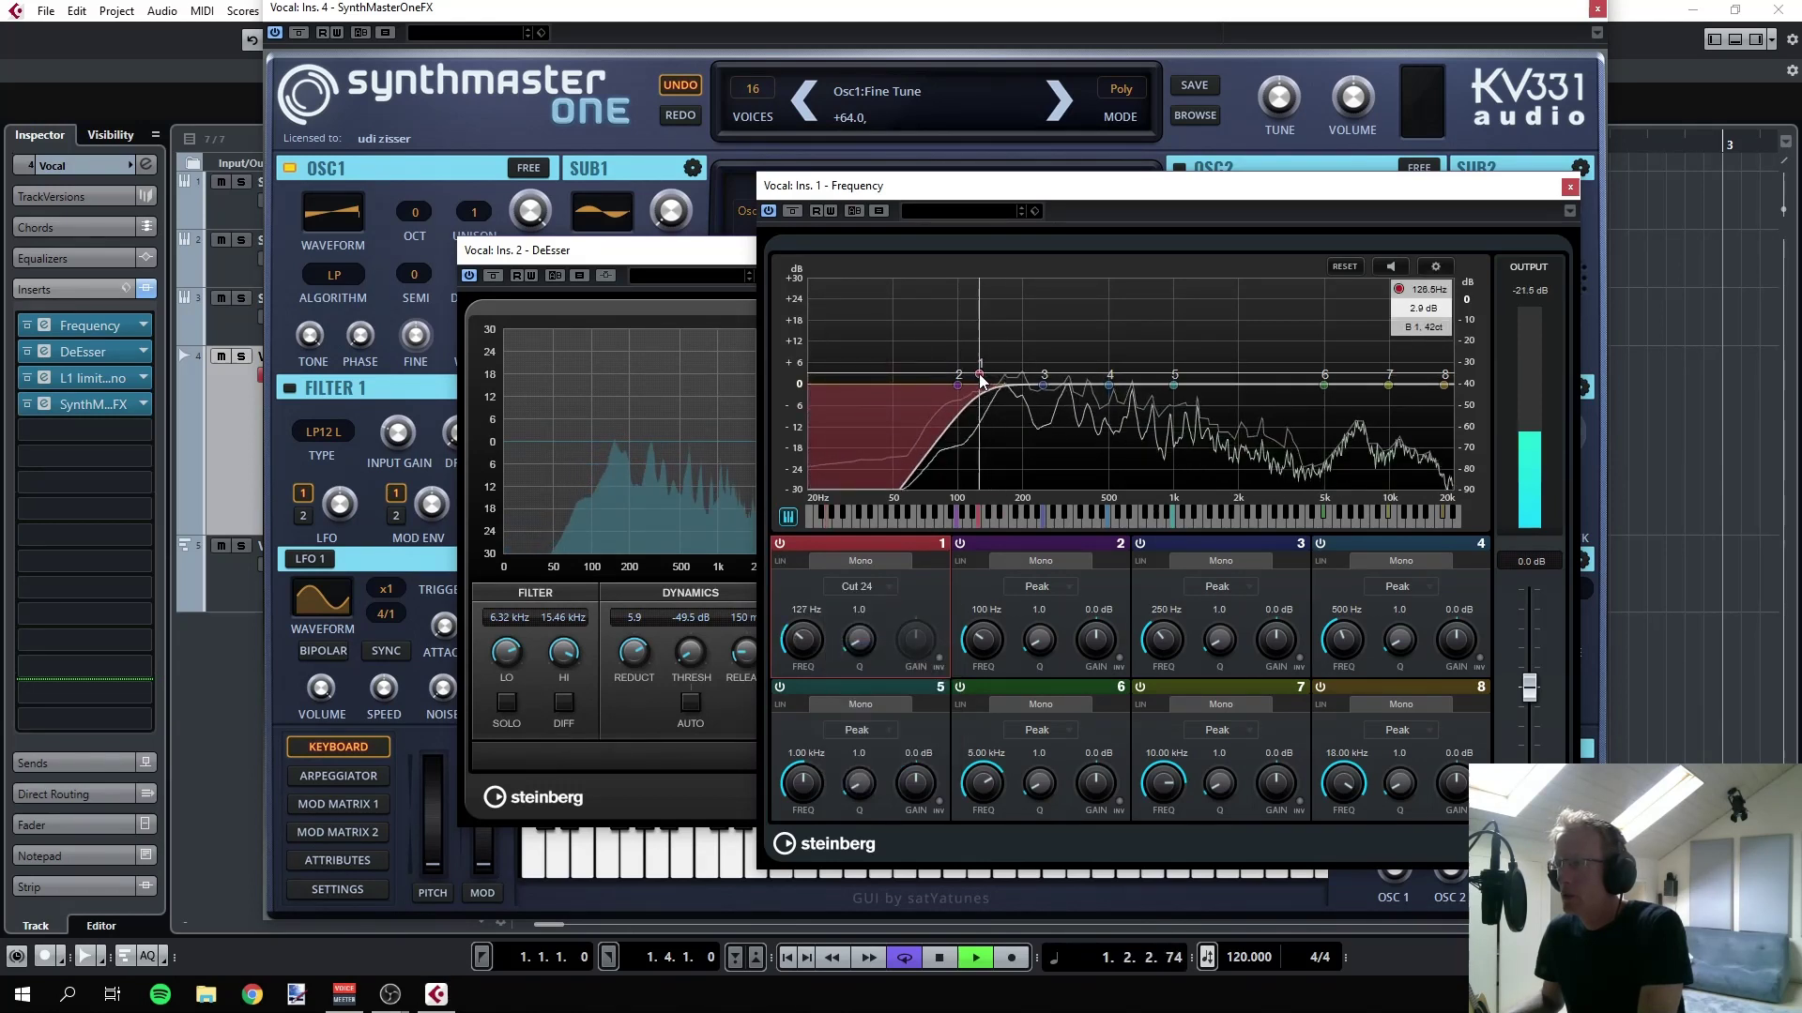
- Turn EQ band 7 into a narrow -16.2 dB notch near 15 kHz
drag(1388, 385, 1410, 413)
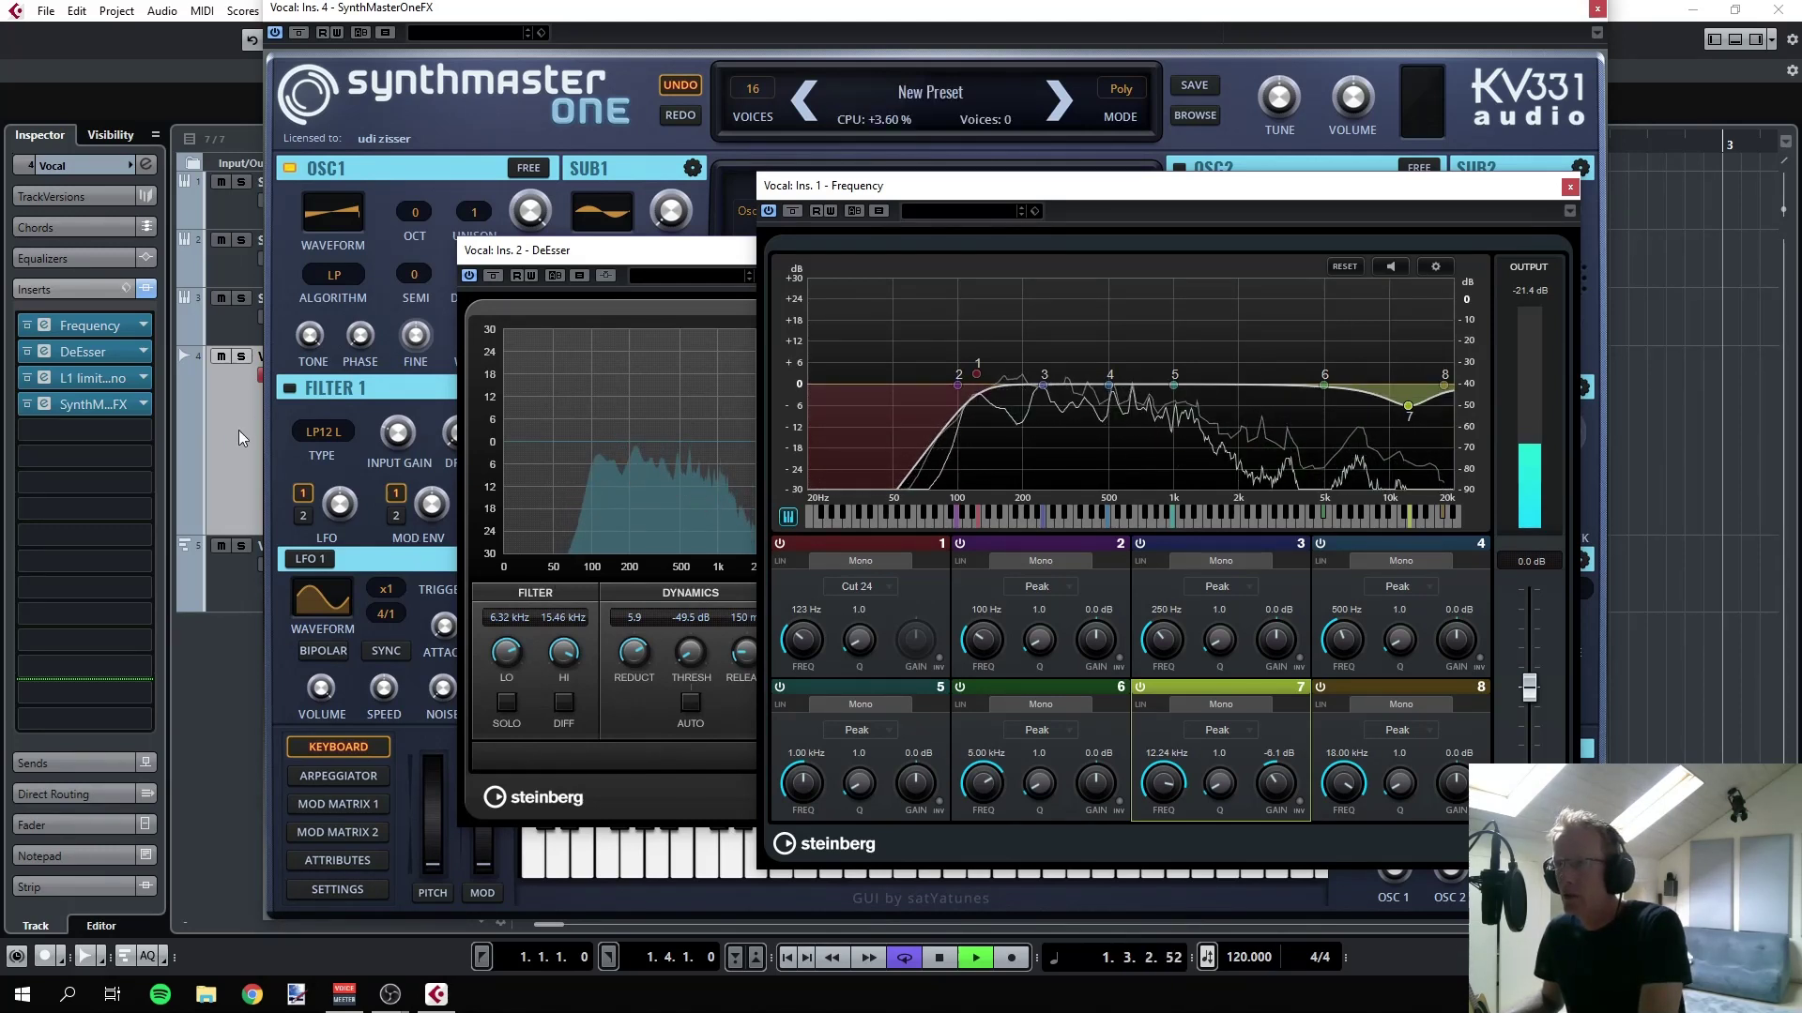
click(234, 582)
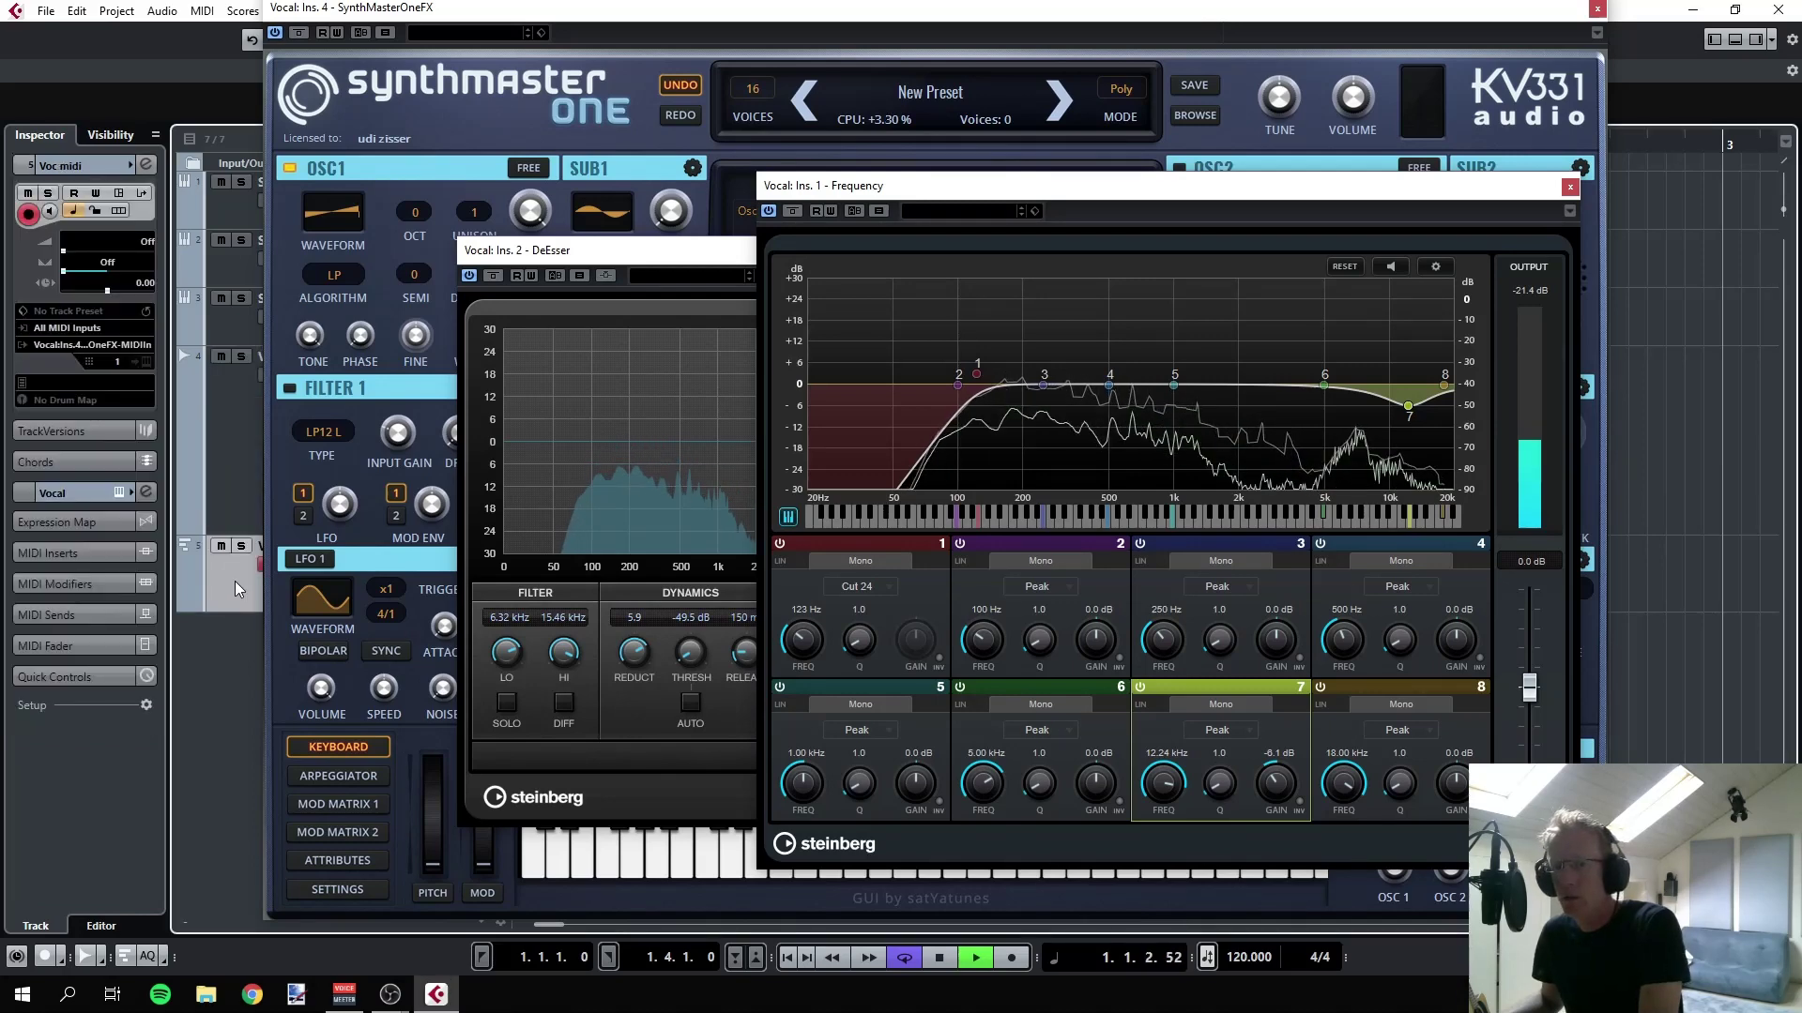
mouse_move(1406, 409)
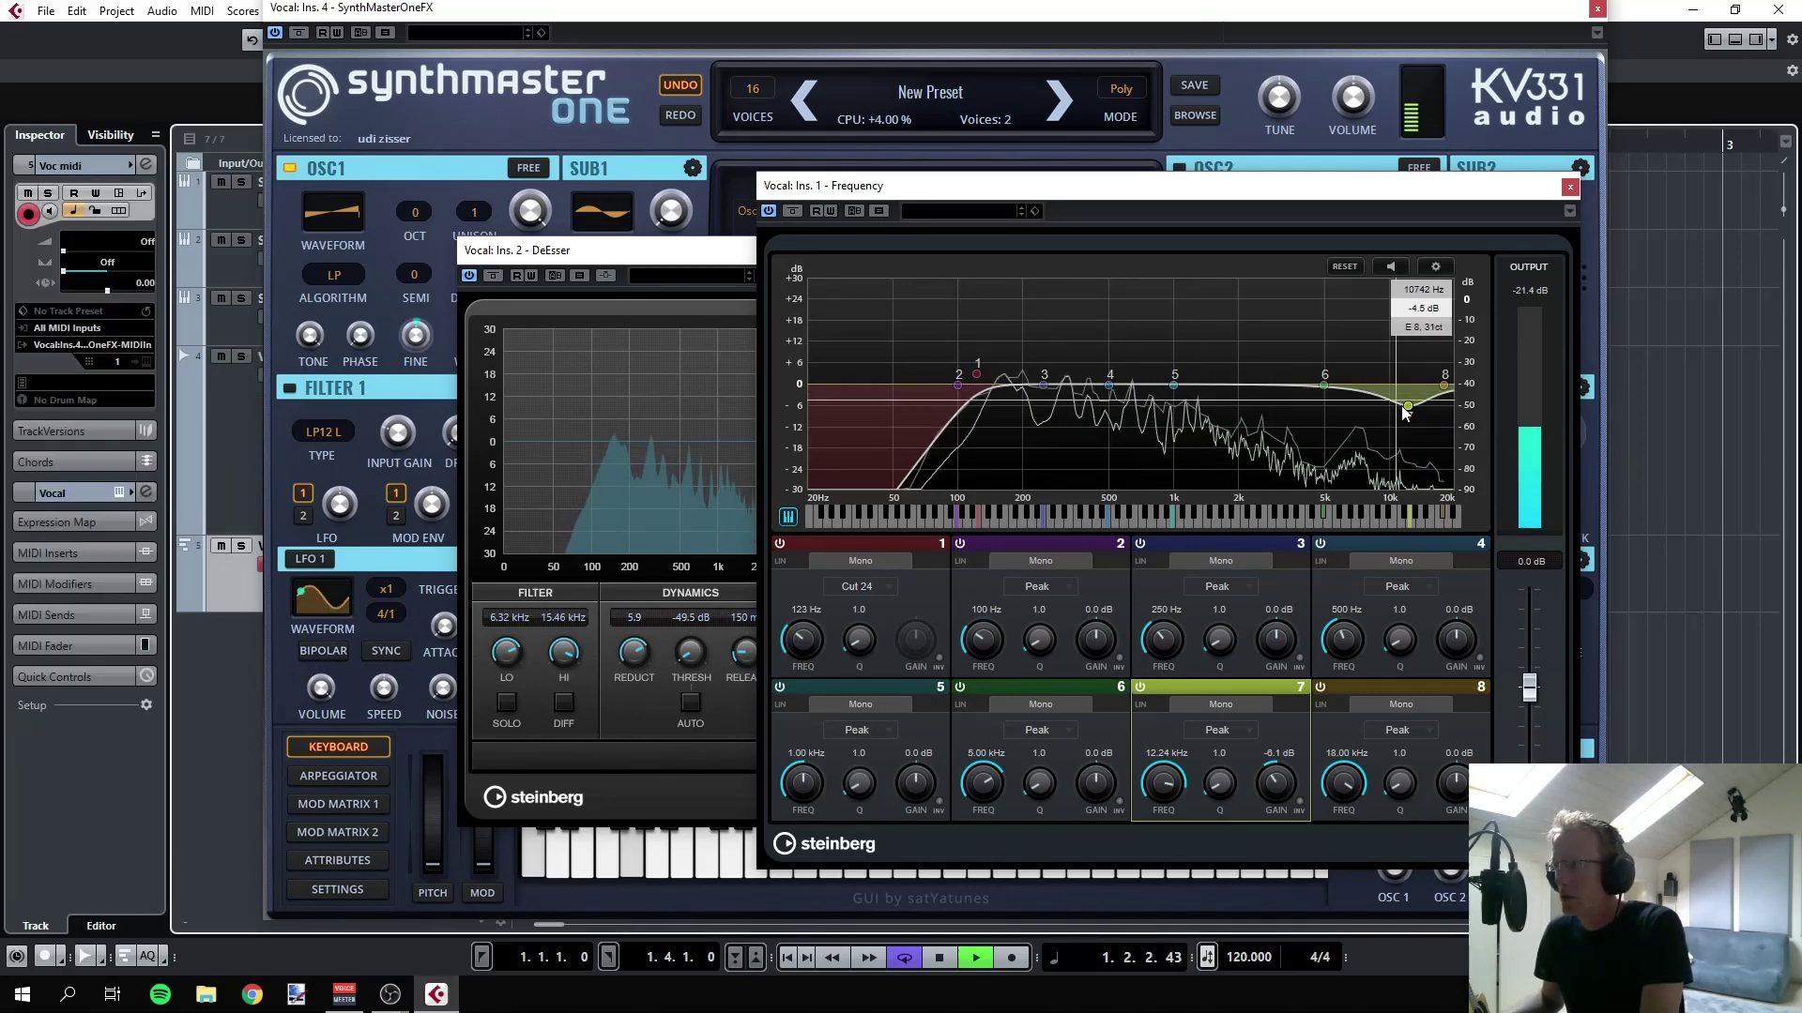
drag(1404, 411, 1407, 430)
drag(1219, 783, 1225, 720)
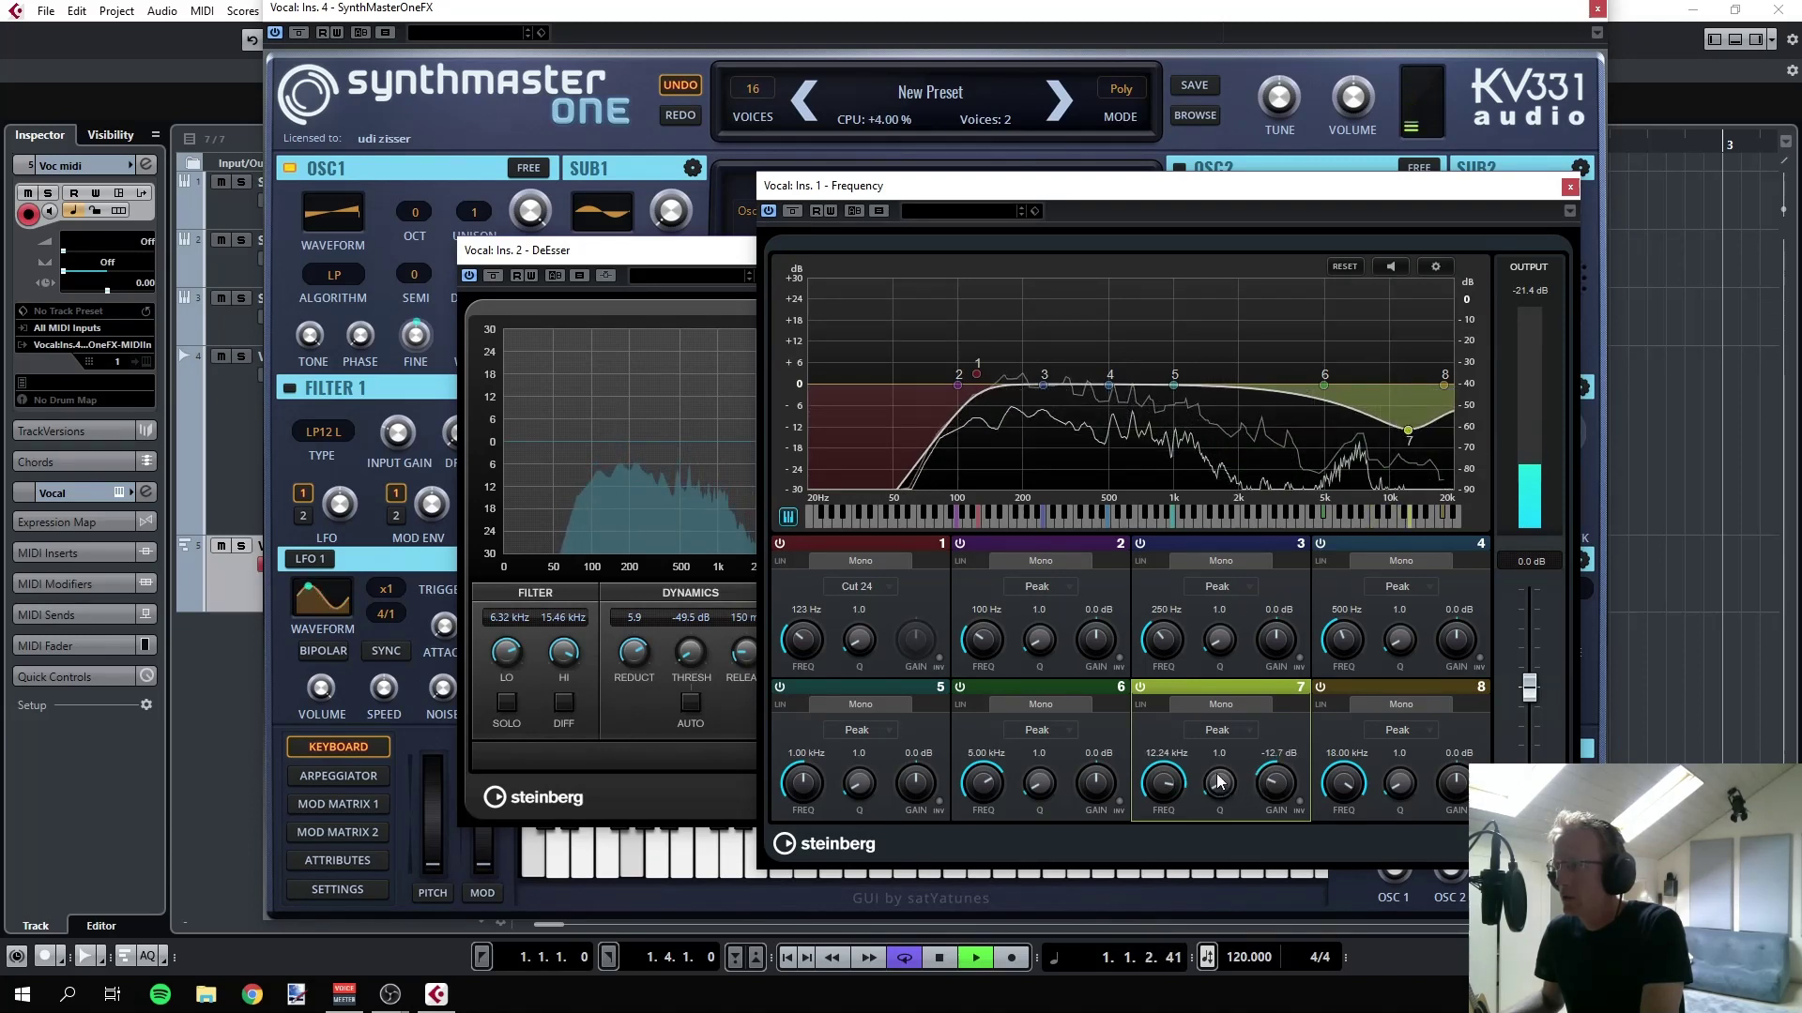
mouse_move(1408, 429)
mouse_down()
mouse_move(1387, 324)
mouse_move(1434, 290)
mouse_move(1422, 445)
mouse_up()
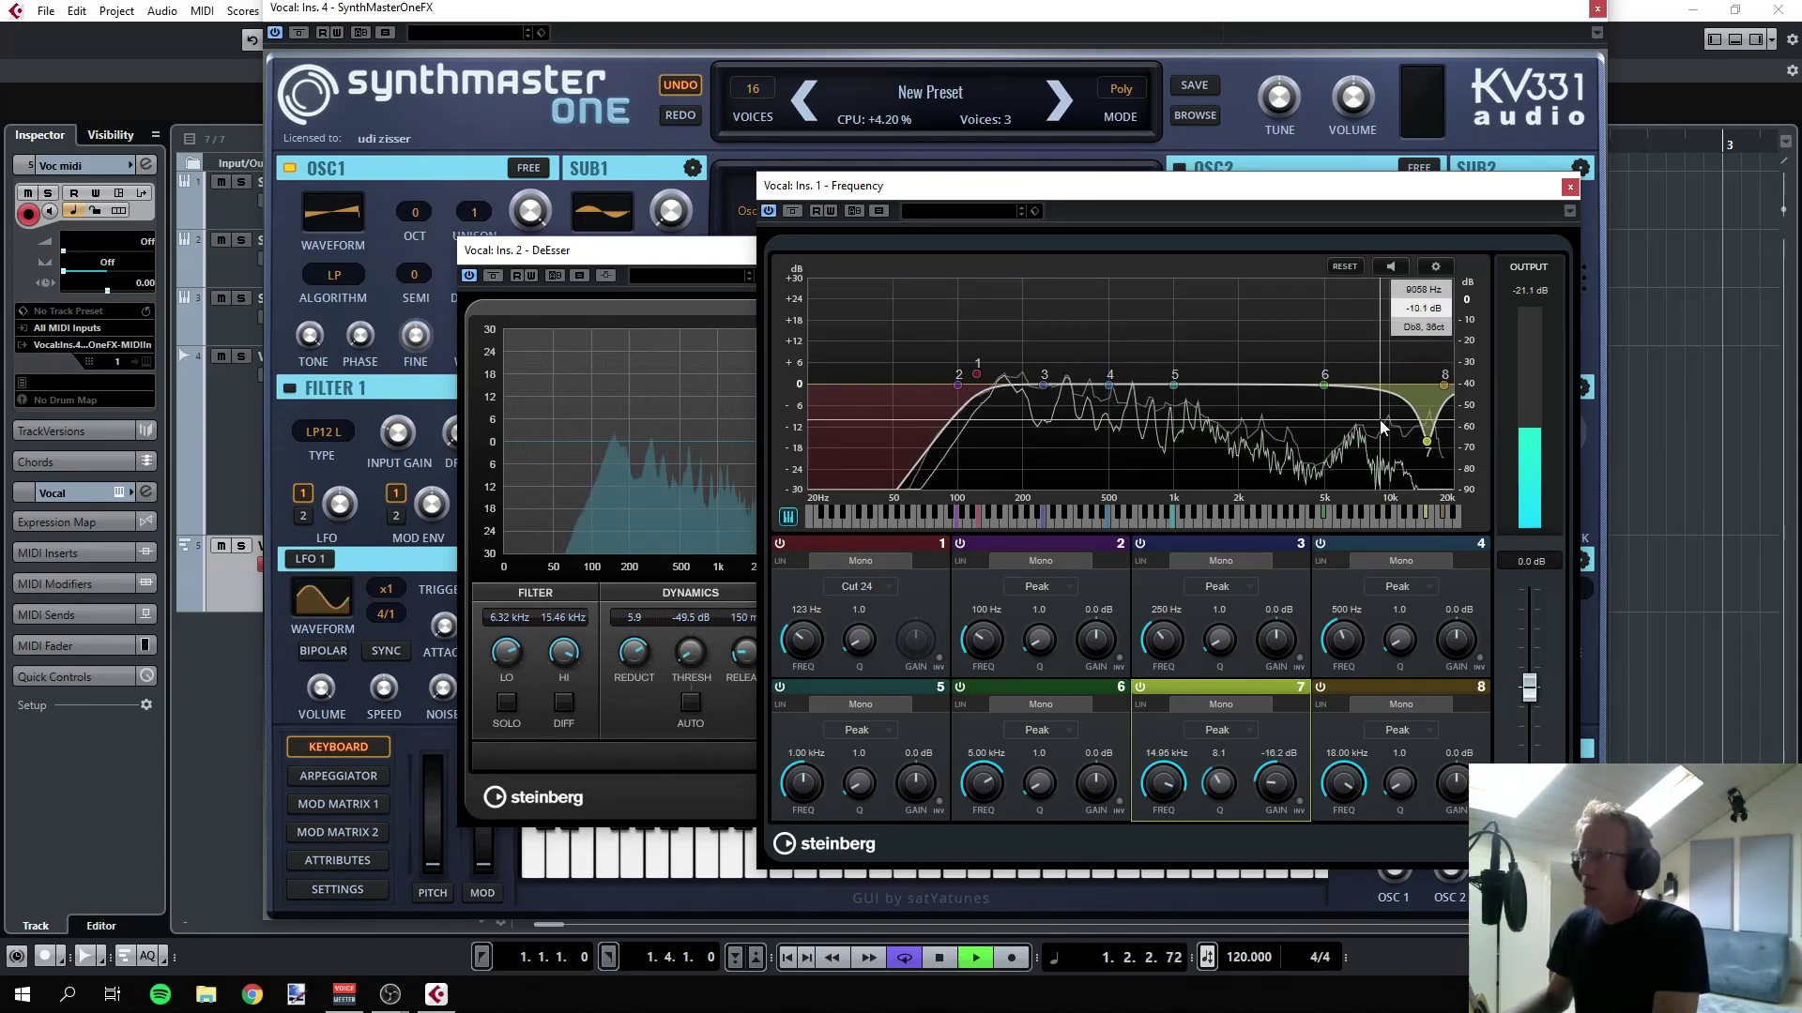
- Close the Frequency EQ, DeEsser, SynthMaster One and L1 limiter plug-in windows
click(1568, 187)
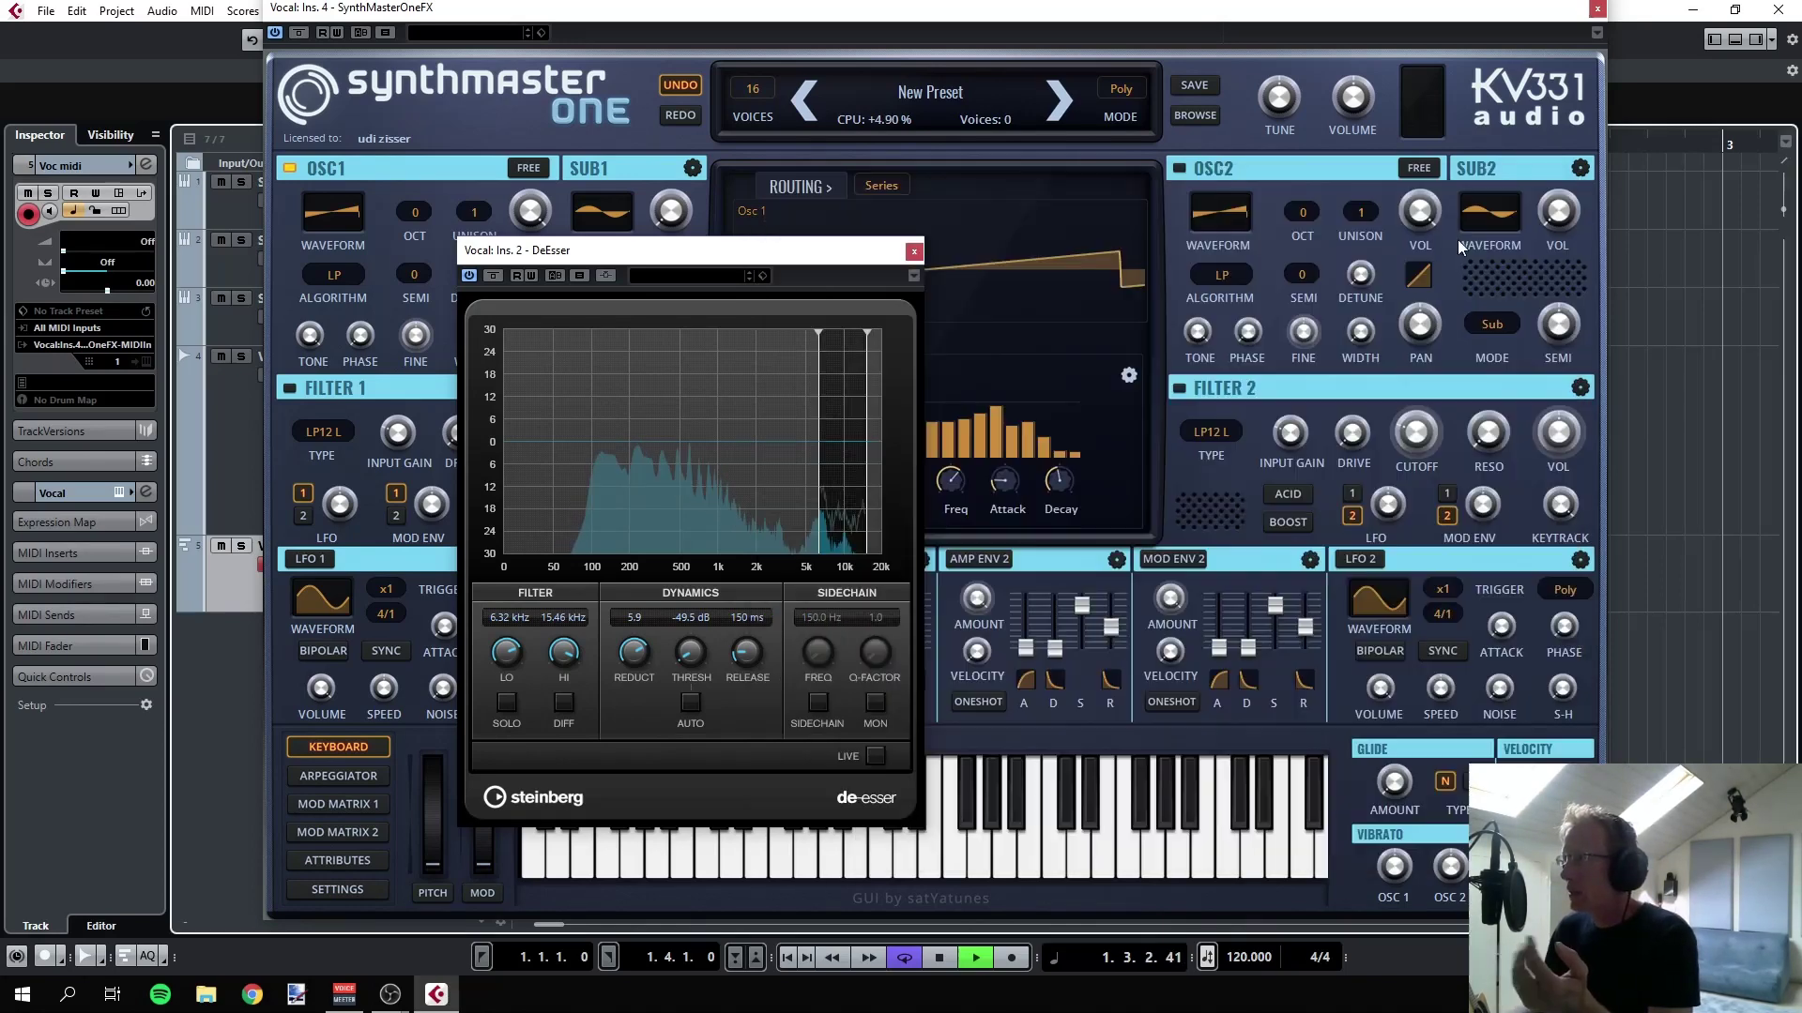
click(914, 252)
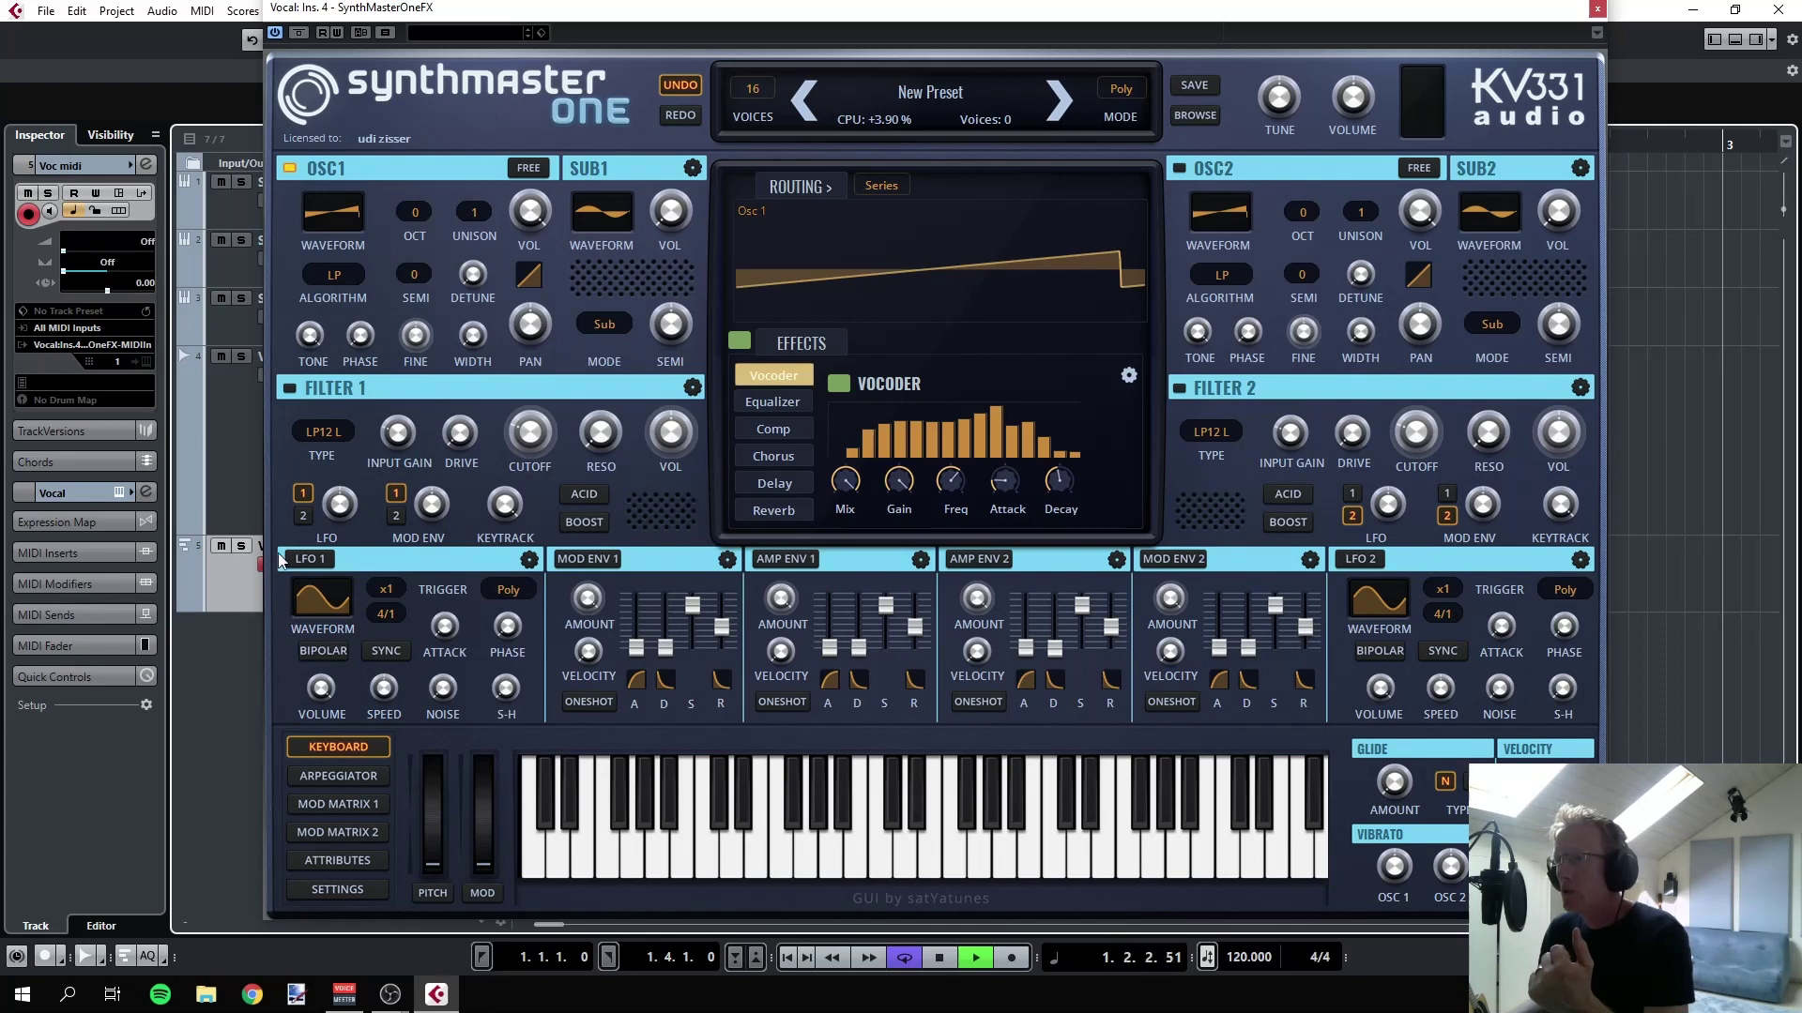
click(1596, 8)
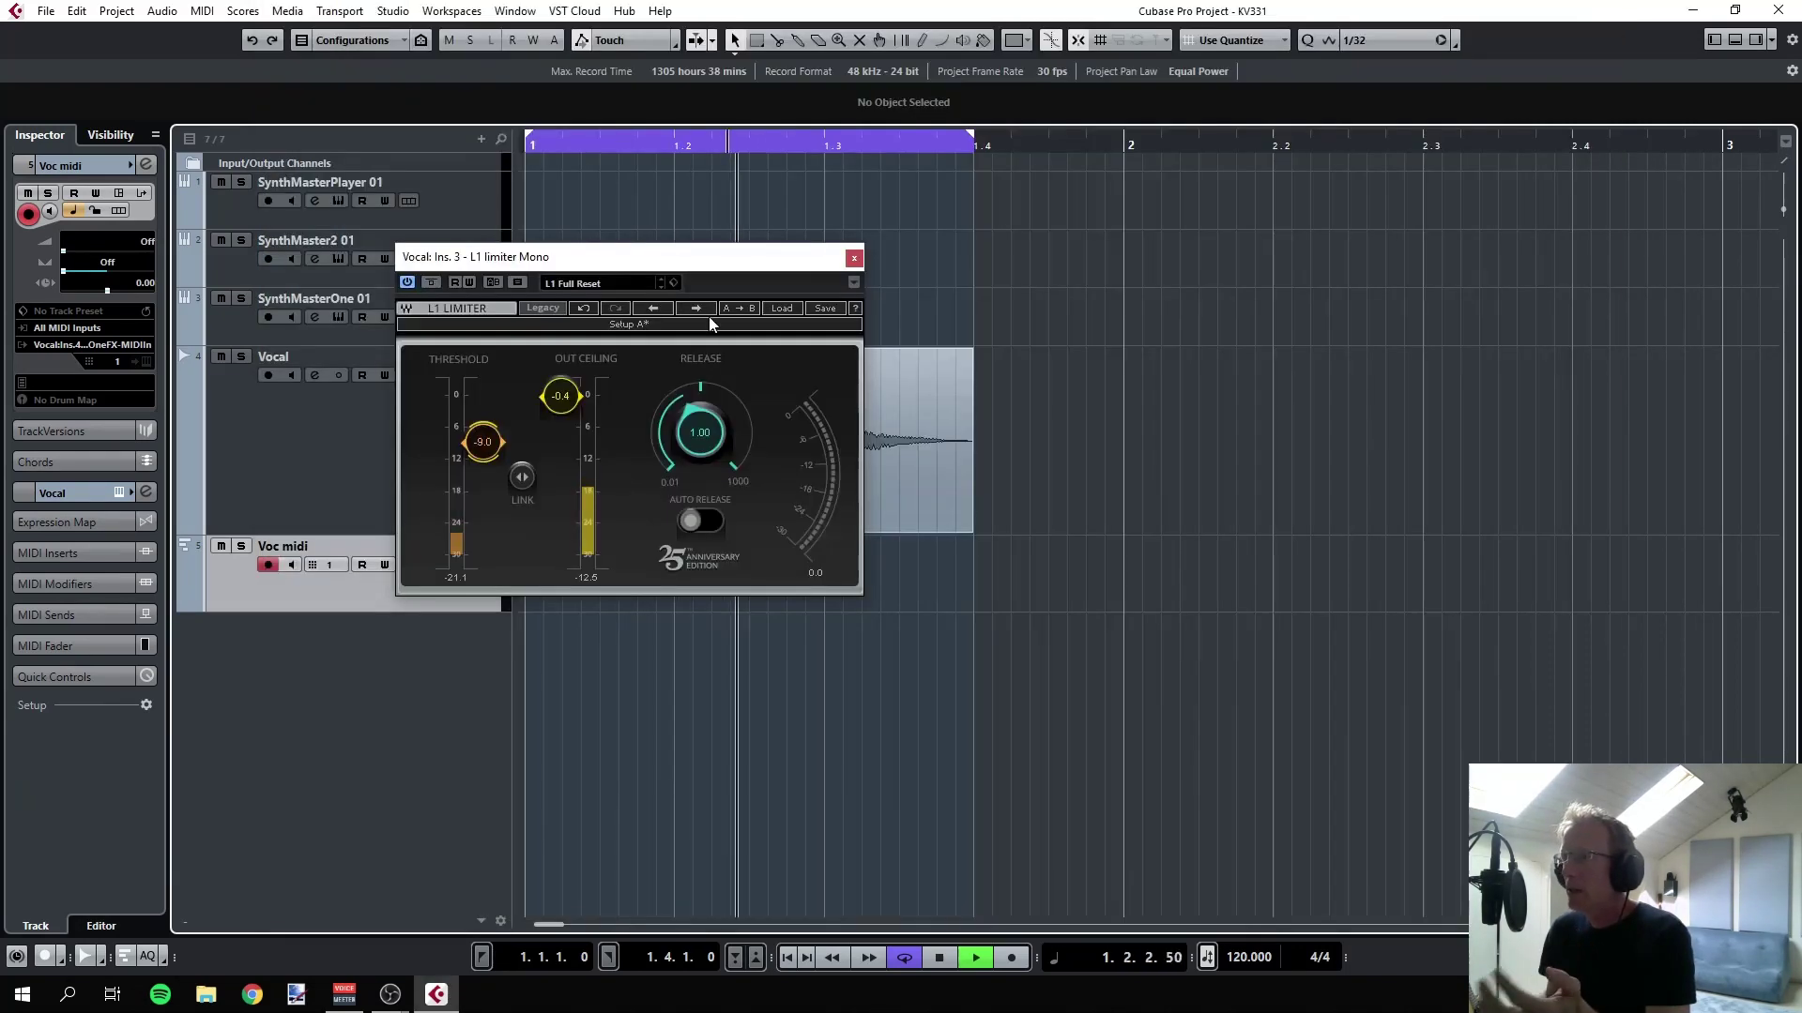
click(842, 253)
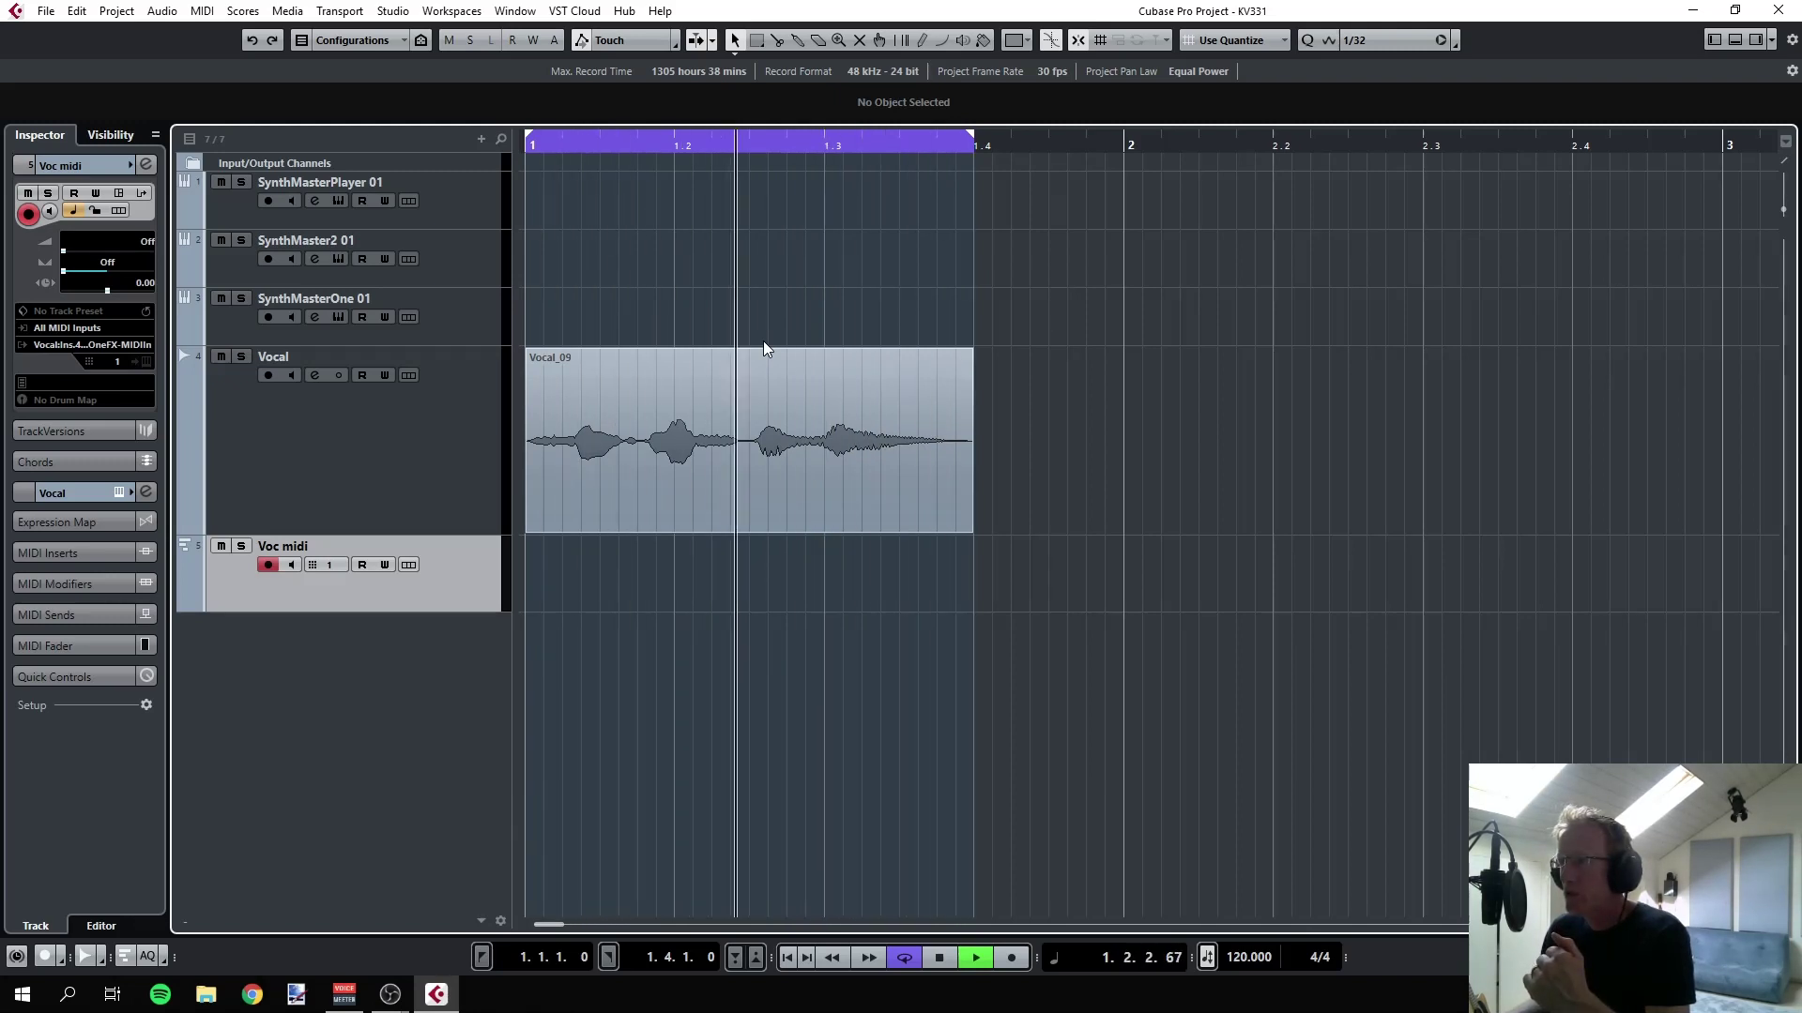
click(565, 368)
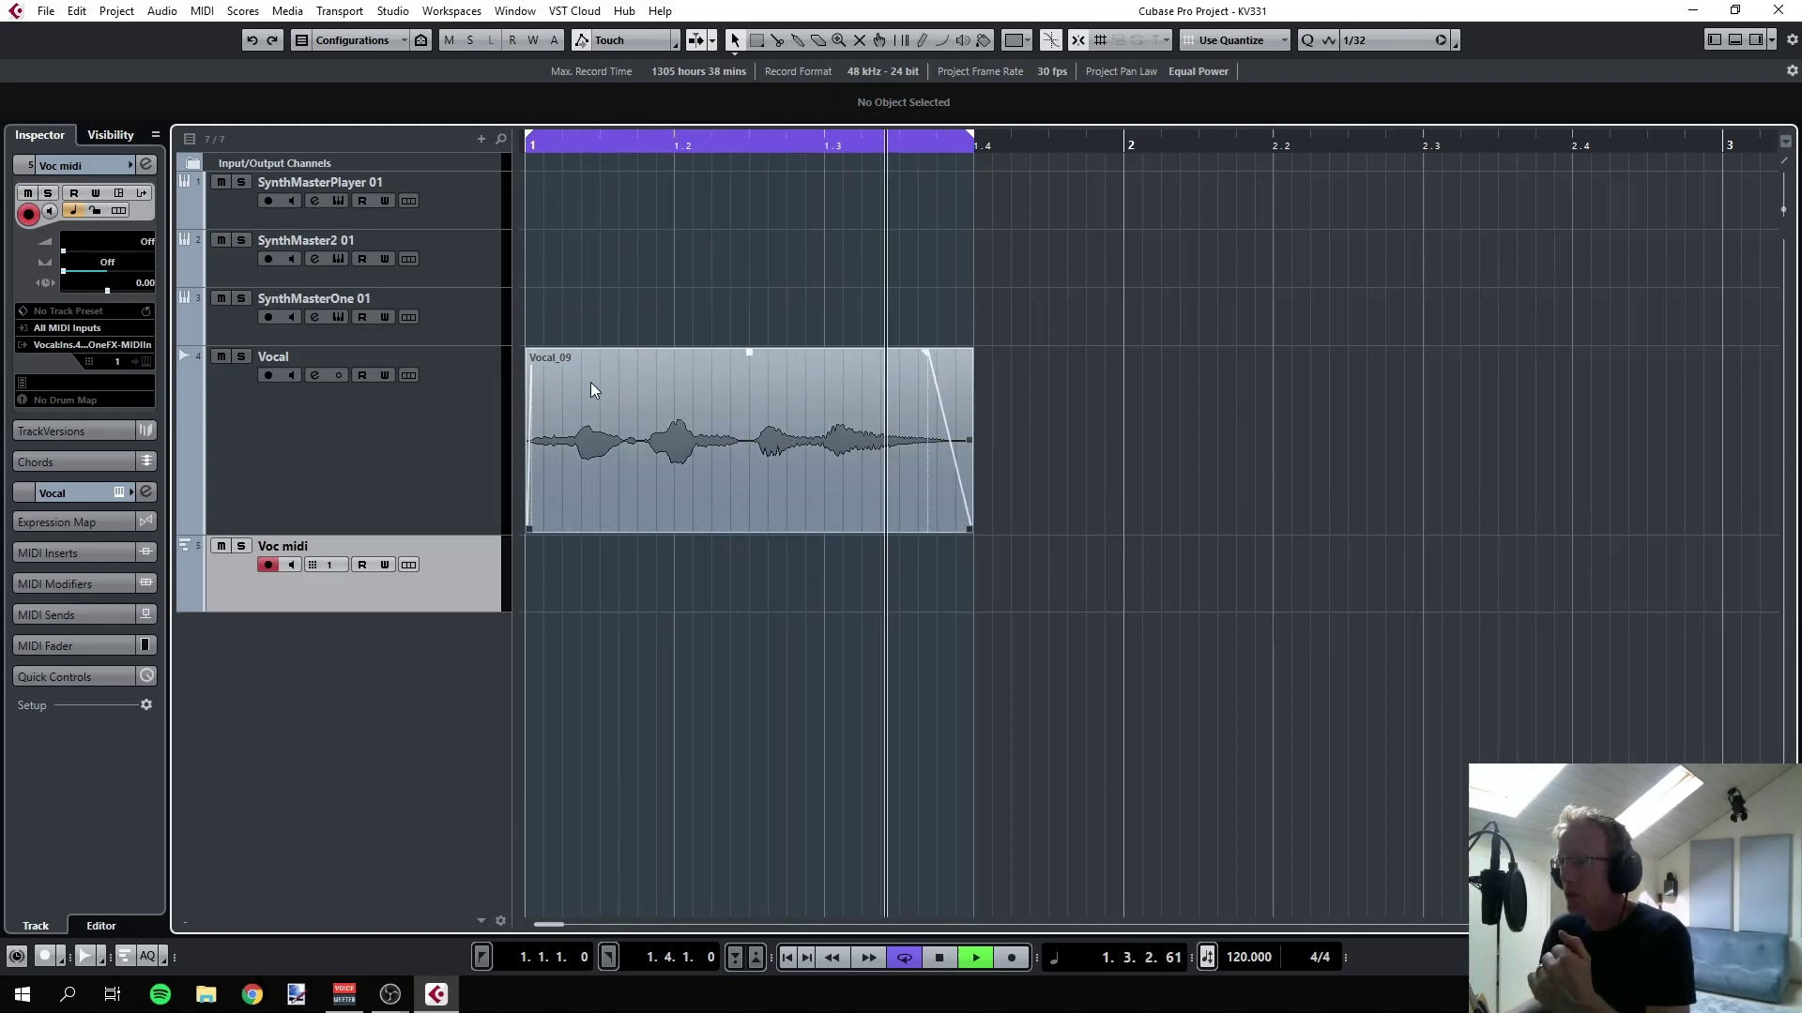